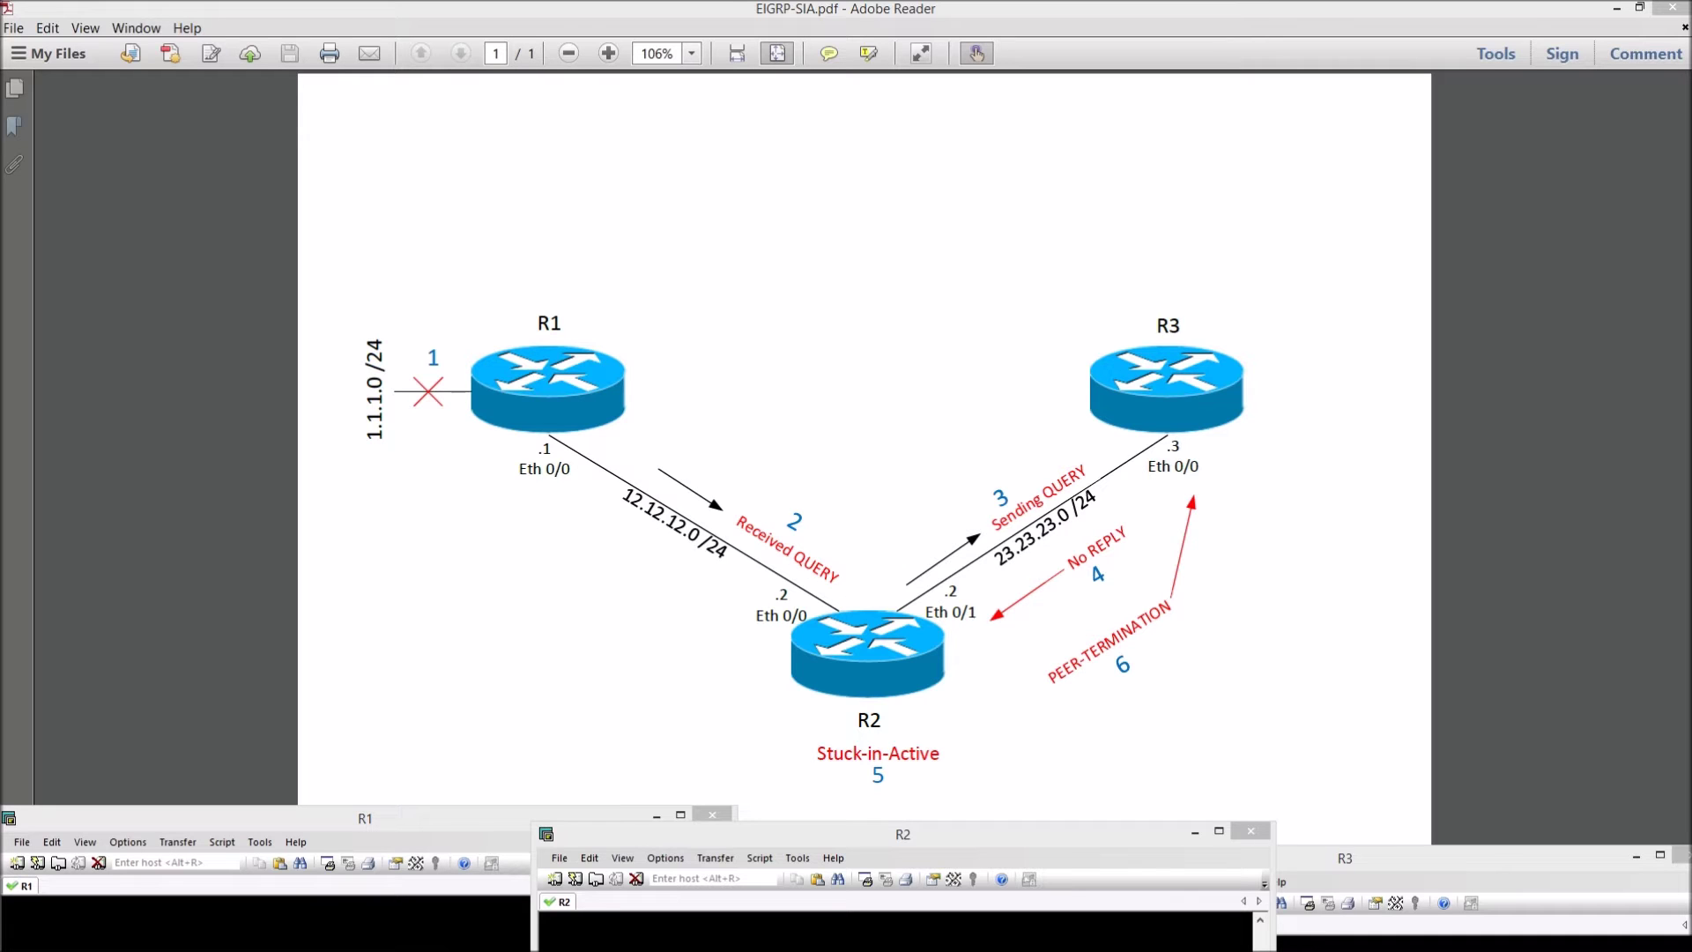
Arrange the R1, R2 and R3 console windows so all three are visible.
{"action": "left_click_drag", "start_coordinate": [365, 818], "coordinate": [413, 82]}
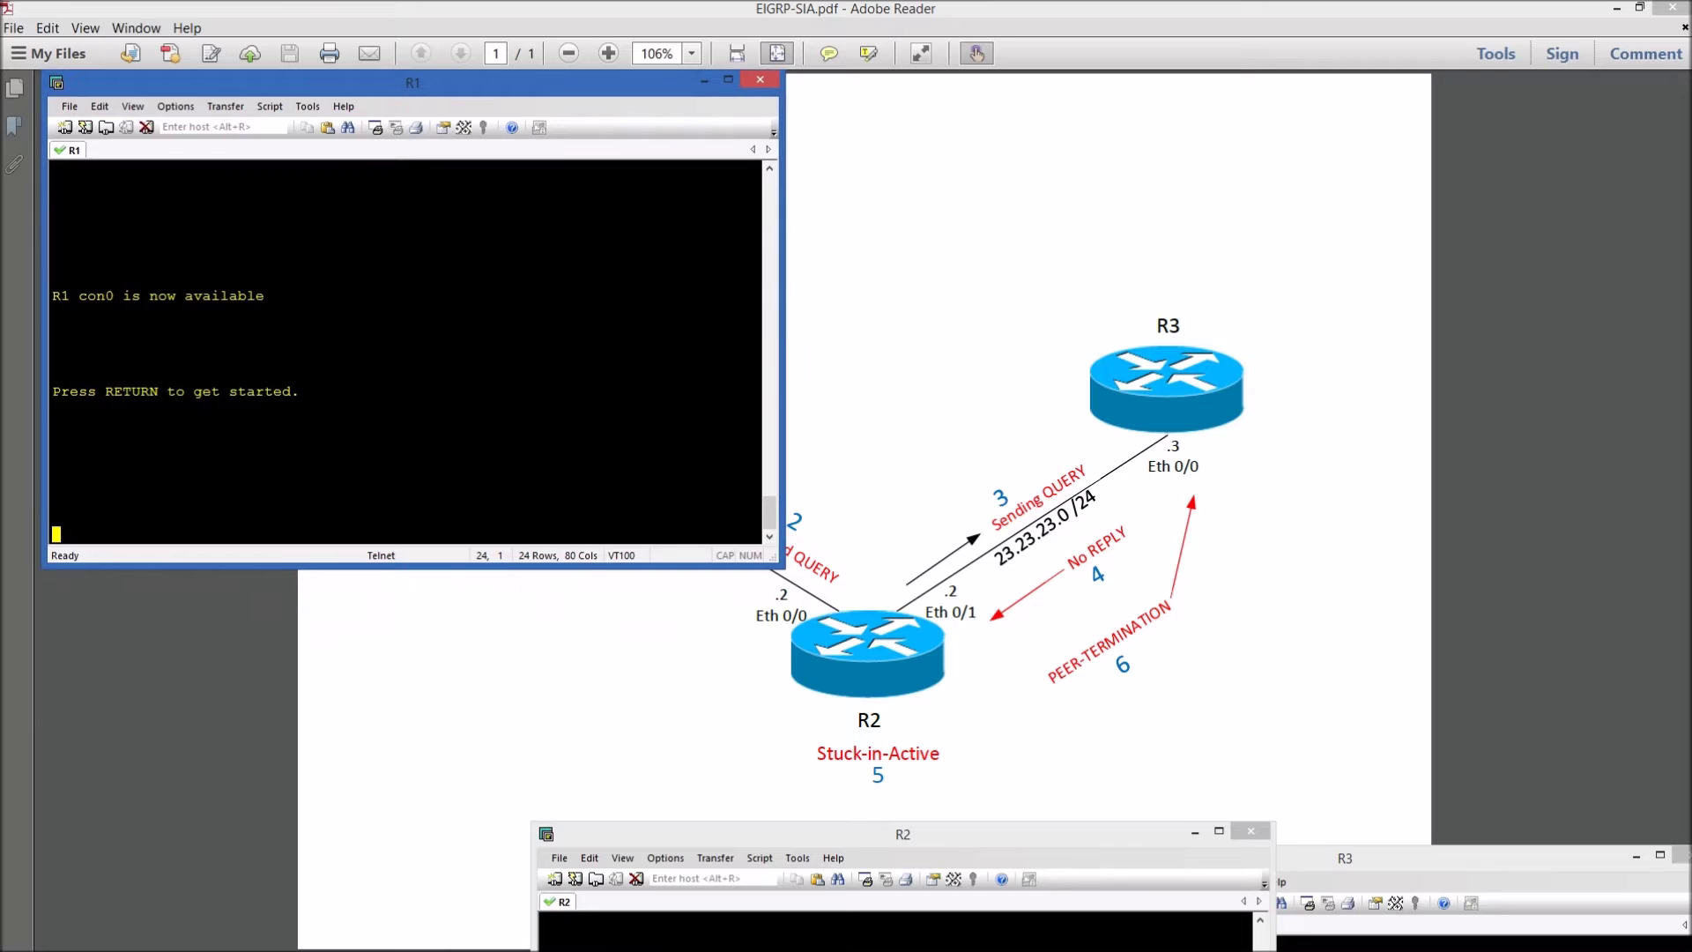
{"action": "left_click_drag", "start_coordinate": [882, 834], "coordinate": [782, 468]}
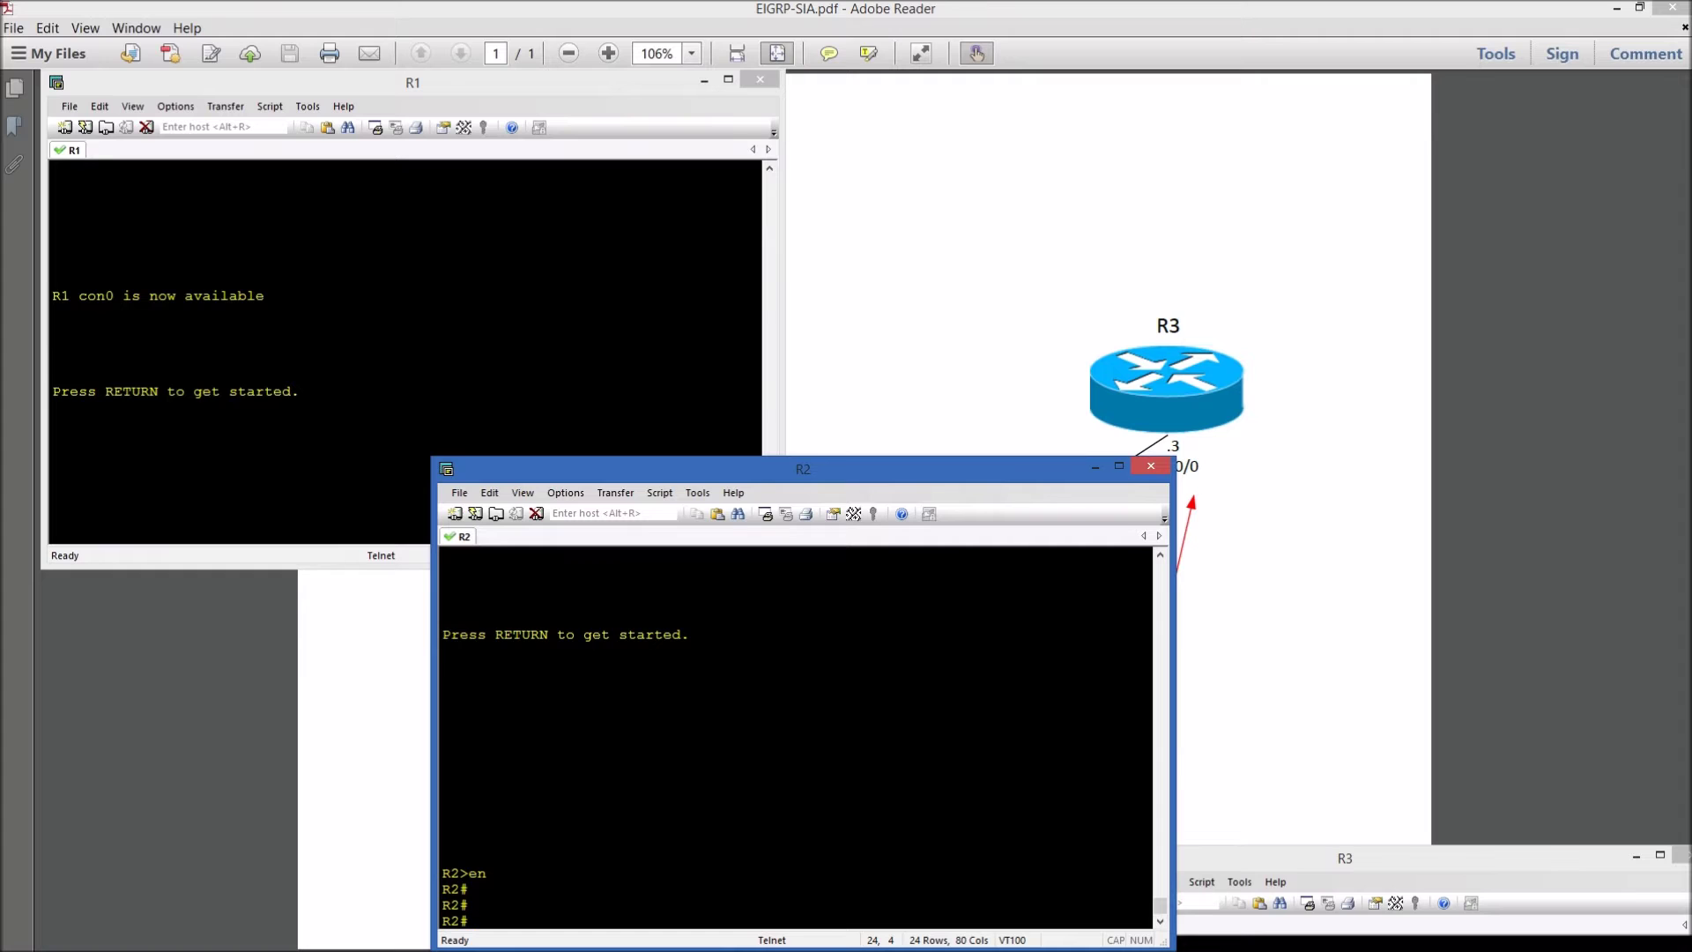
{"action": "left_click_drag", "start_coordinate": [1287, 858], "coordinate": [1245, 15]}
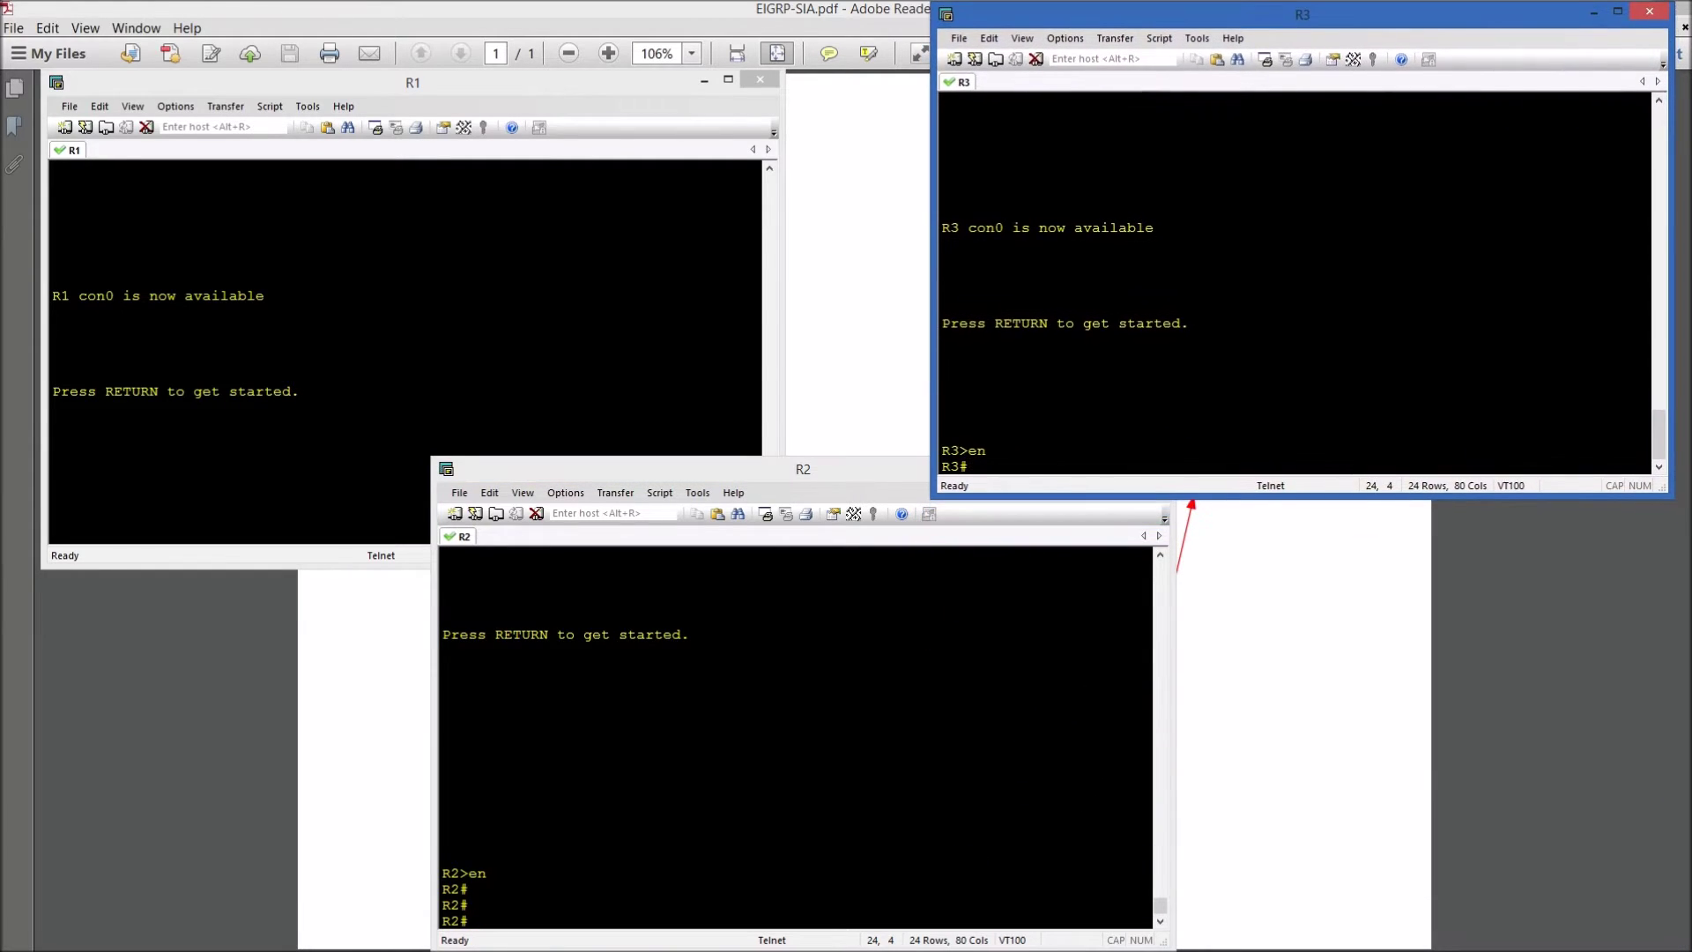
{"action": "left_click", "coordinate": [473, 921]}
{"action": "left_click", "coordinate": [56, 533]}
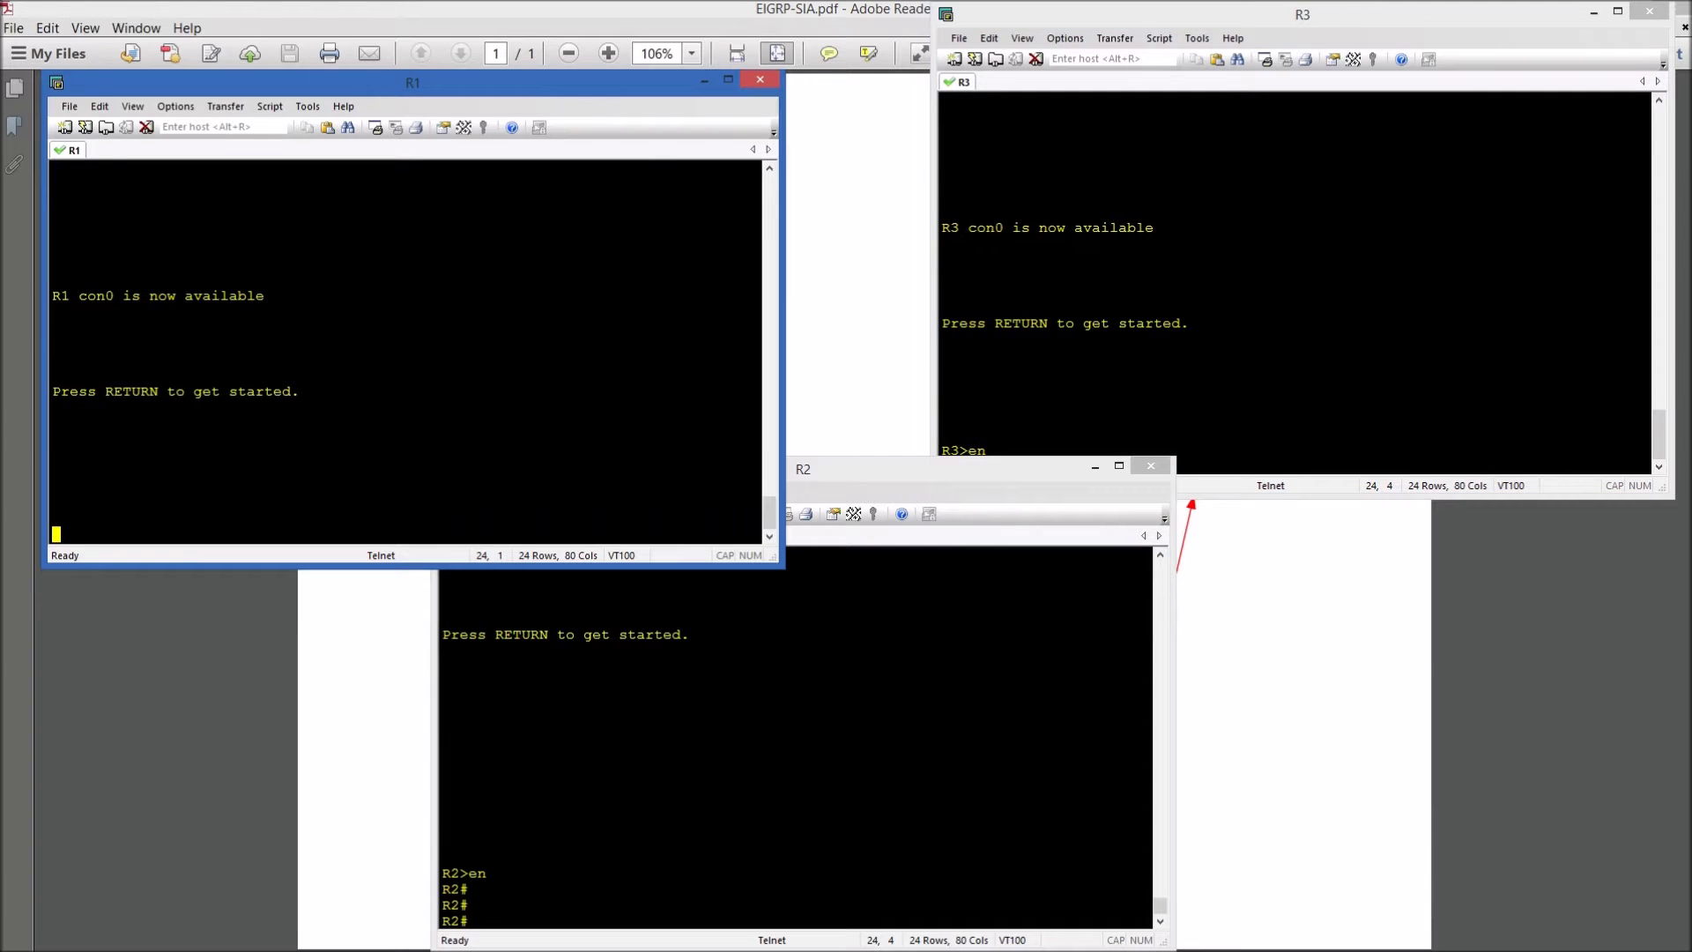
Show R1's EIGRP config with 'show run | sec eigrp', highlight active-time 1, and start R2's command.
{"action": "key", "text": "Return"}
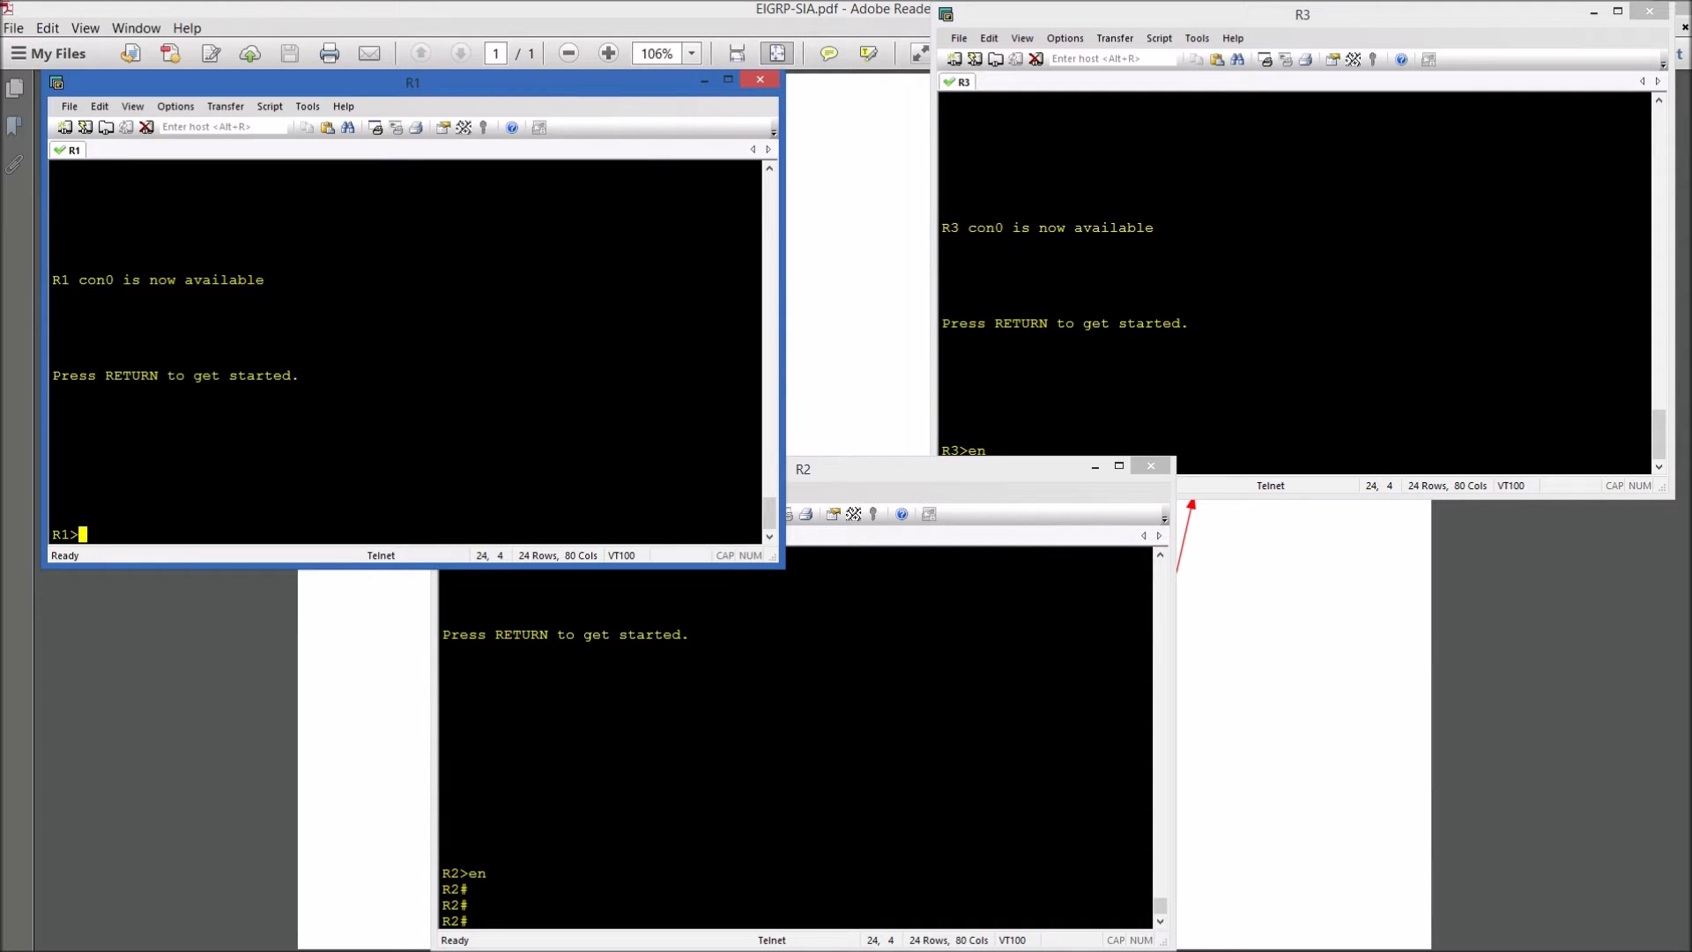
{"action": "type", "text": "en"}
{"action": "key", "text": "Return"}
{"action": "type", "text": "shso"}
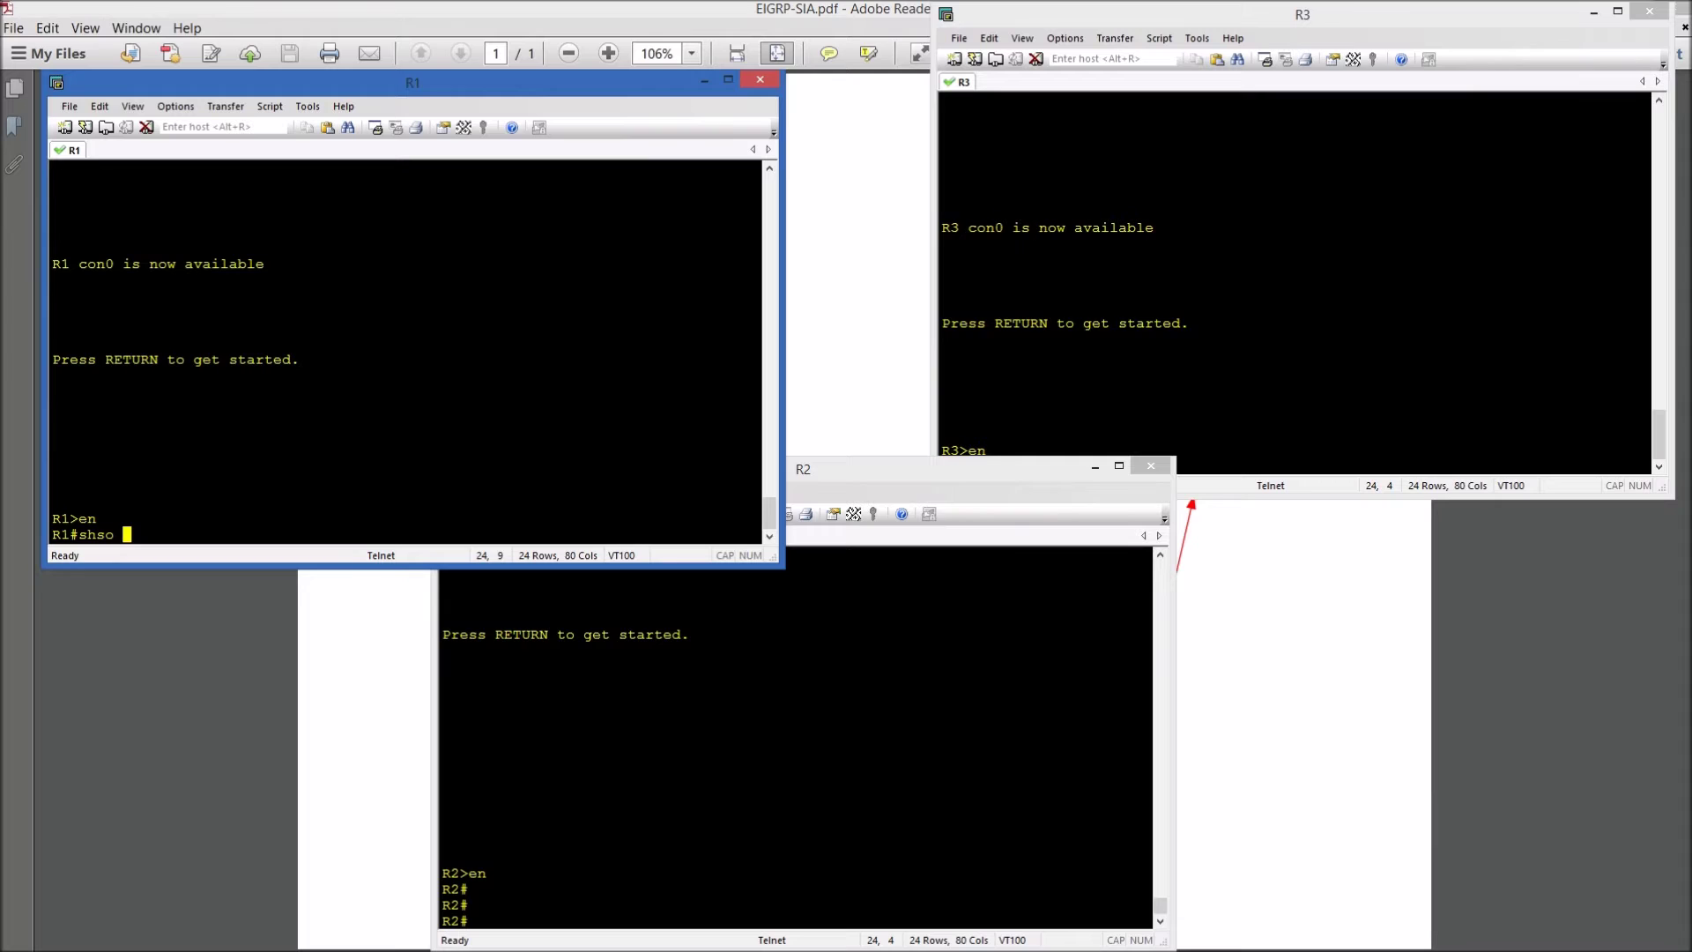
{"action": "key", "text": "BackSpace"}
{"action": "key", "text": "BackSpace"}
{"action": "key", "text": "BackSpace"}
{"action": "type", "text": "ow run"}
{"action": "type", "text": " e"}
{"action": "type", "text": "| sec eigrp"}
{"action": "key", "text": "Return"}
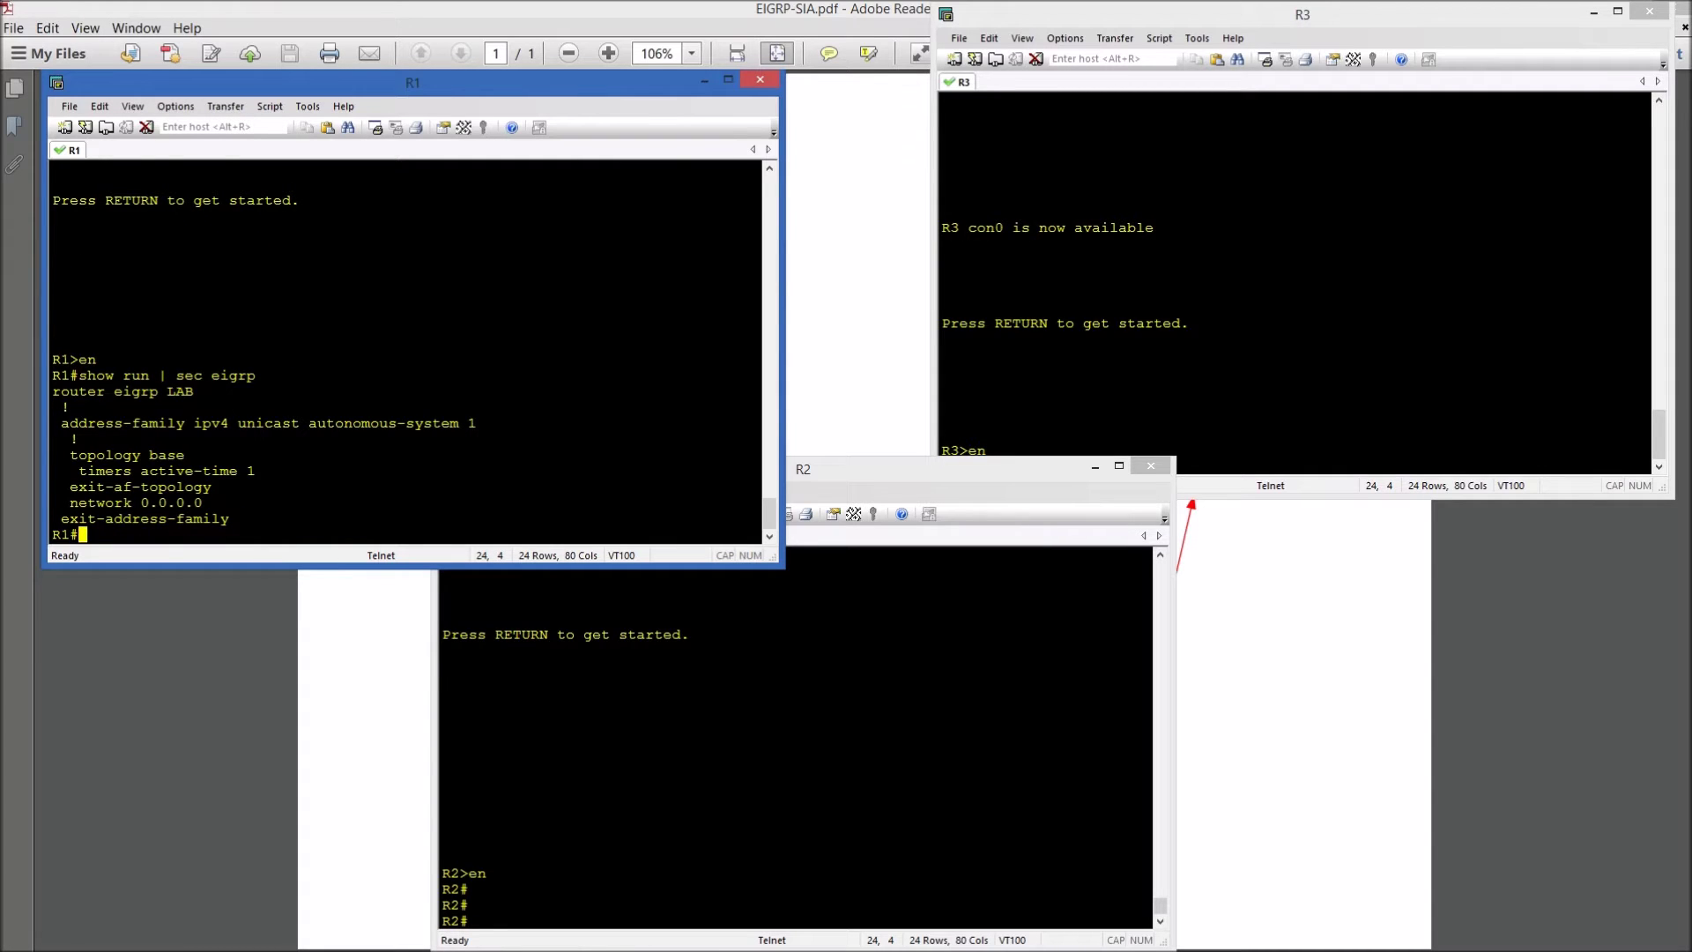
{"action": "left_click_drag", "start_coordinate": [79, 471], "coordinate": [256, 471]}
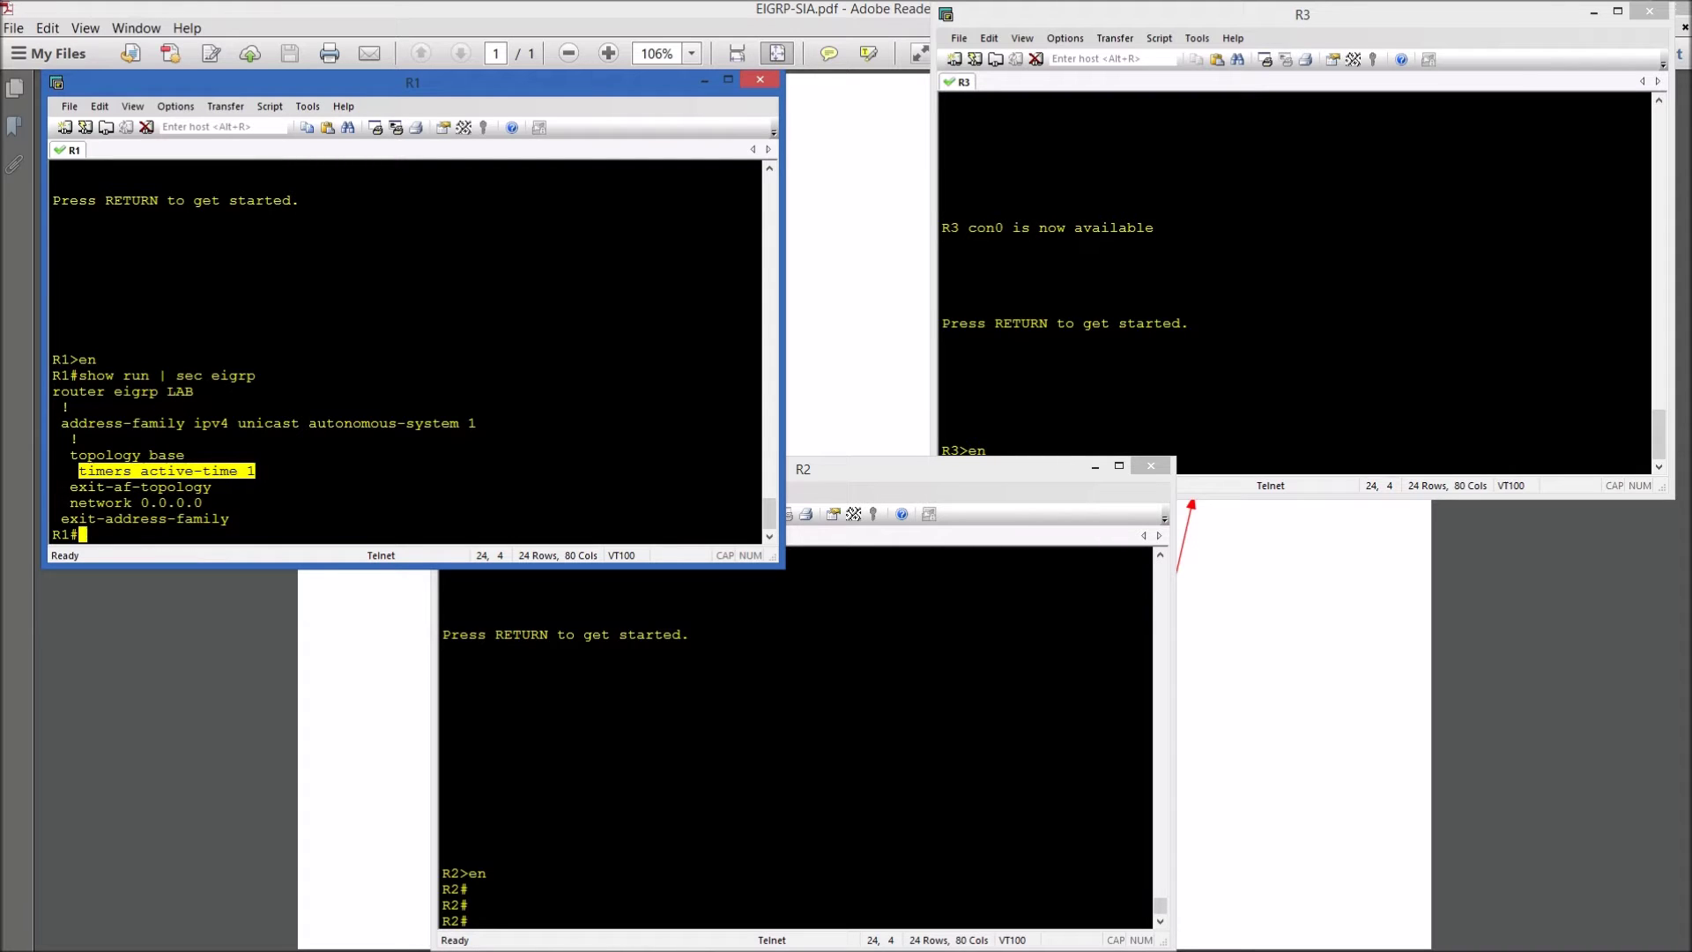
{"action": "left_click", "coordinate": [473, 920]}
{"action": "type", "text": "sh runn | sec router eigrp"}
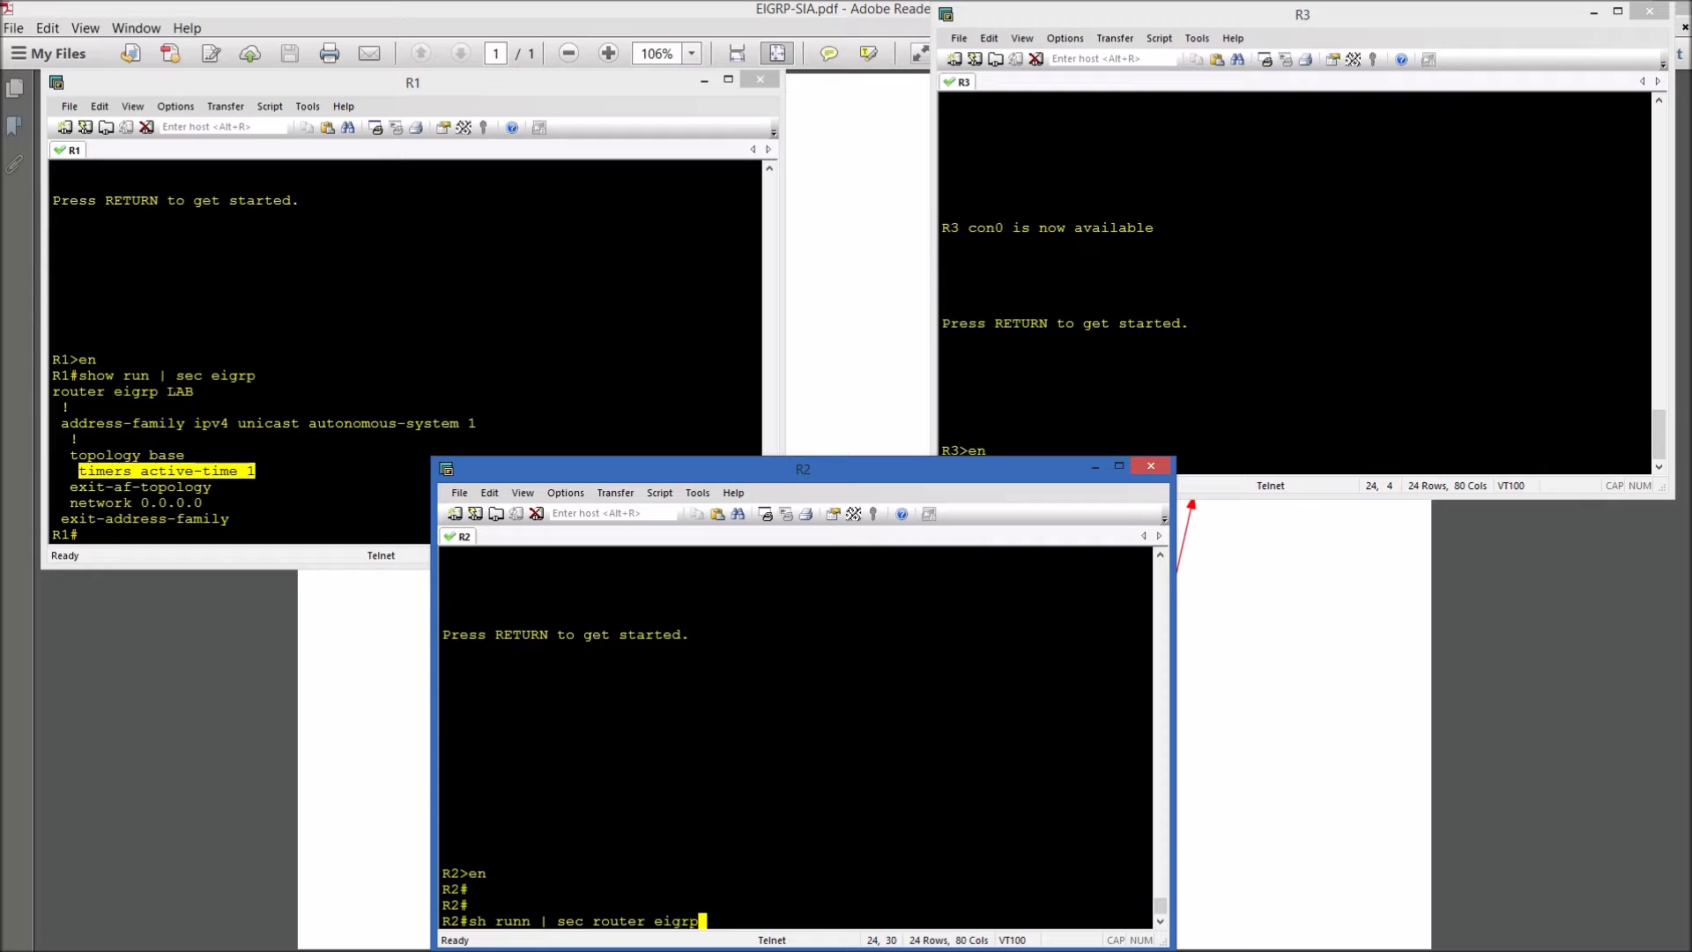
Display R2's EIGRP config, highlighting active-time 1 and the Ethernet0/1 hold-time 300.
{"action": "key", "text": "Return"}
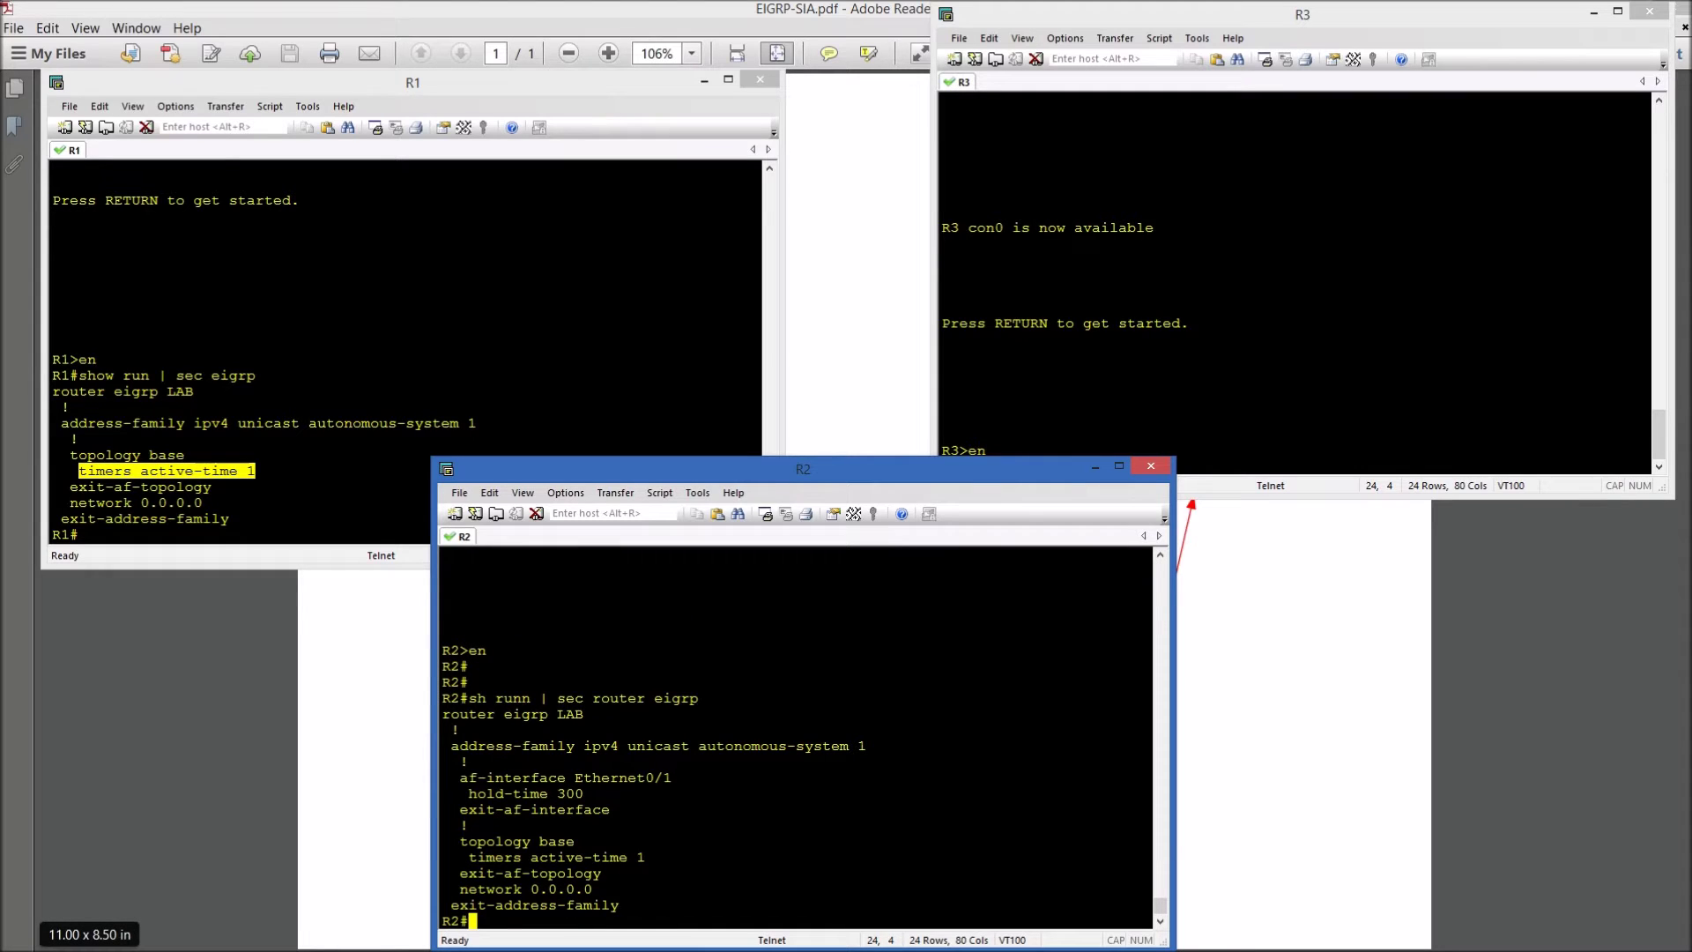
{"action": "left_click_drag", "start_coordinate": [469, 856], "coordinate": [646, 856]}
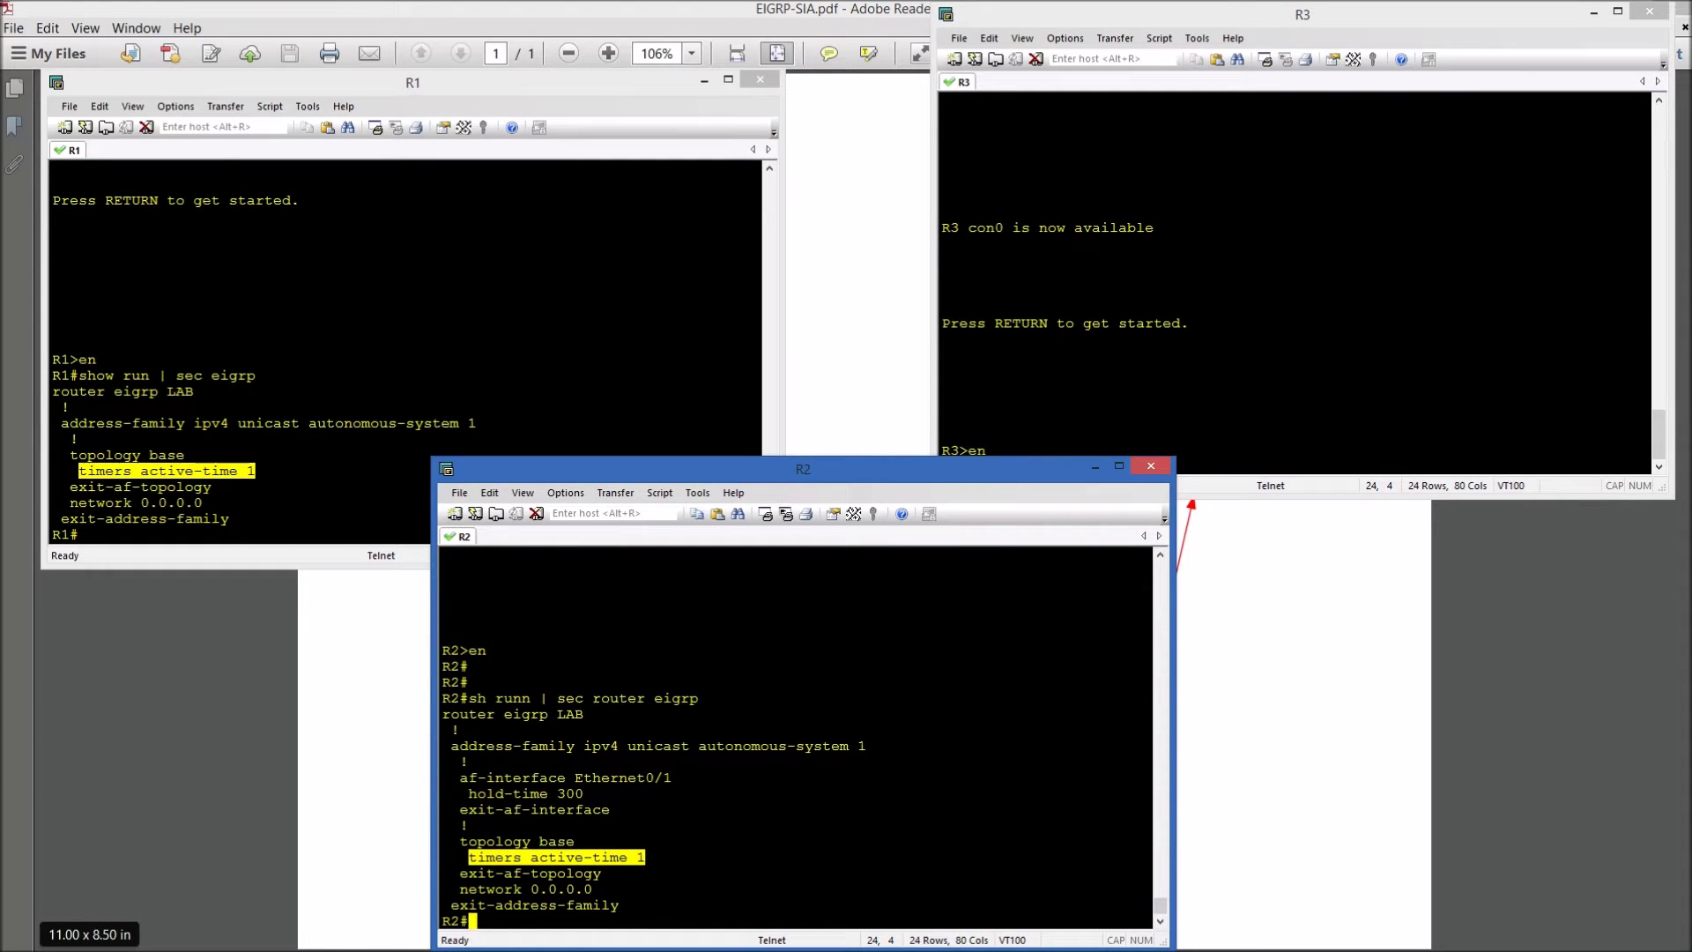
{"action": "left_click_drag", "start_coordinate": [451, 777], "coordinate": [584, 793]}
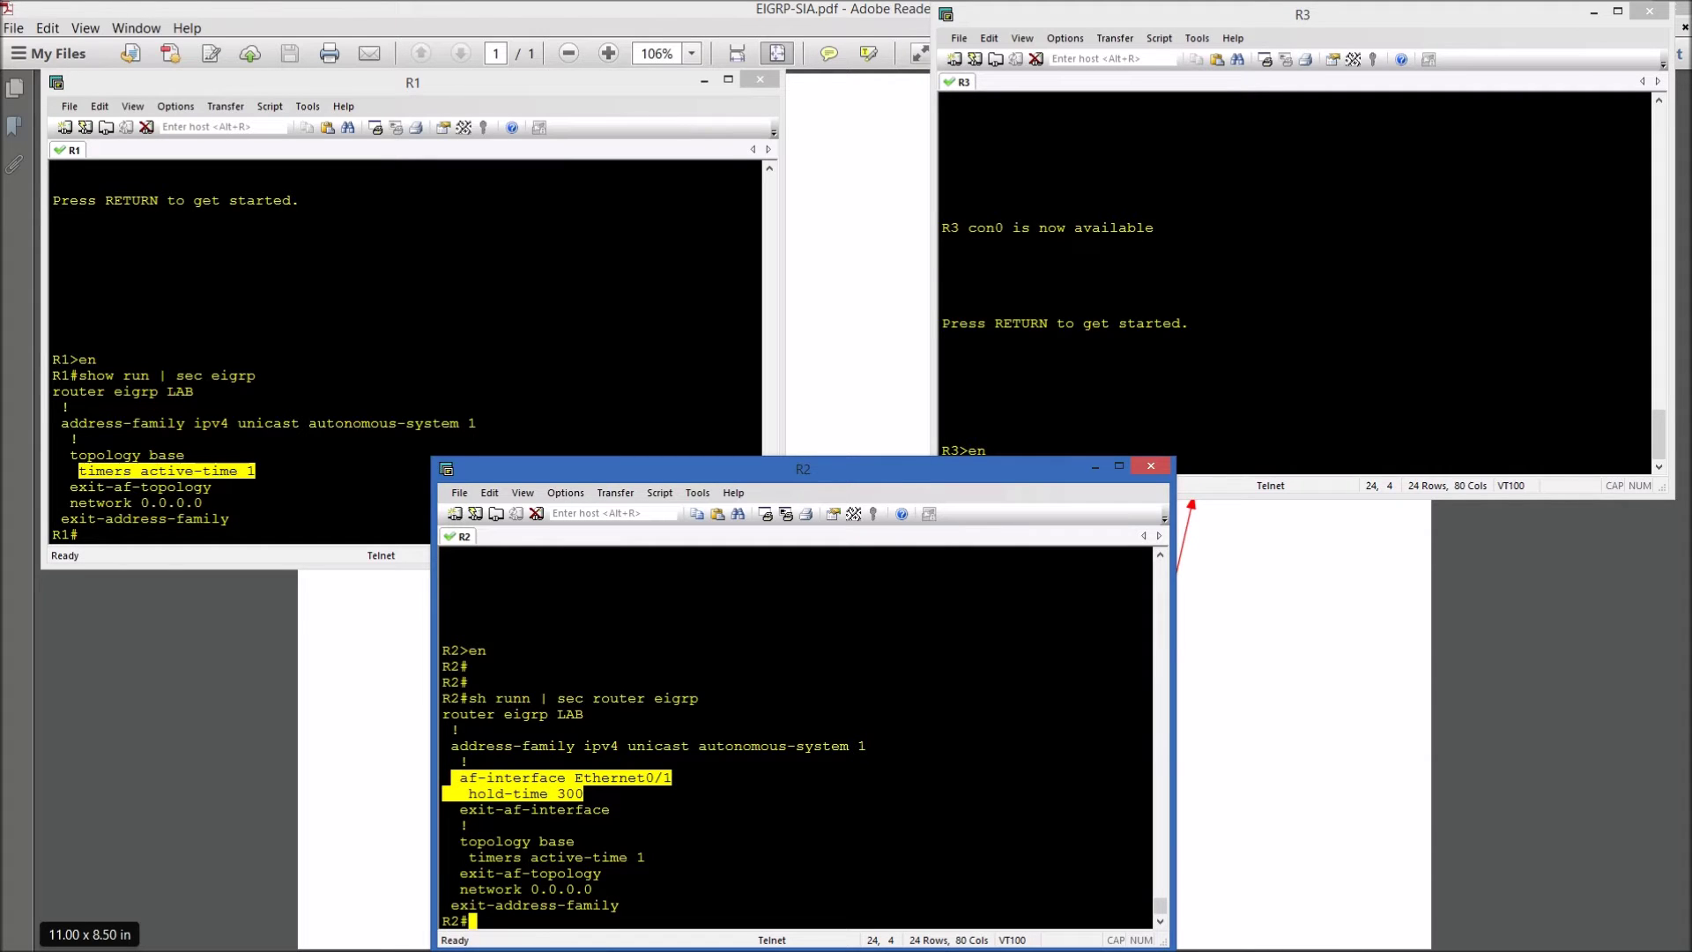
Display R3's EIGRP config, highlighting active-time 1 and the Ethernet0/0 hold-time 300.
{"action": "key", "text": "alt+Tab"}
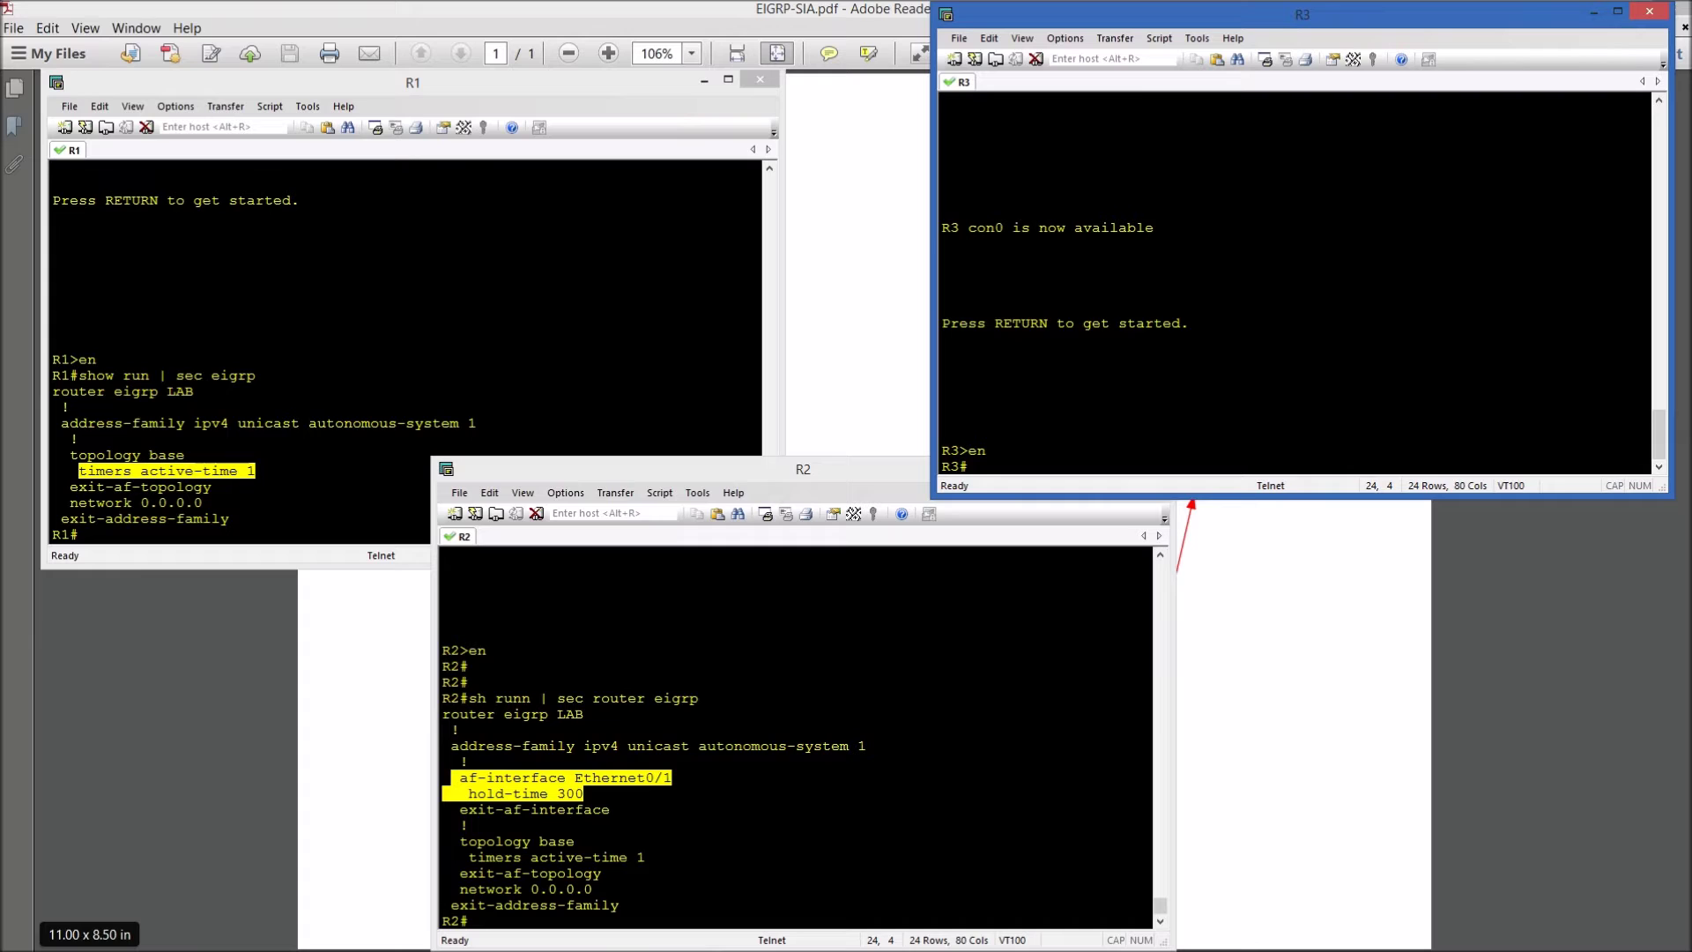
{"action": "type", "text": "sh runn }"}
{"action": "type", "text": " sec router eigrp"}
{"action": "key", "text": "Return"}
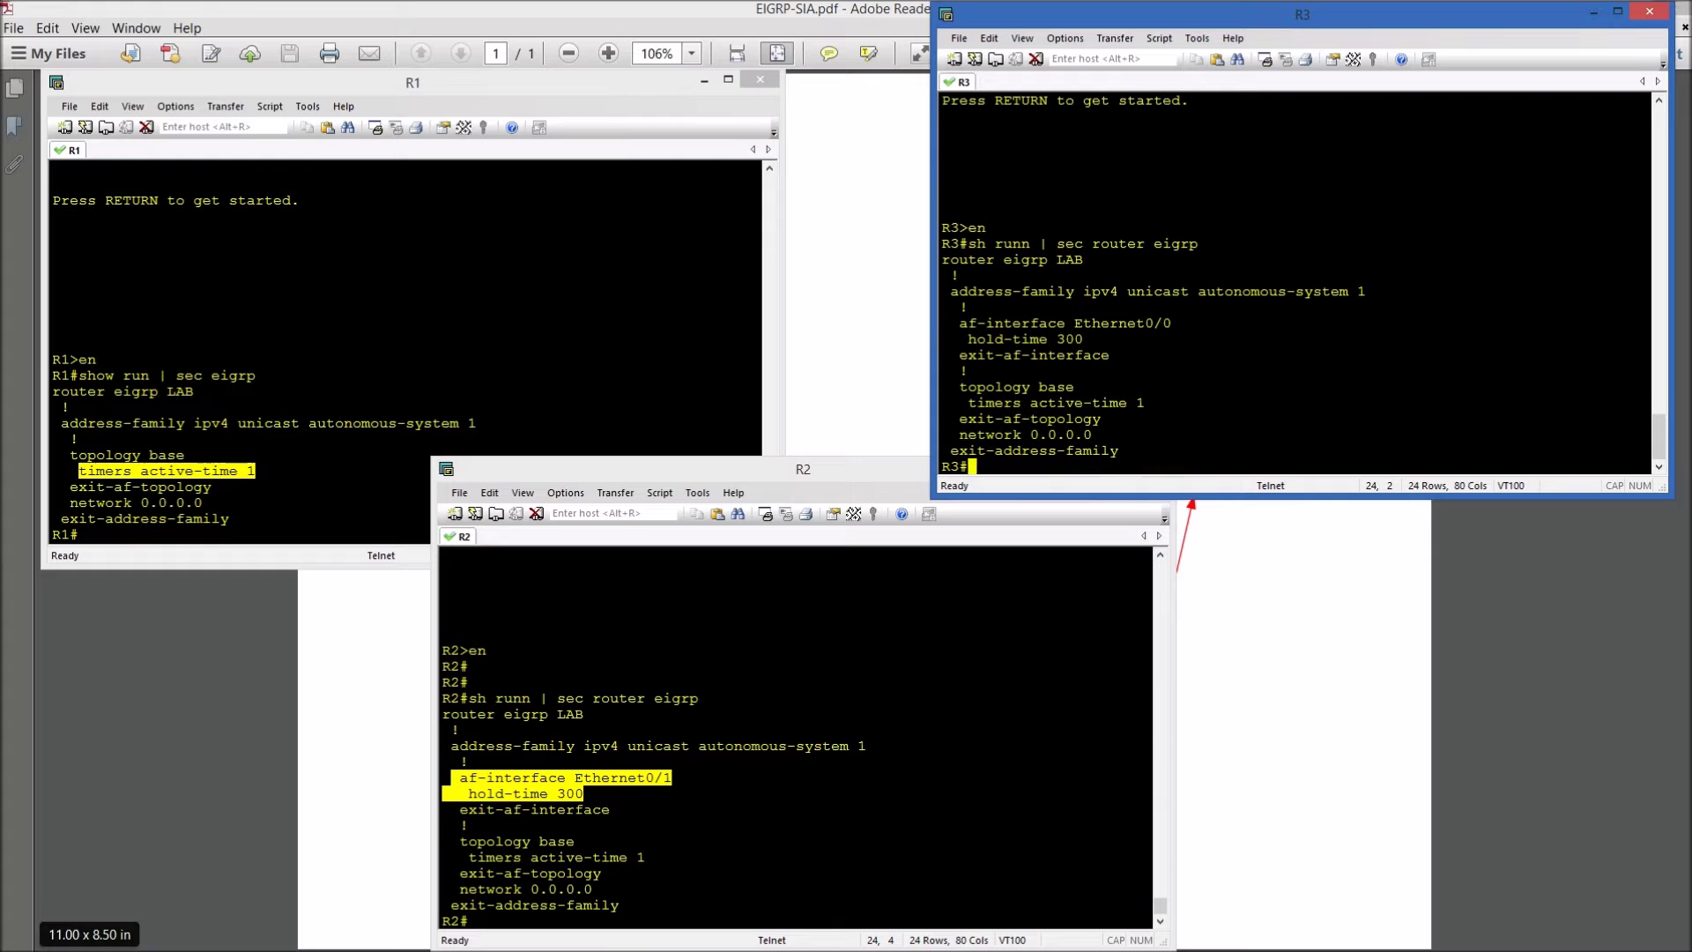
{"action": "left_click_drag", "start_coordinate": [941, 403], "coordinate": [1143, 403]}
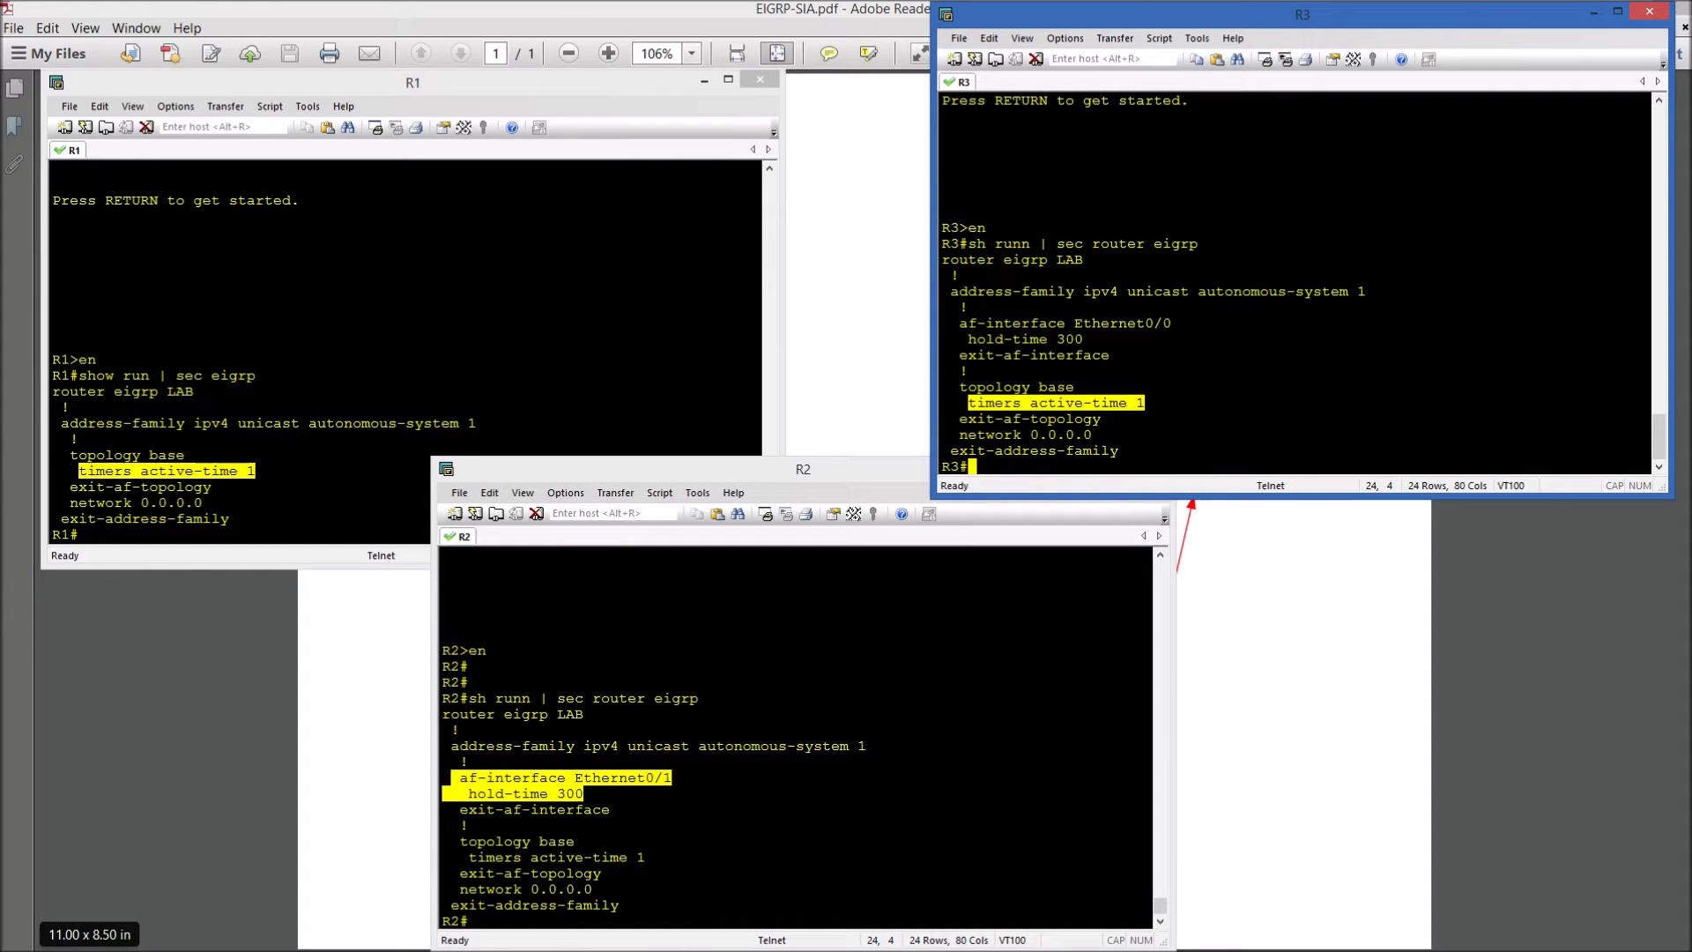
{"action": "left_click_drag", "start_coordinate": [951, 323], "coordinate": [1083, 338]}
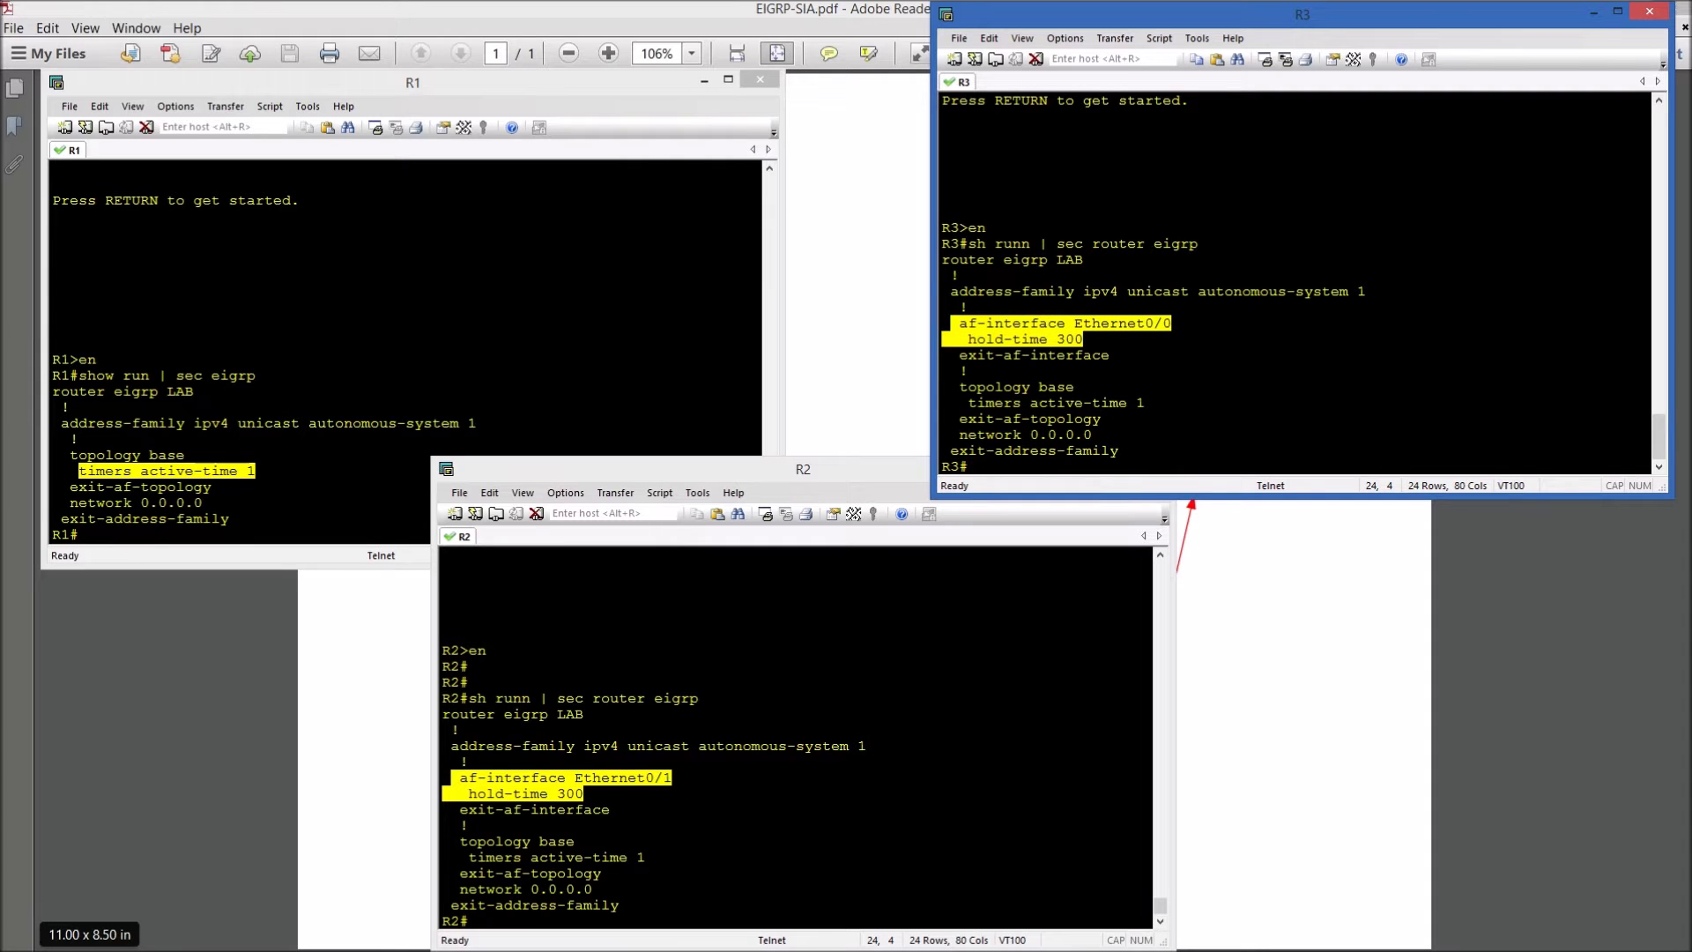
{"action": "key", "text": "alt+Tab"}
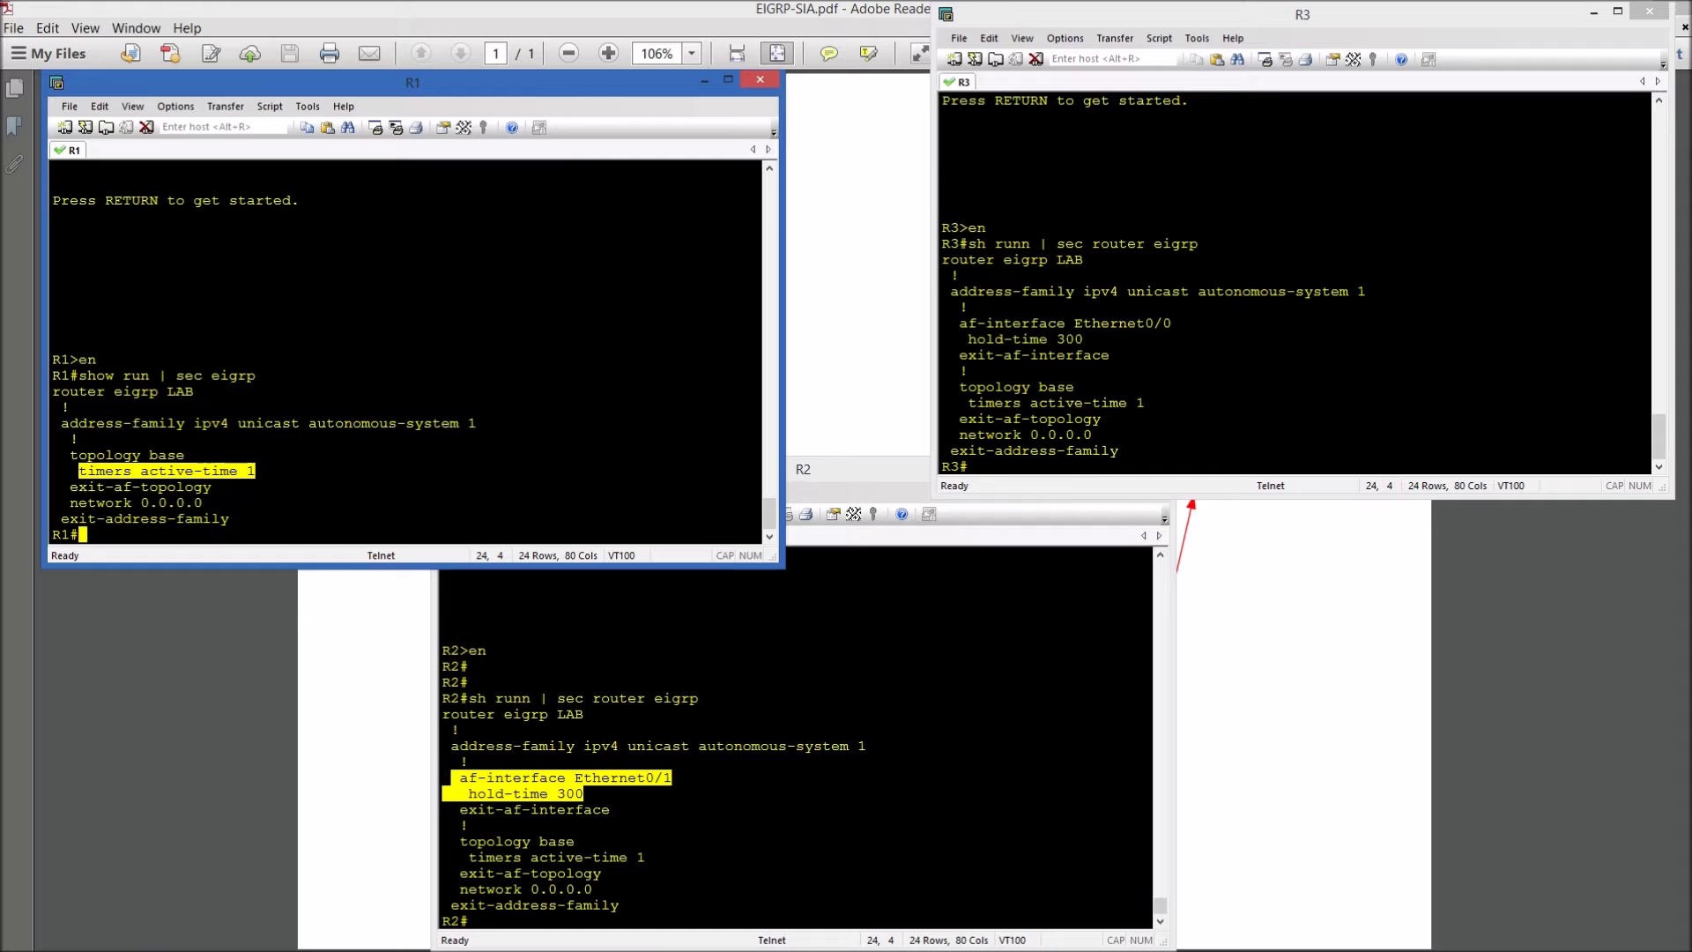
List EIGRP neighbors on R1, R2 and R3 with 'sh ip eig nei', then query R2's access-list.
{"action": "type", "text": "sh ip eig nei"}
{"action": "key", "text": "Return"}
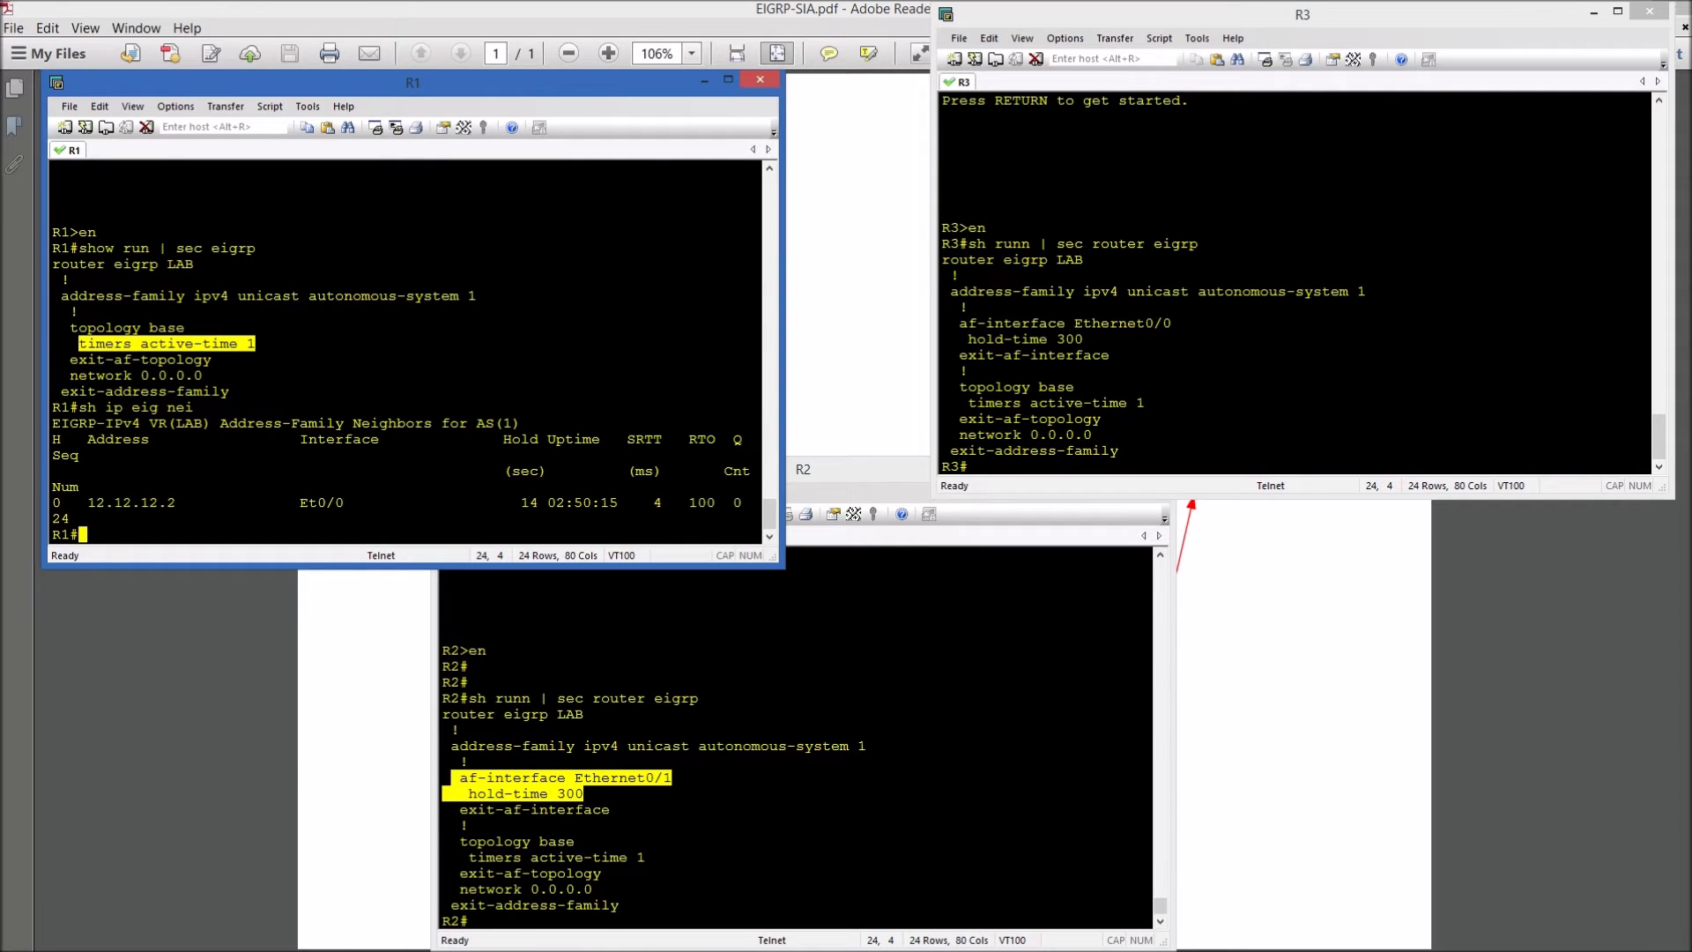
{"action": "key", "text": "alt+Tab"}
{"action": "type", "text": "sh ip eig ne"}
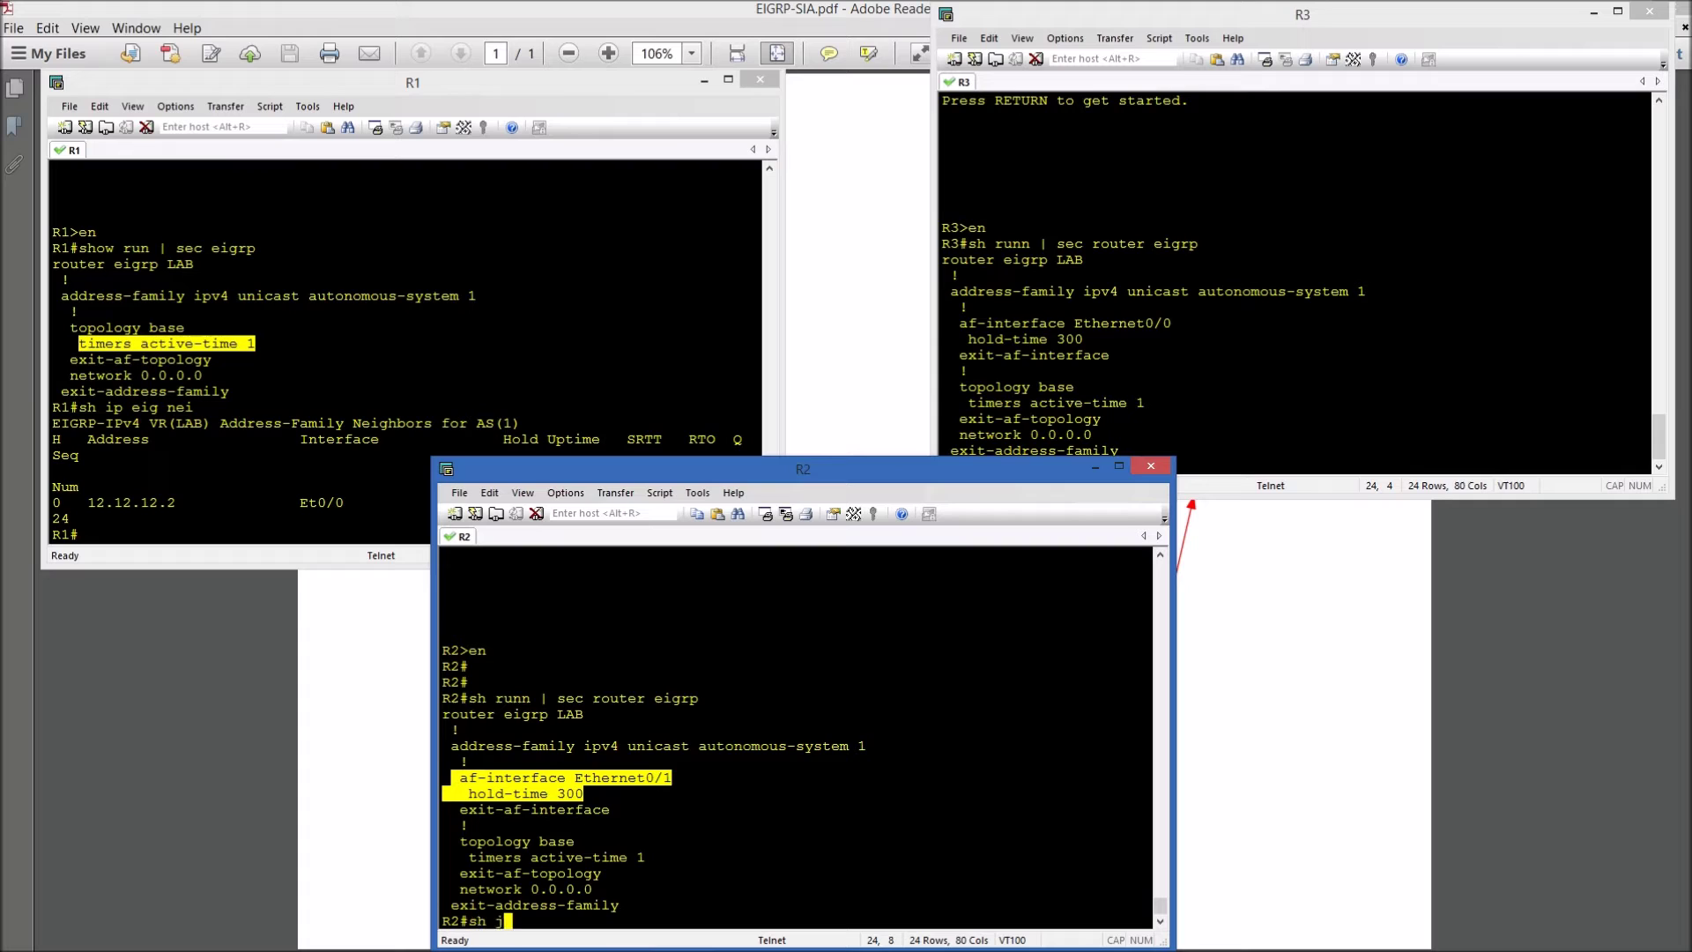
{"action": "type", "text": "i"}
{"action": "key", "text": "Return"}
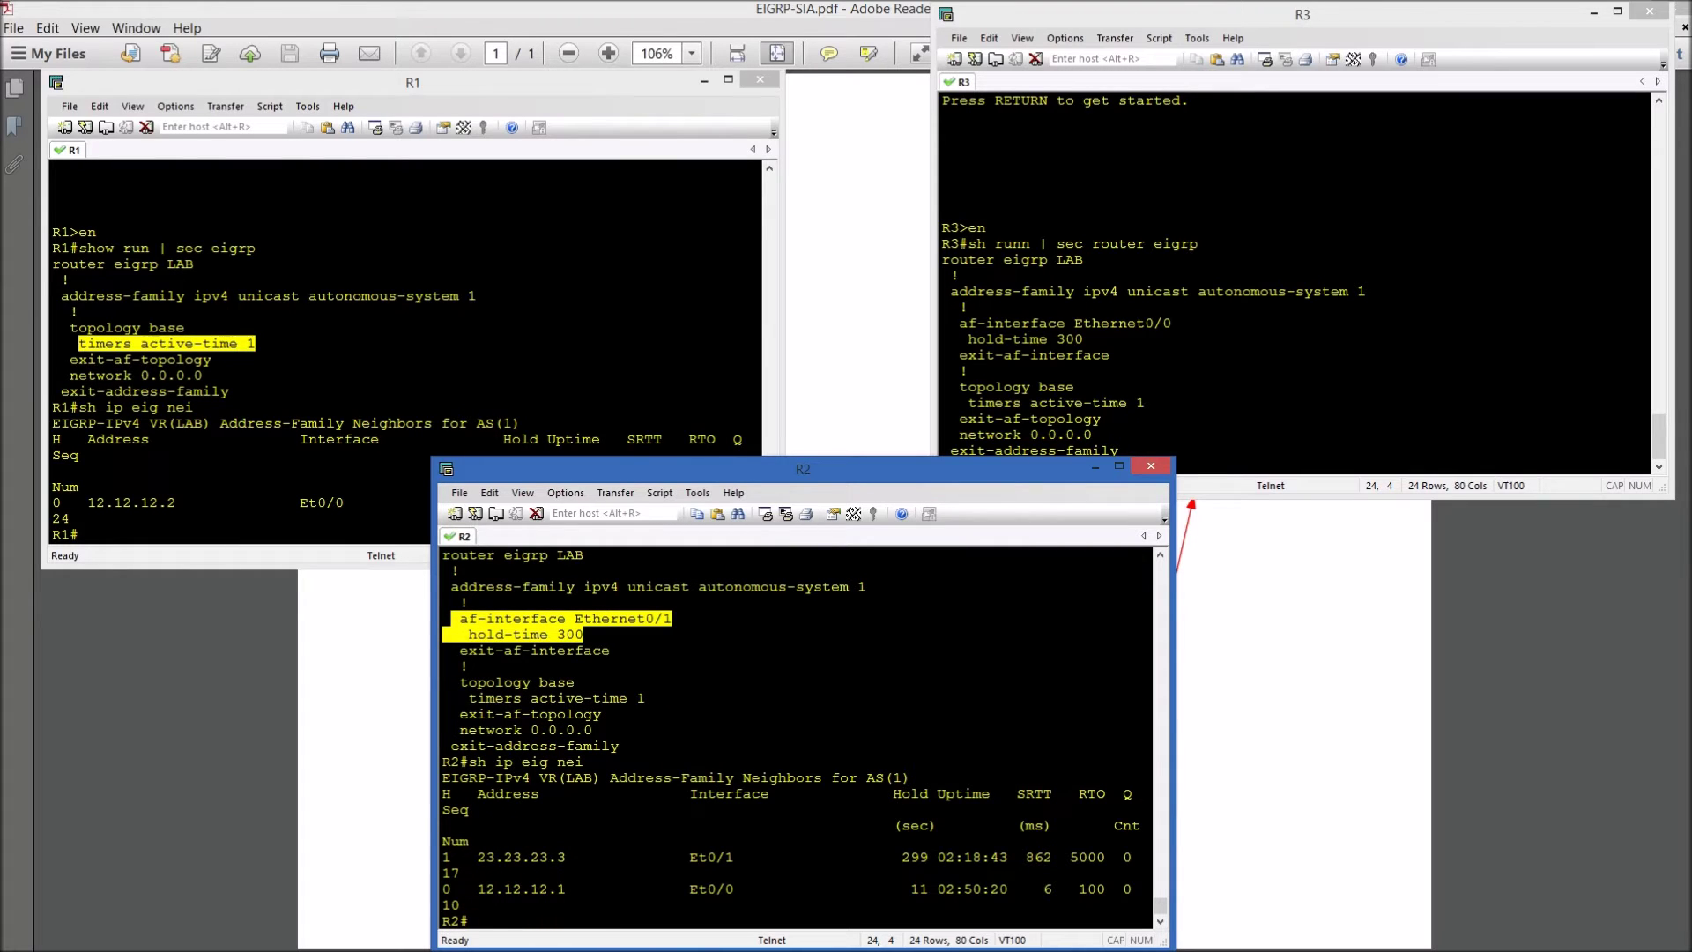
{"action": "key", "text": "alt+Tab"}
{"action": "type", "text": "sh ip"}
{"action": "type", "text": "nei"}
{"action": "key", "text": "Return"}
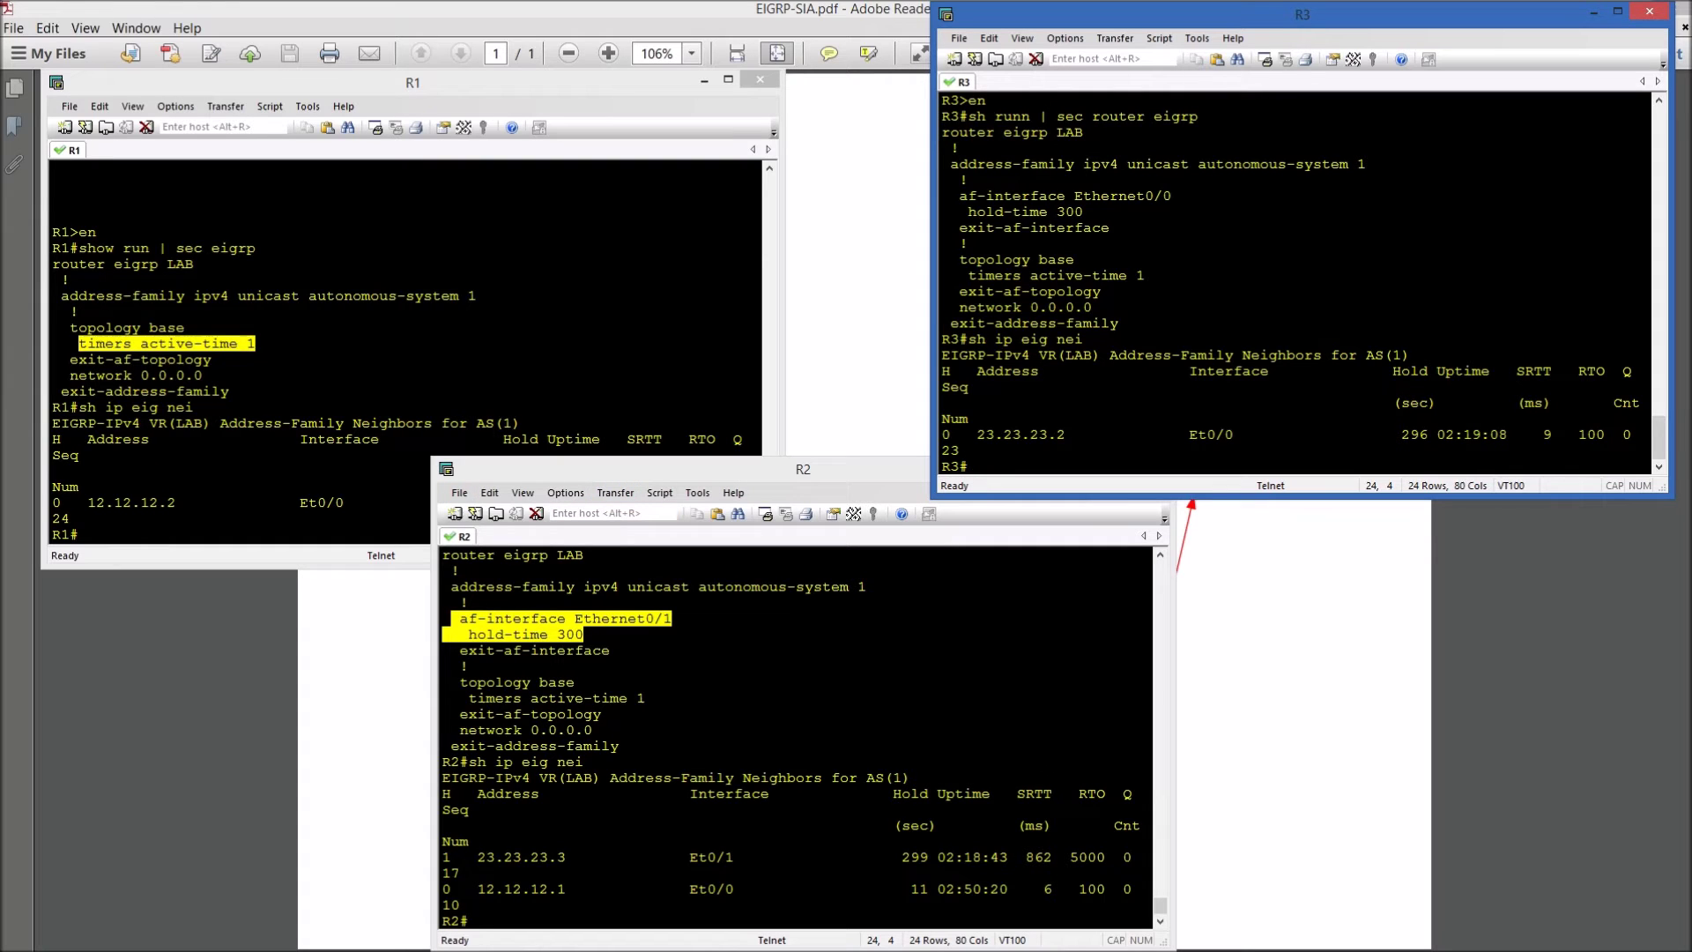
{"action": "left_click", "coordinate": [472, 920]}
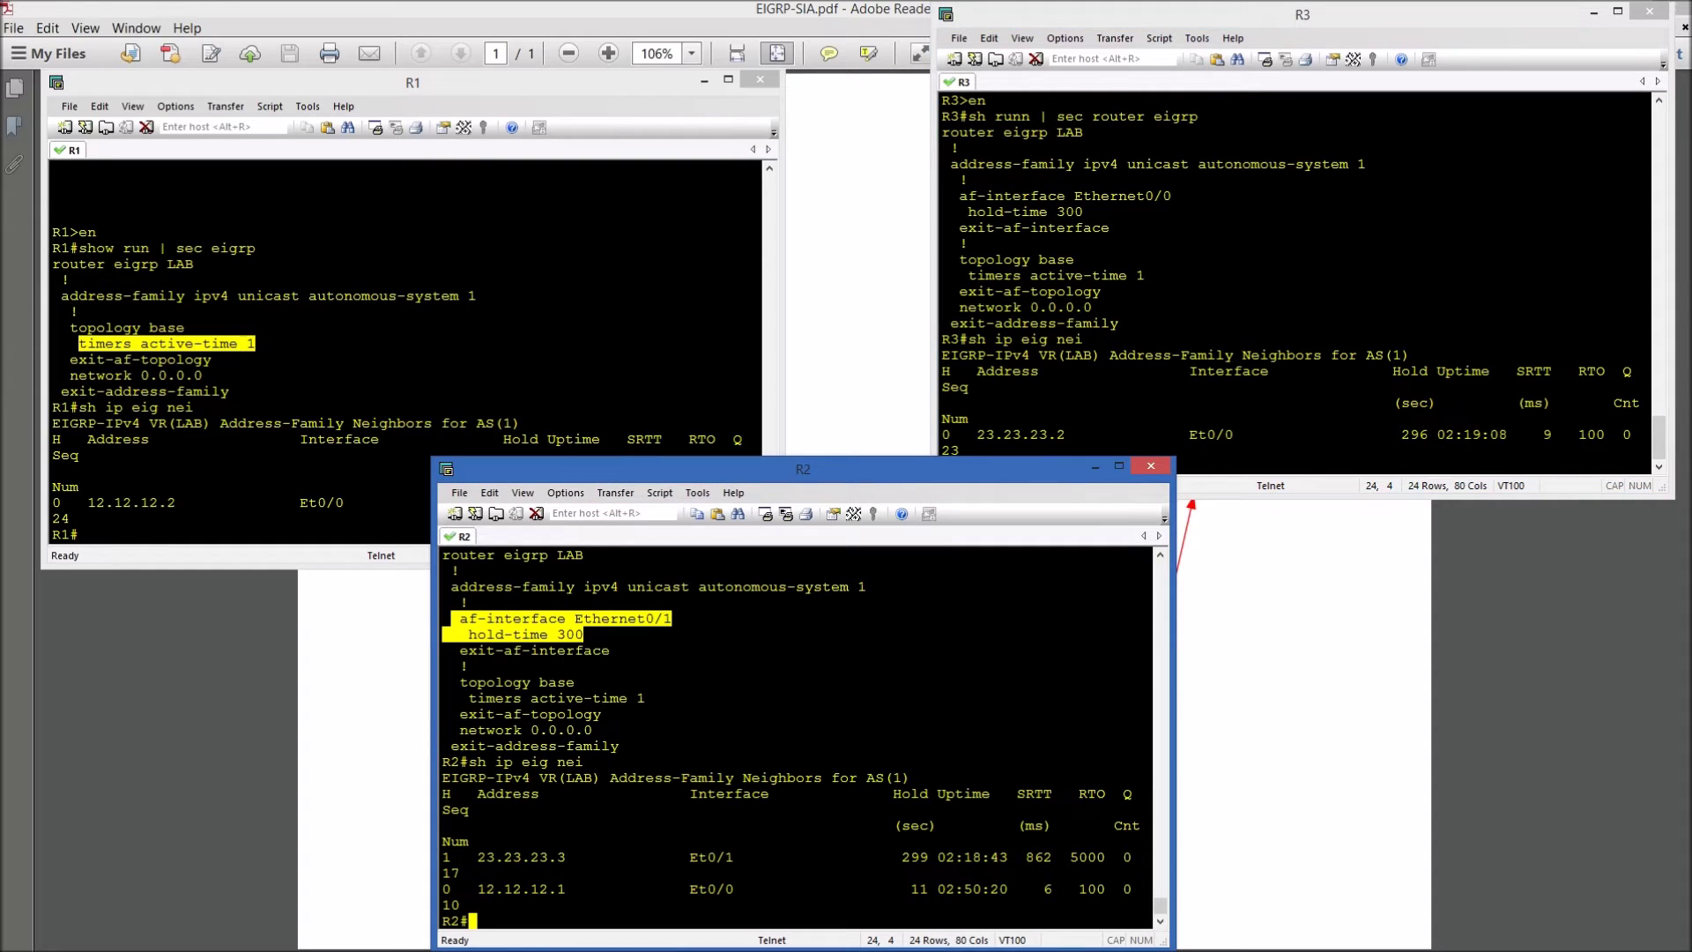
{"action": "type", "text": "sh runn | sec access-list"}
Show R2's access-list EIGRP and highlight its deny eigrp any any lines.
{"action": "key", "text": "Return"}
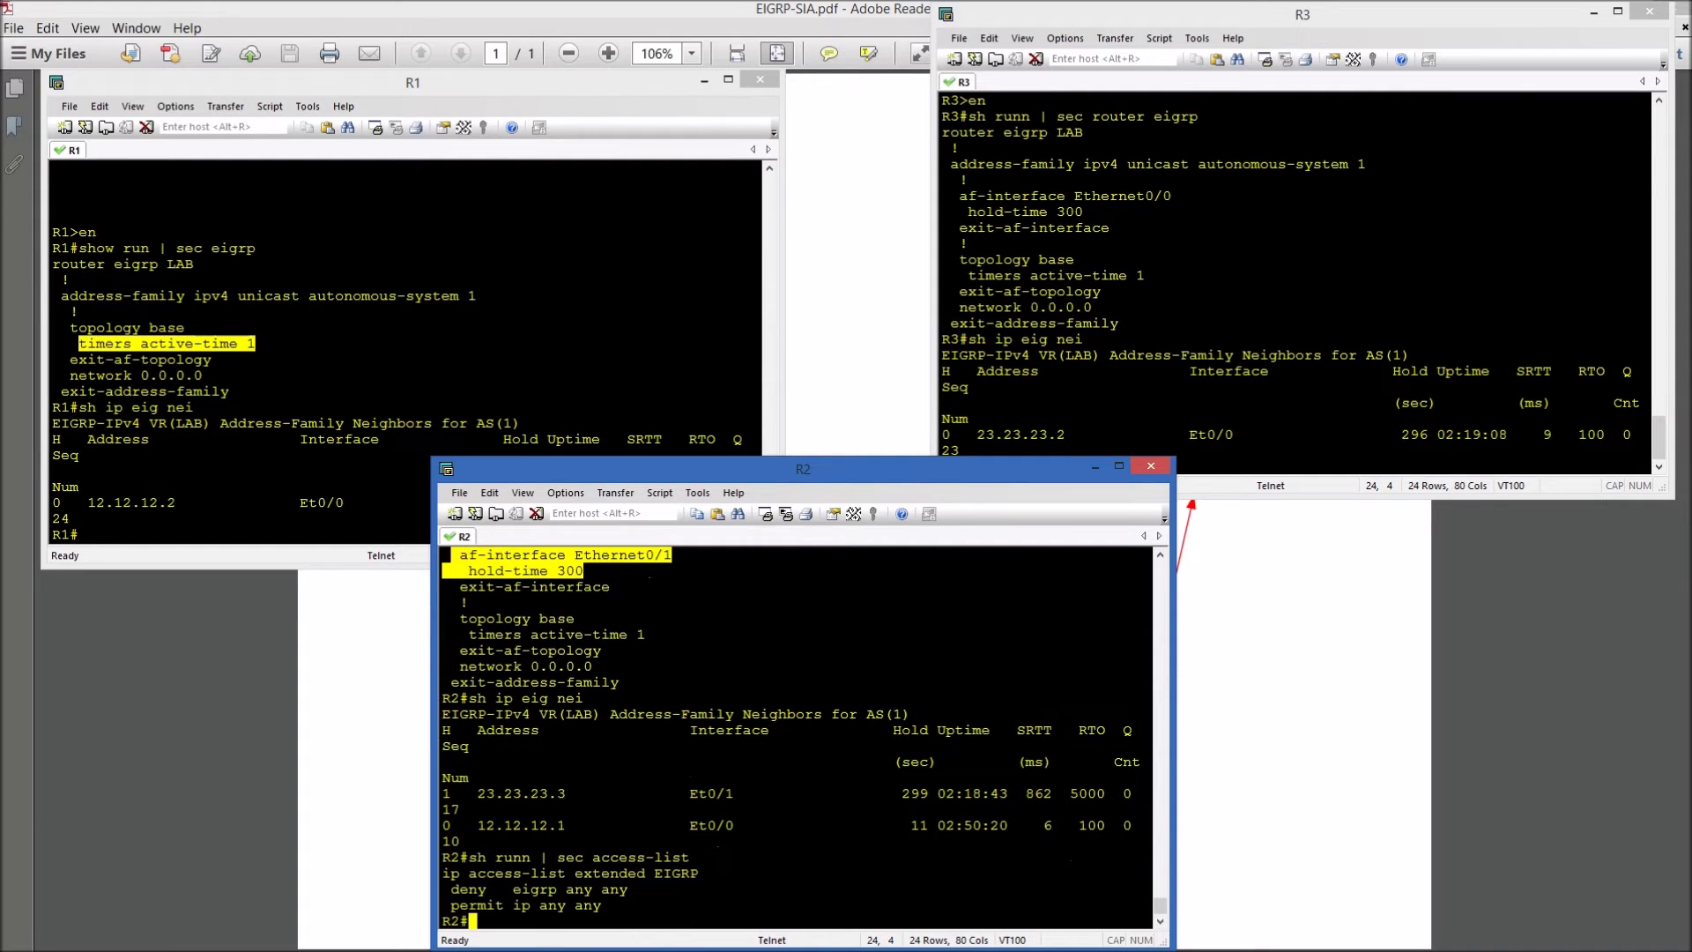
{"action": "key", "text": "Return"}
{"action": "key", "text": "Return"}
{"action": "key", "text": "Return"}
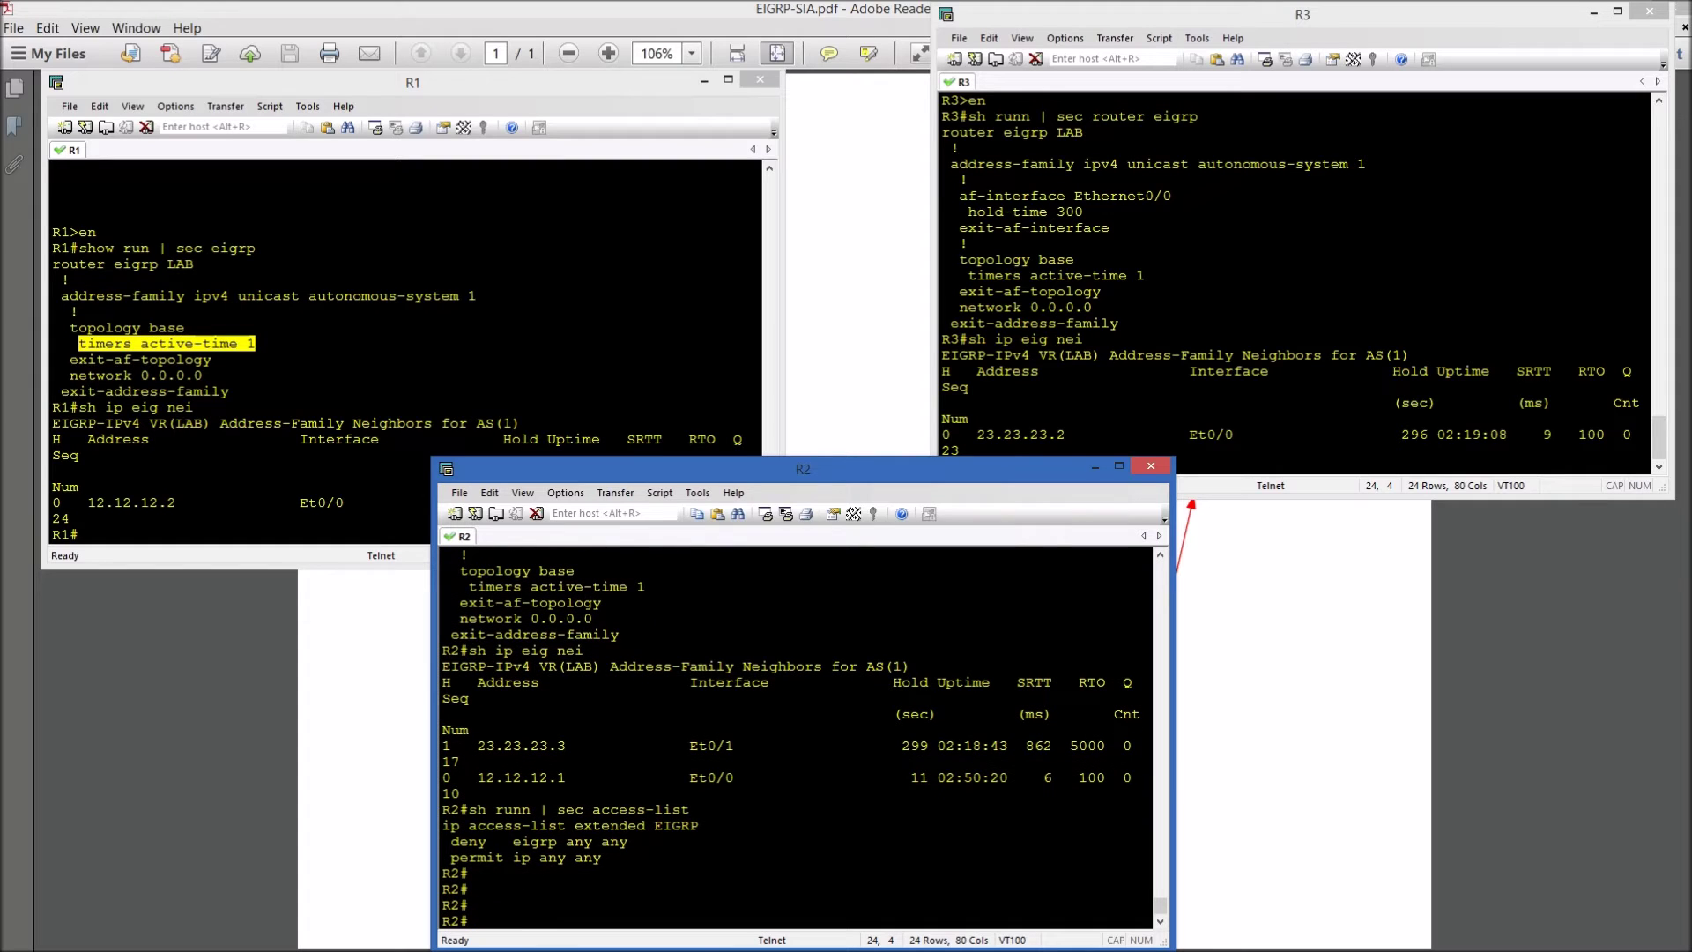
{"action": "left_click_drag", "start_coordinate": [443, 825], "coordinate": [601, 858]}
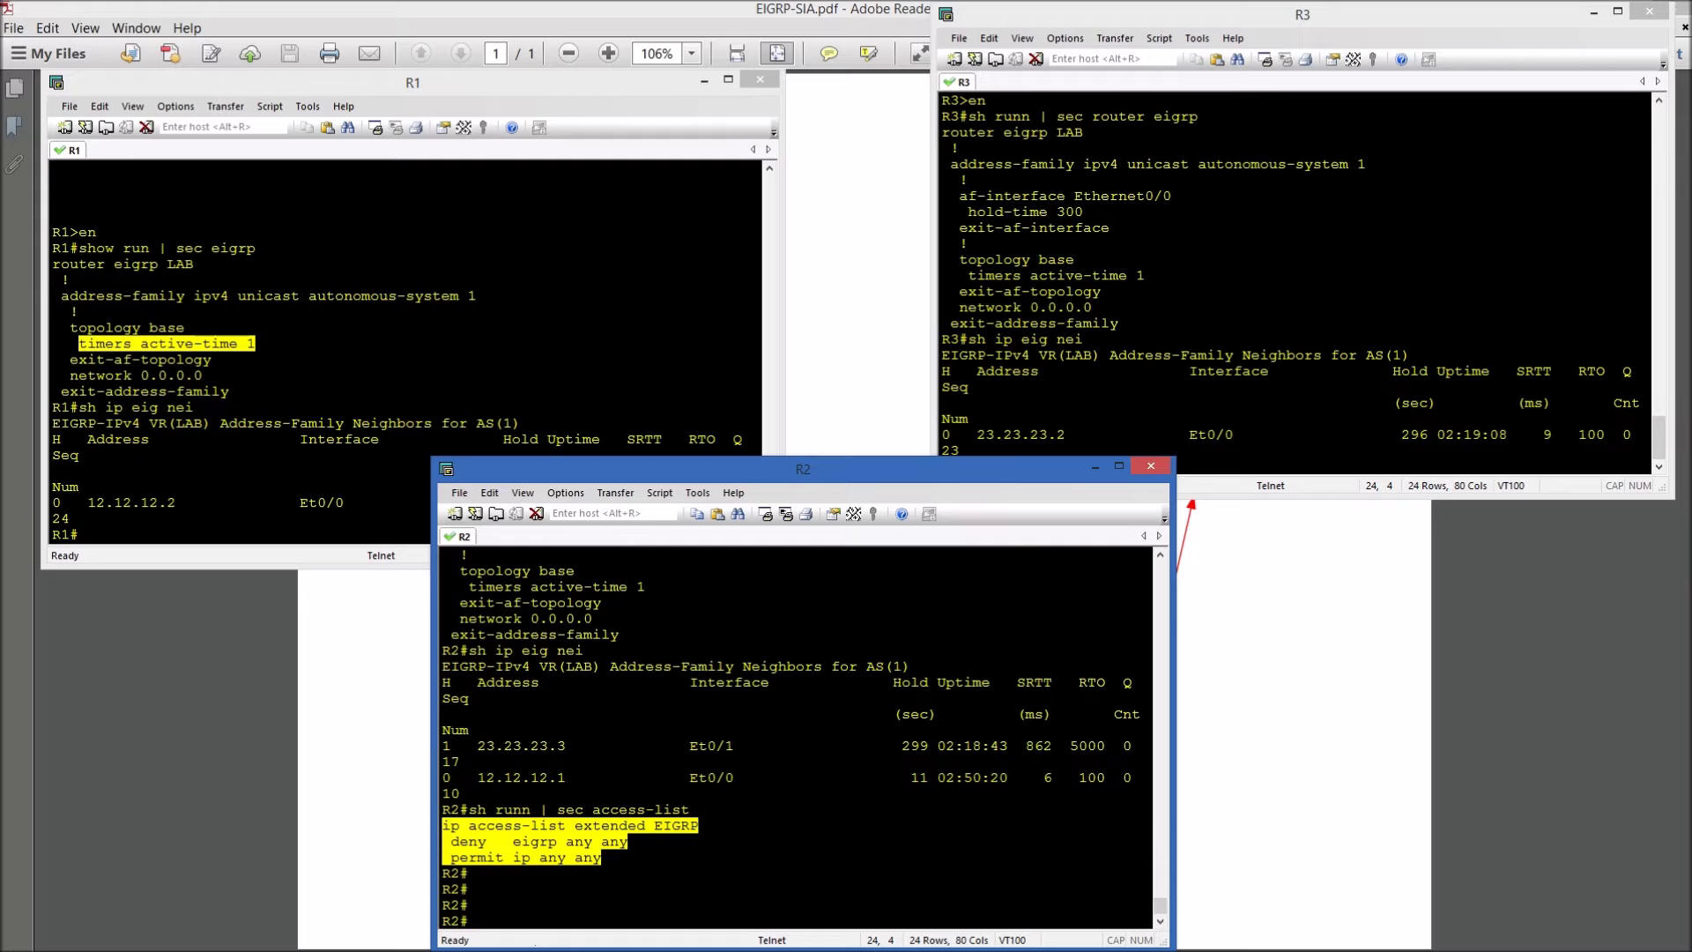
{"action": "key", "text": "Escape"}
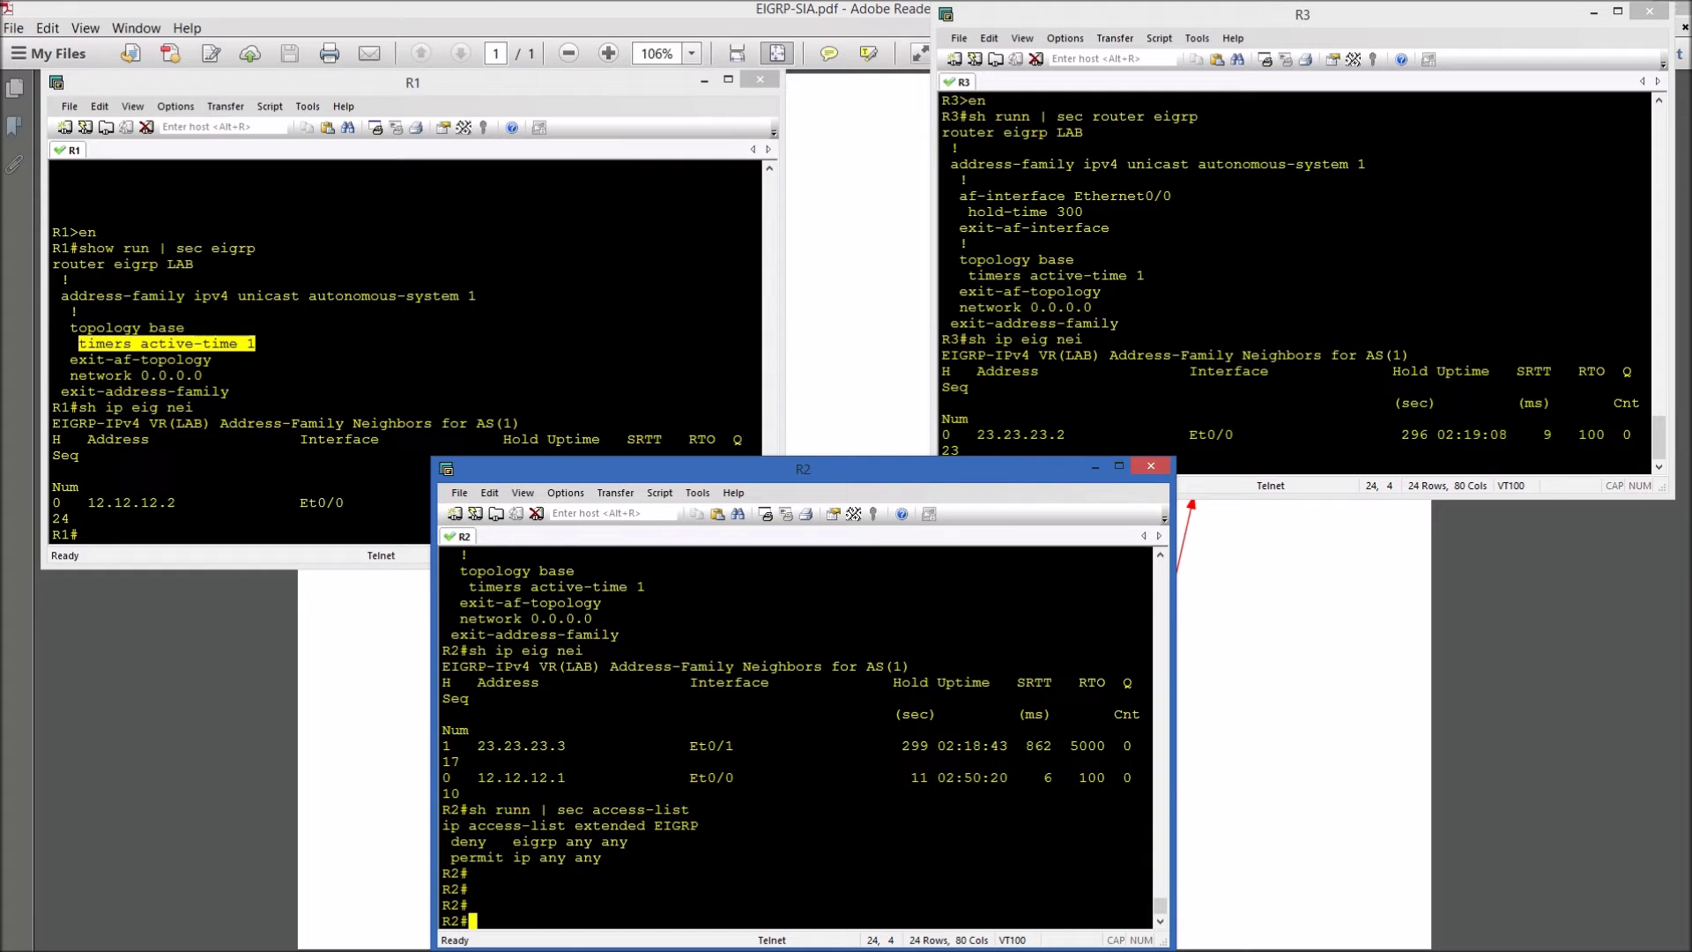
{"action": "key", "text": "Return"}
{"action": "key", "text": "Return"}
{"action": "key", "text": "Return"}
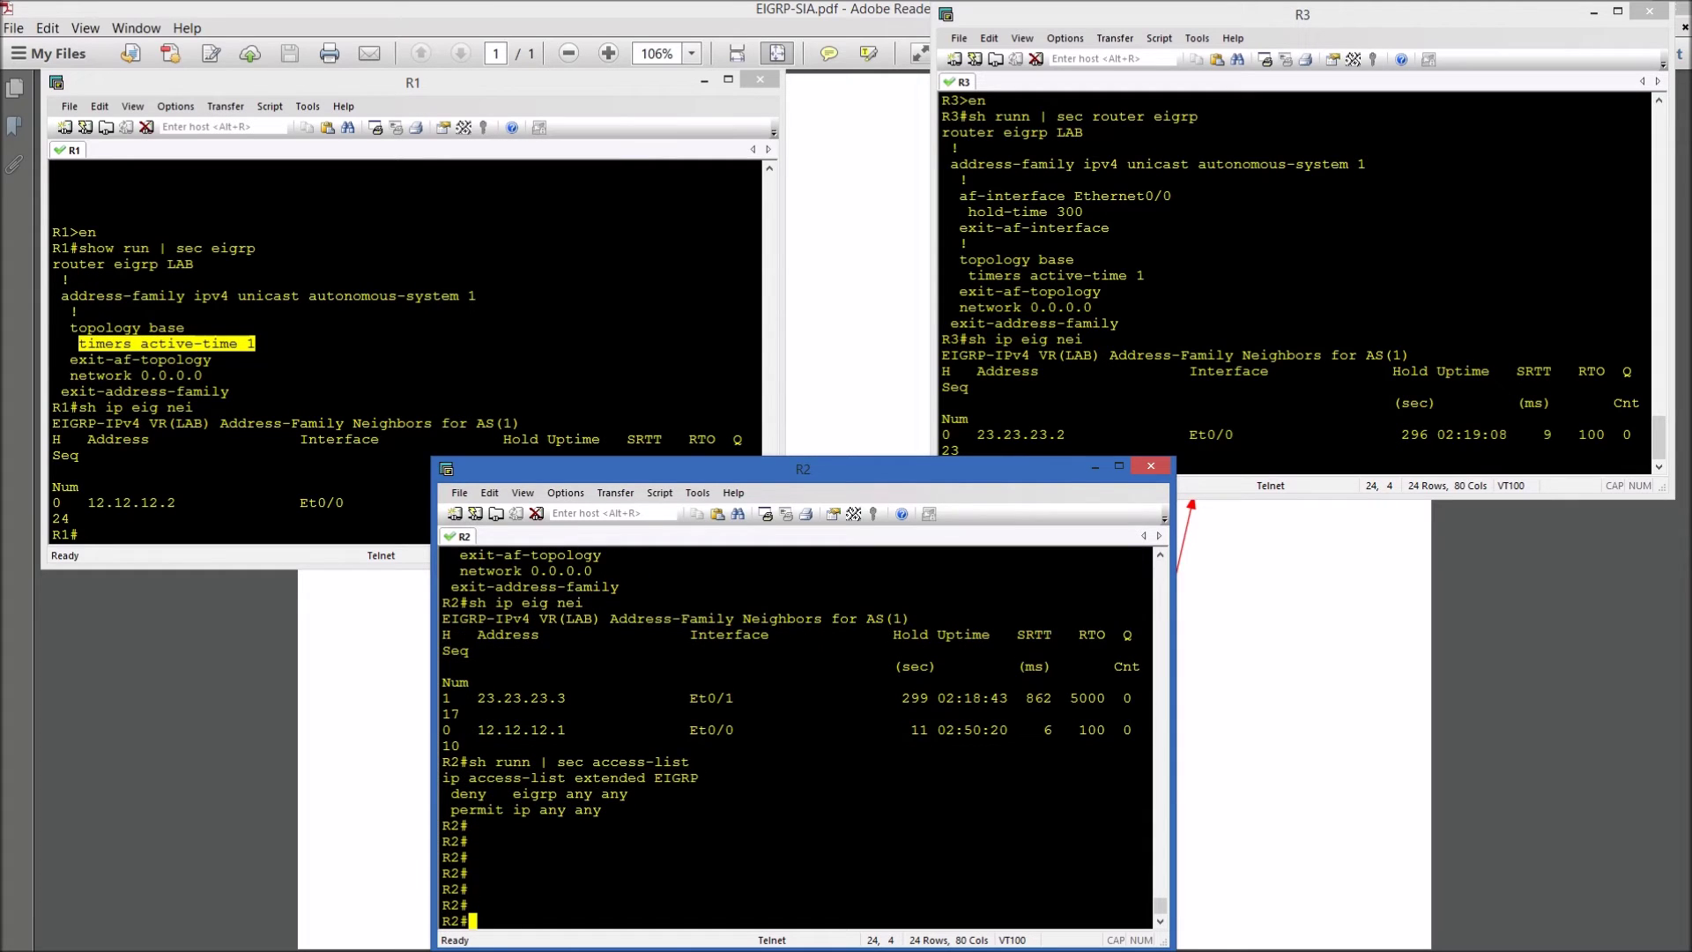
Apply access-list EIGRP inbound on R2's interface e0/1 with 'ip access-group EIGRP in'.
{"action": "type", "text": "conf t"}
{"action": "key", "text": "Return"}
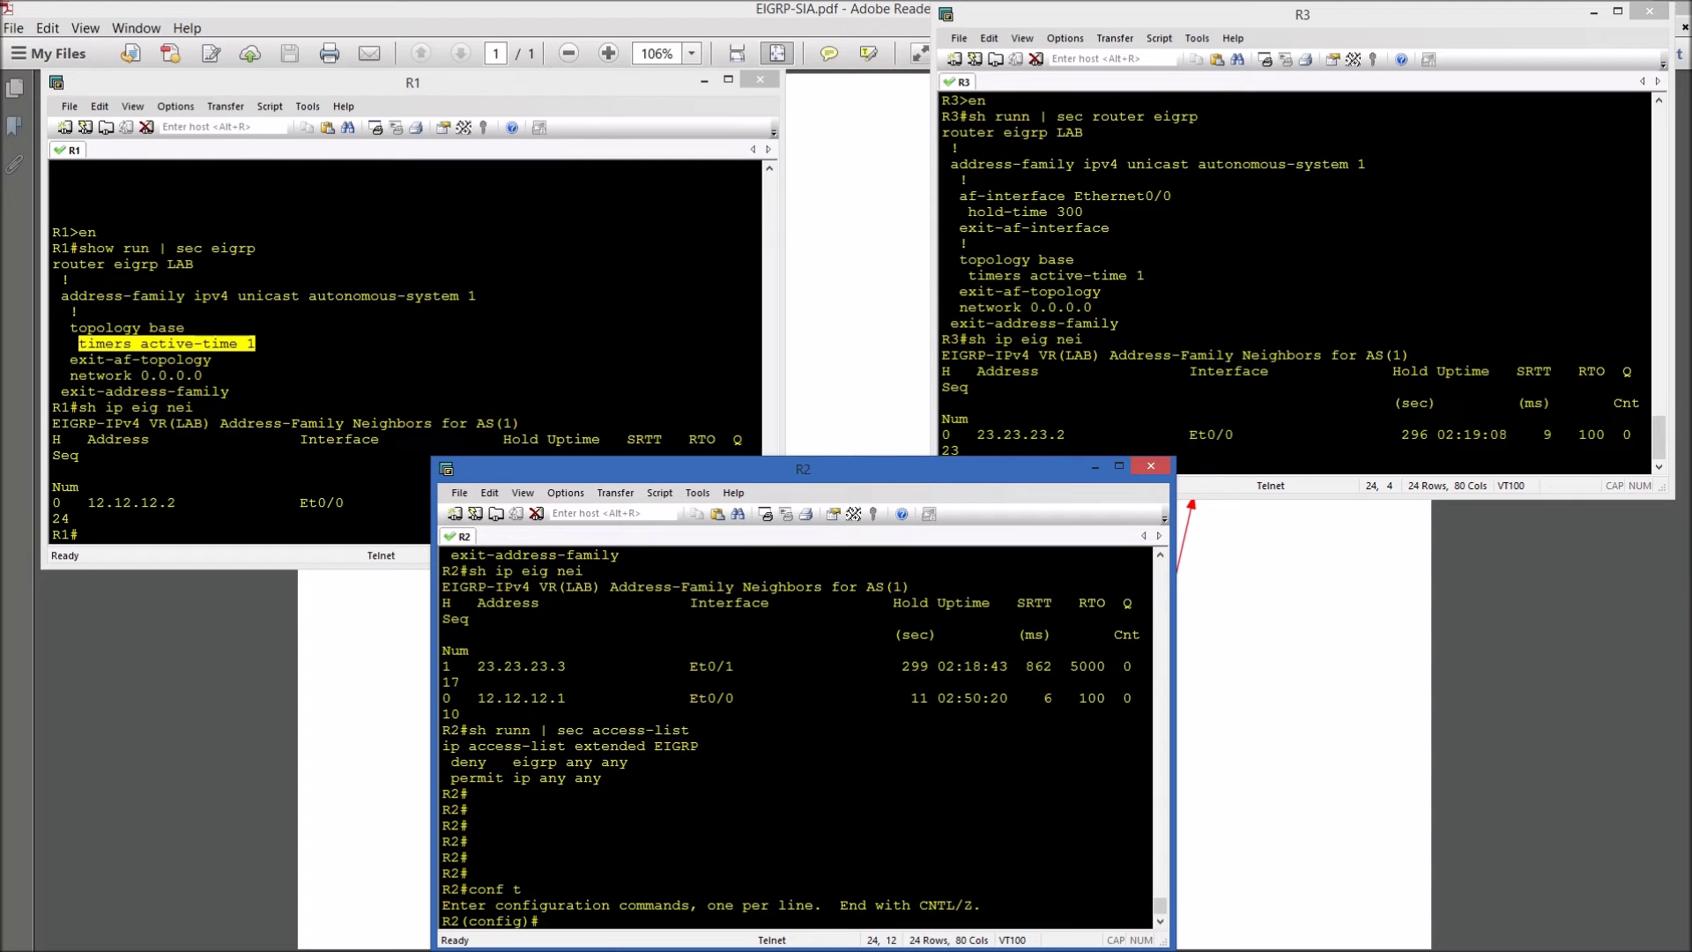
{"action": "type", "text": "int e0/1"}
{"action": "key", "text": "Return"}
{"action": "type", "text": "ip access-group EI"}
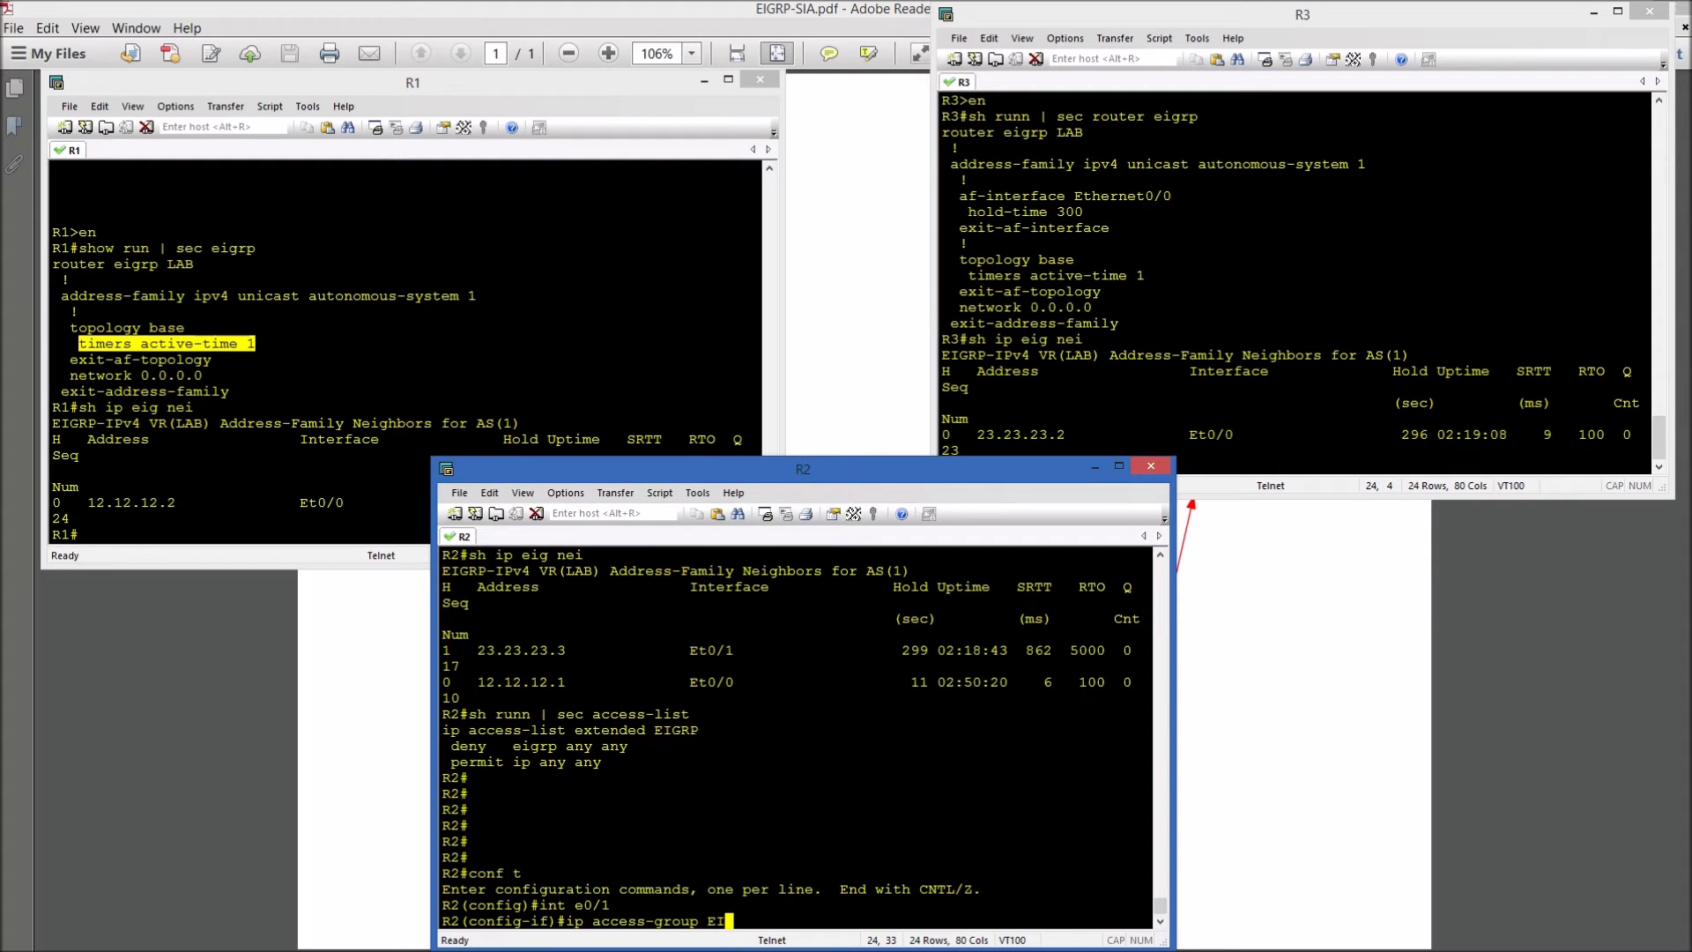
{"action": "type", "text": "GRP in"}
{"action": "key", "text": "Return"}
{"action": "type", "text": "end"}
{"action": "key", "text": "Return"}
{"action": "key", "text": "Return"}
{"action": "key", "text": "Return"}
Turn on 'debug eigrp packets' on R2.
{"action": "type", "text": "debug eig"}
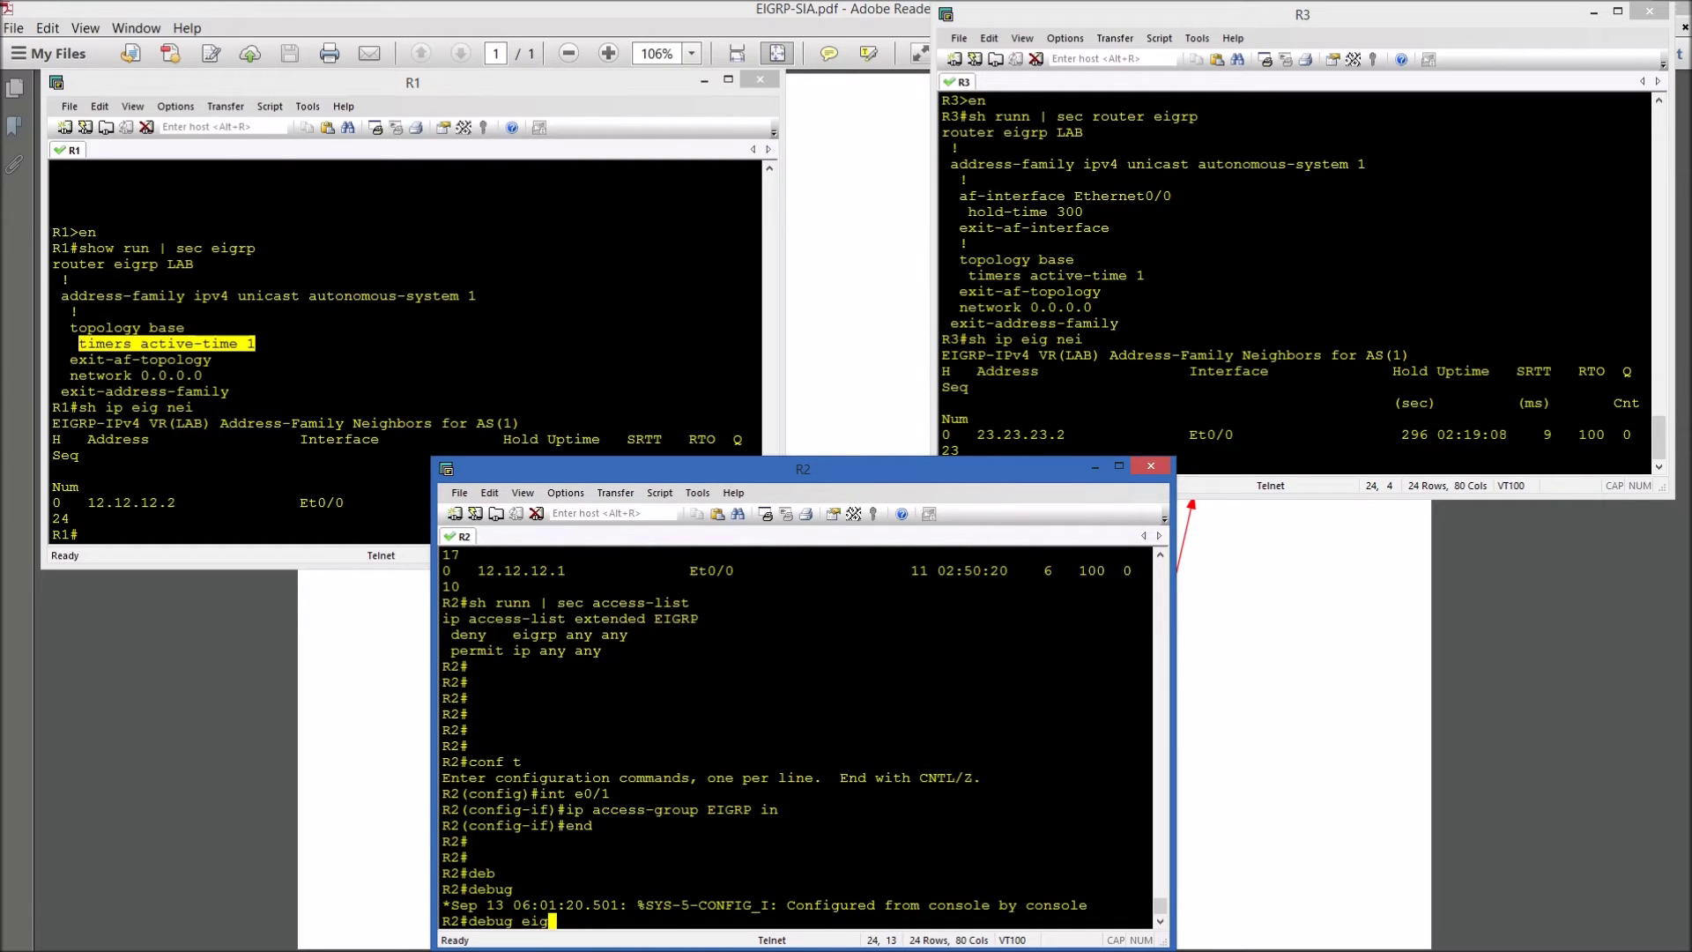
{"action": "key", "text": "Tab"}
{"action": "type", "text": "ac"}
{"action": "key", "text": "BackSpace"}
{"action": "type", "text": "pac"}
{"action": "key", "text": "Tab"}
{"action": "key", "text": "Return"}
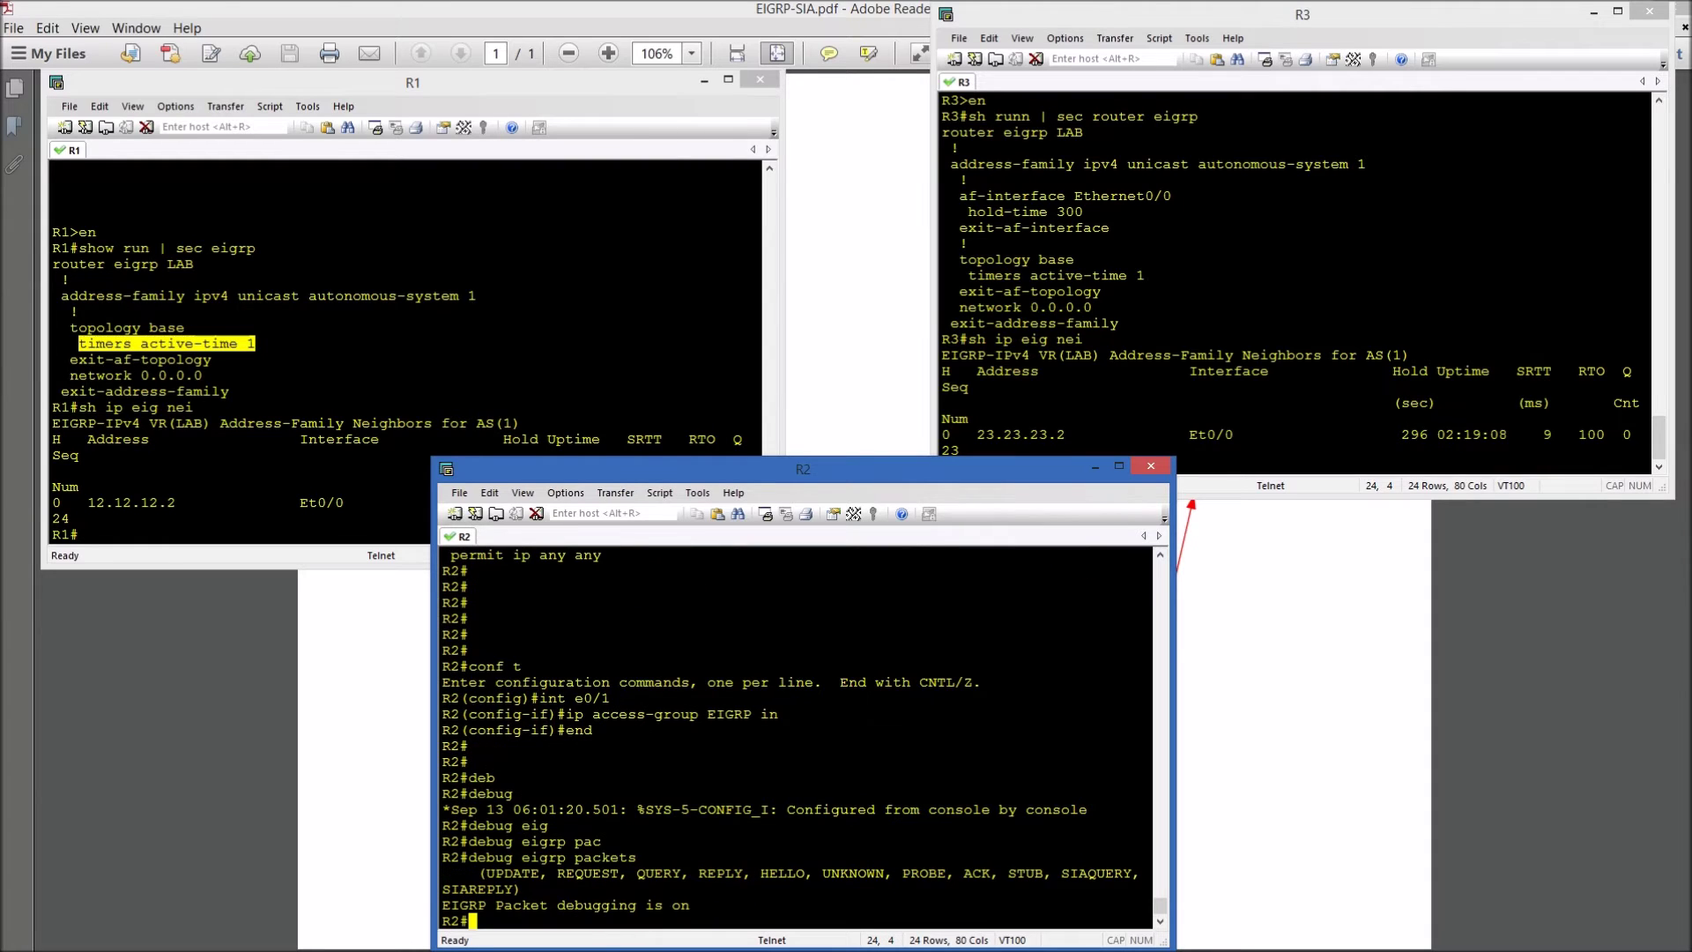
Enter configuration mode for interface lo0 on R1.
{"action": "key", "text": "alt+Tab"}
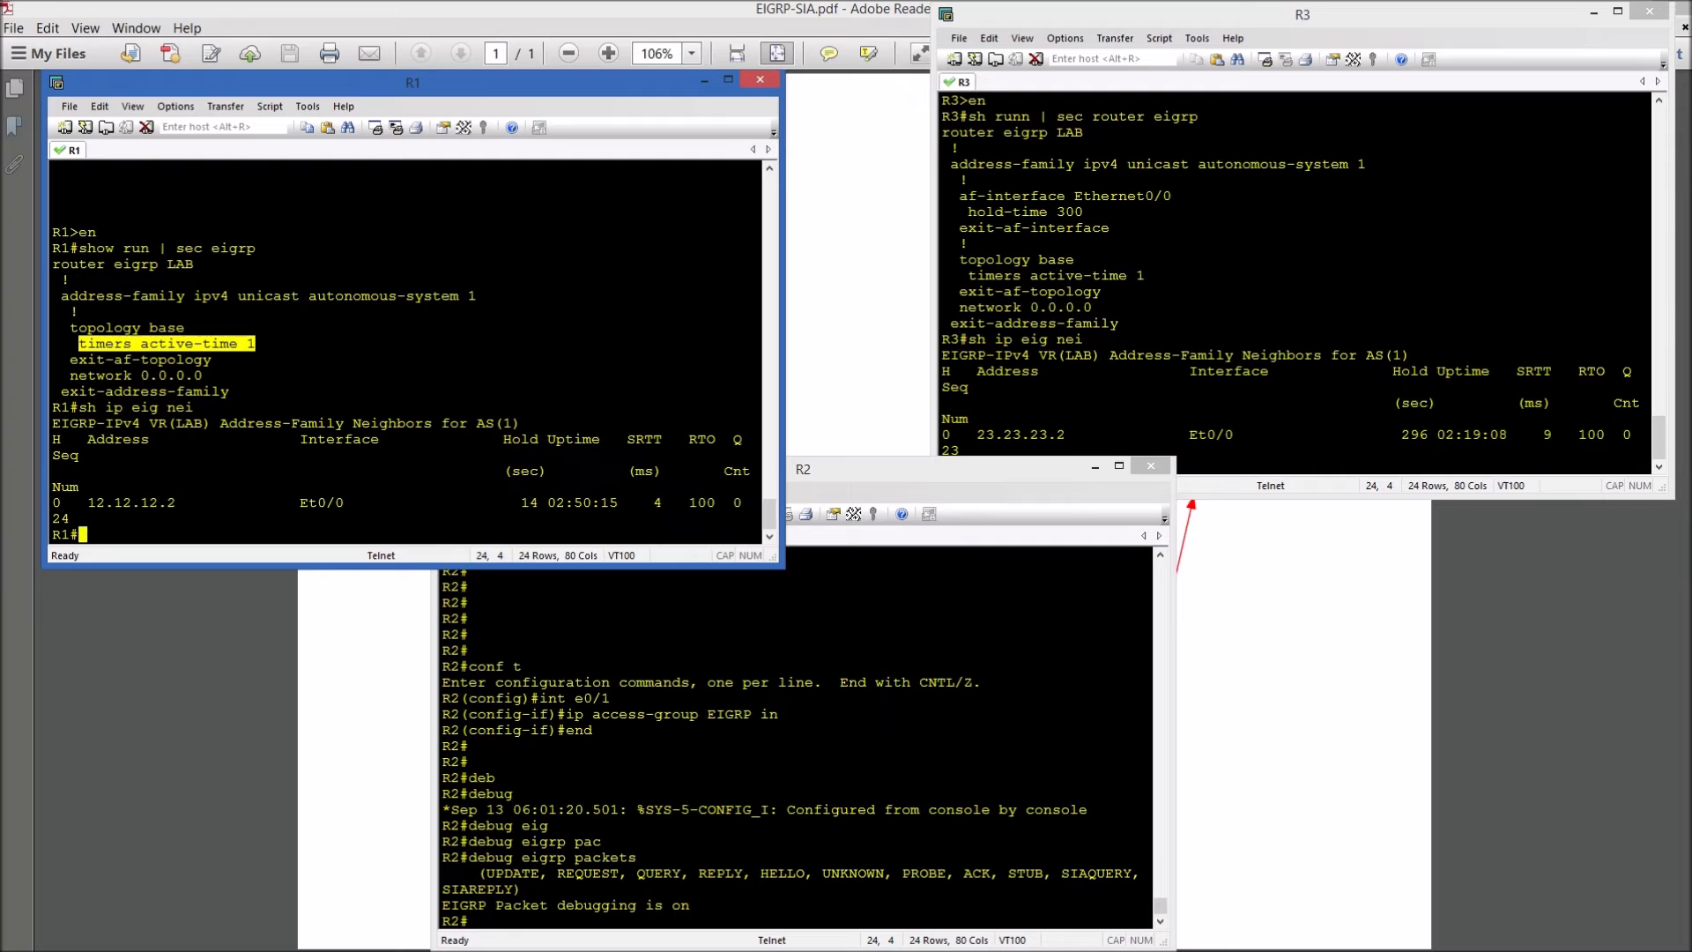
{"action": "type", "text": "conf t"}
{"action": "key", "text": "Return"}
{"action": "type", "text": "int lo0"}
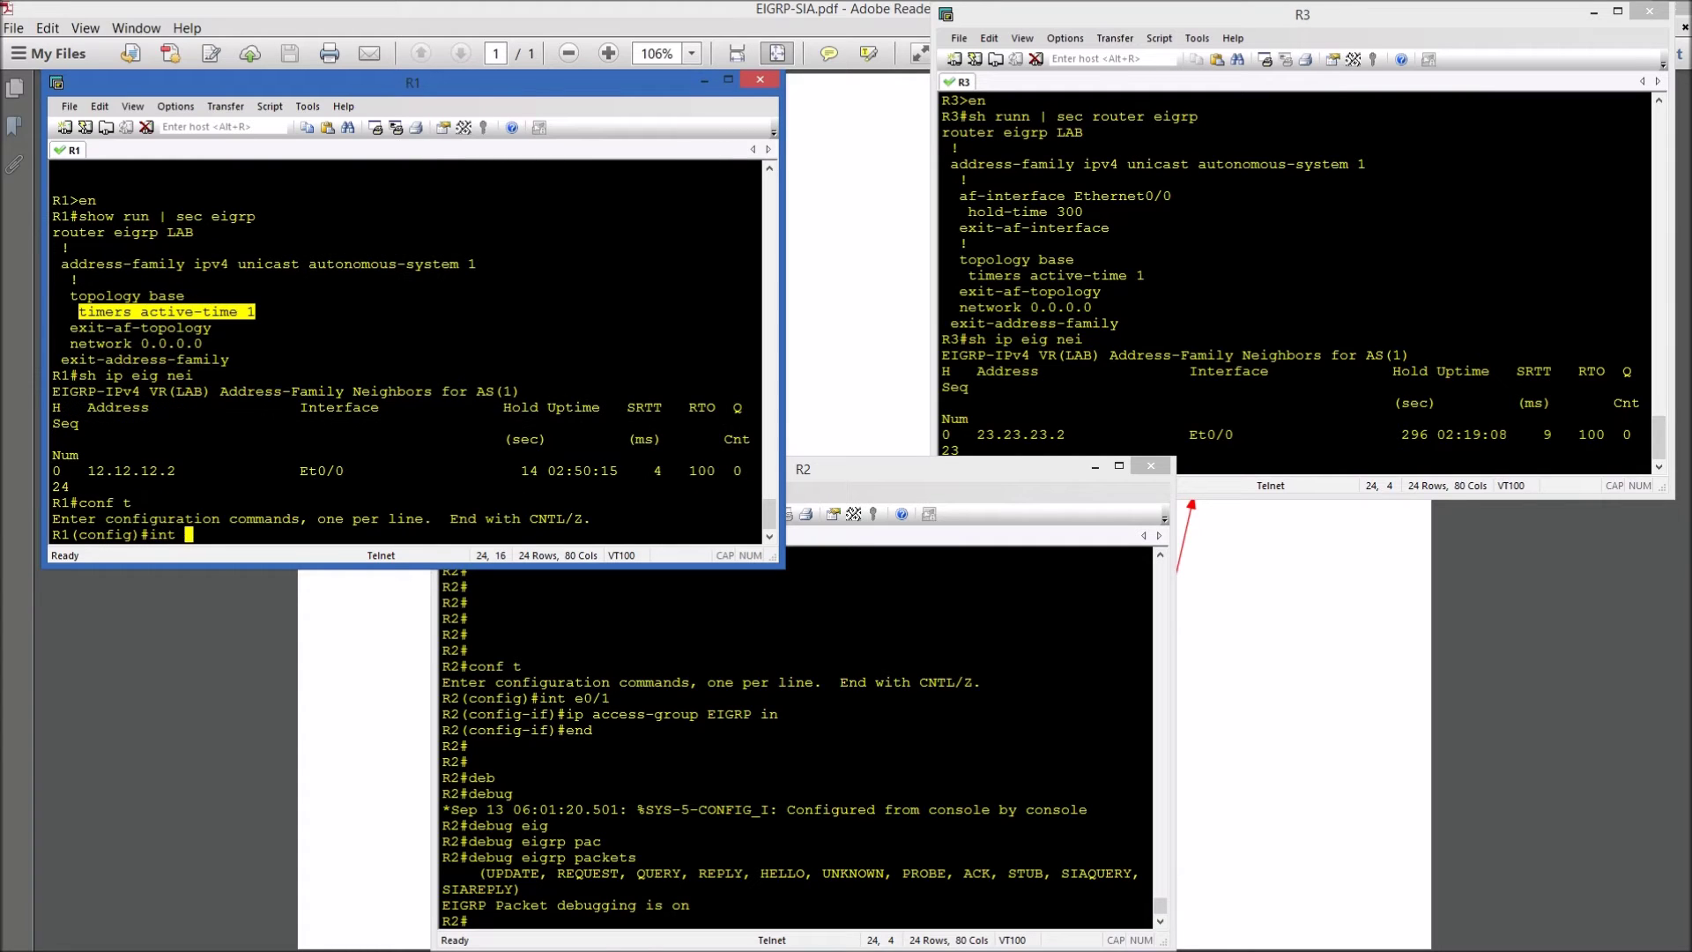
{"action": "key", "text": "Return"}
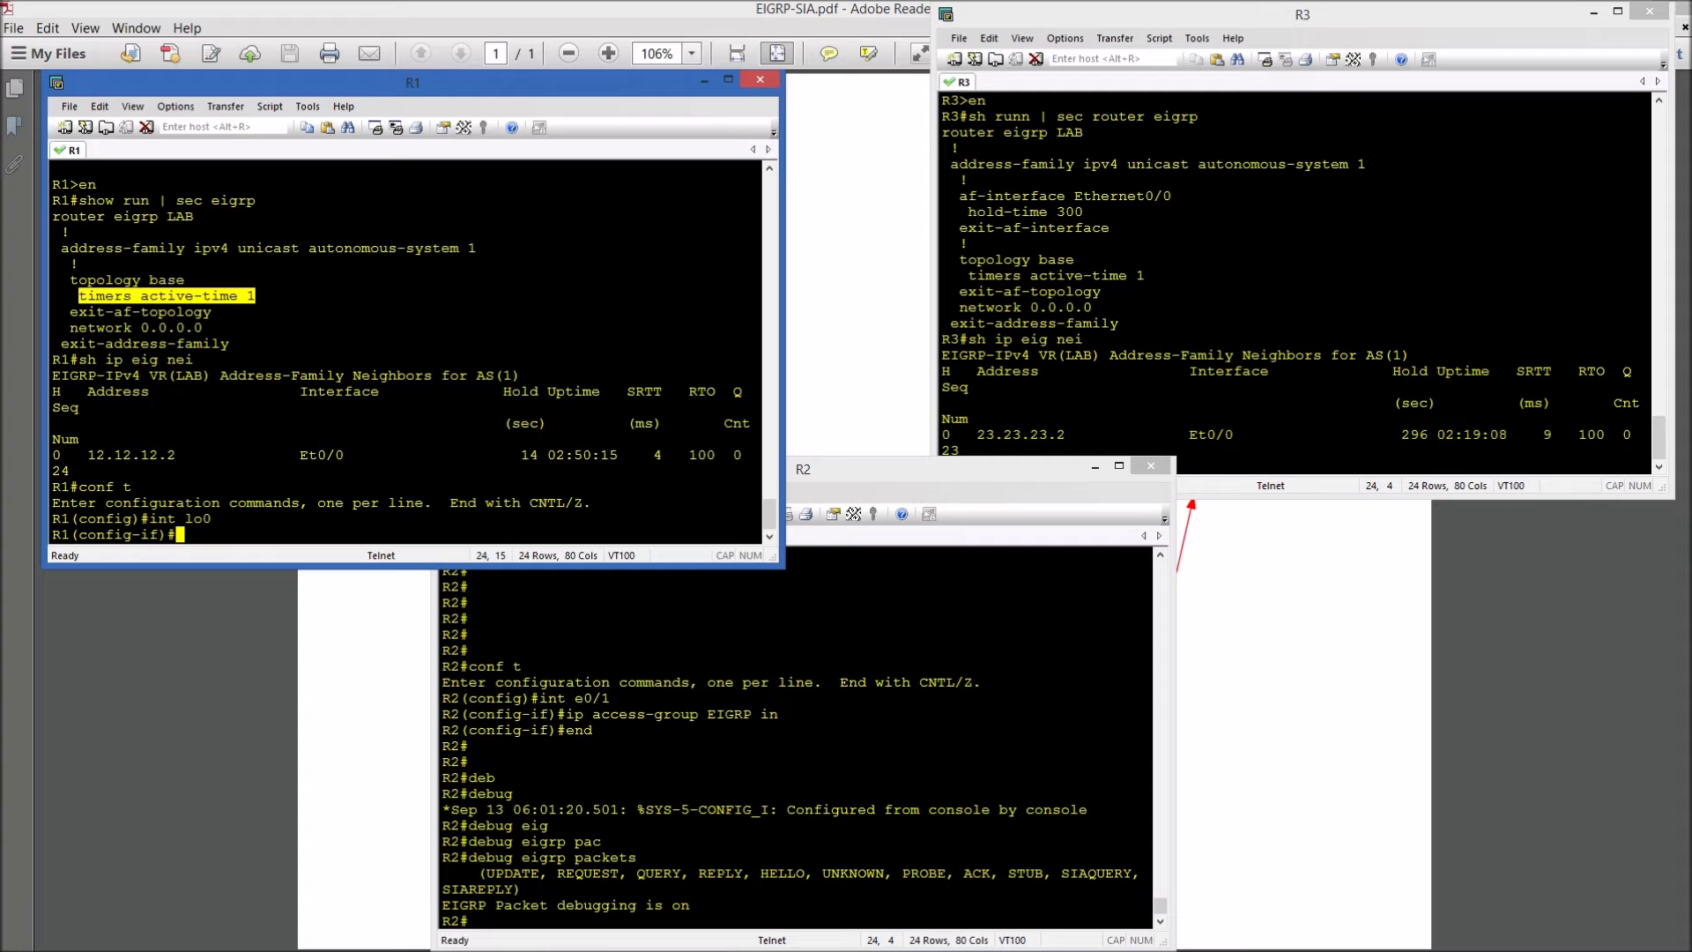
Configure 'logging console debugging' on R2 and exit configuration mode.
{"action": "key", "text": "alt+Tab"}
{"action": "type", "text": "conf t"}
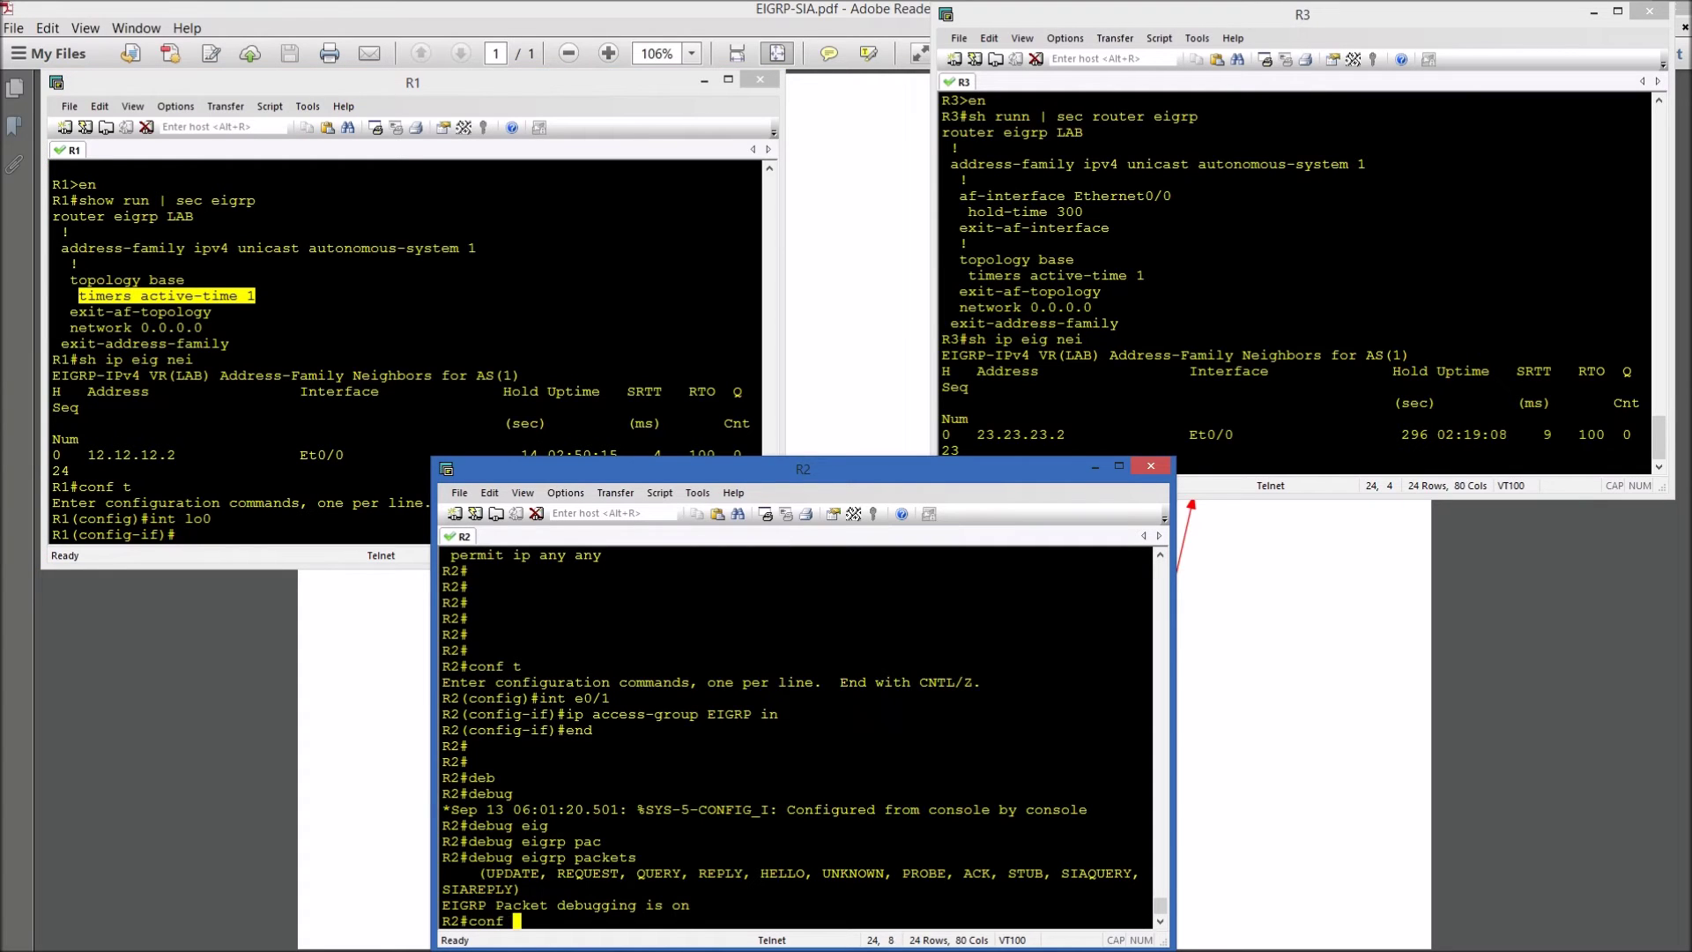
{"action": "key", "text": "Return"}
{"action": "type", "text": "logg"}
{"action": "key", "text": "Tab"}
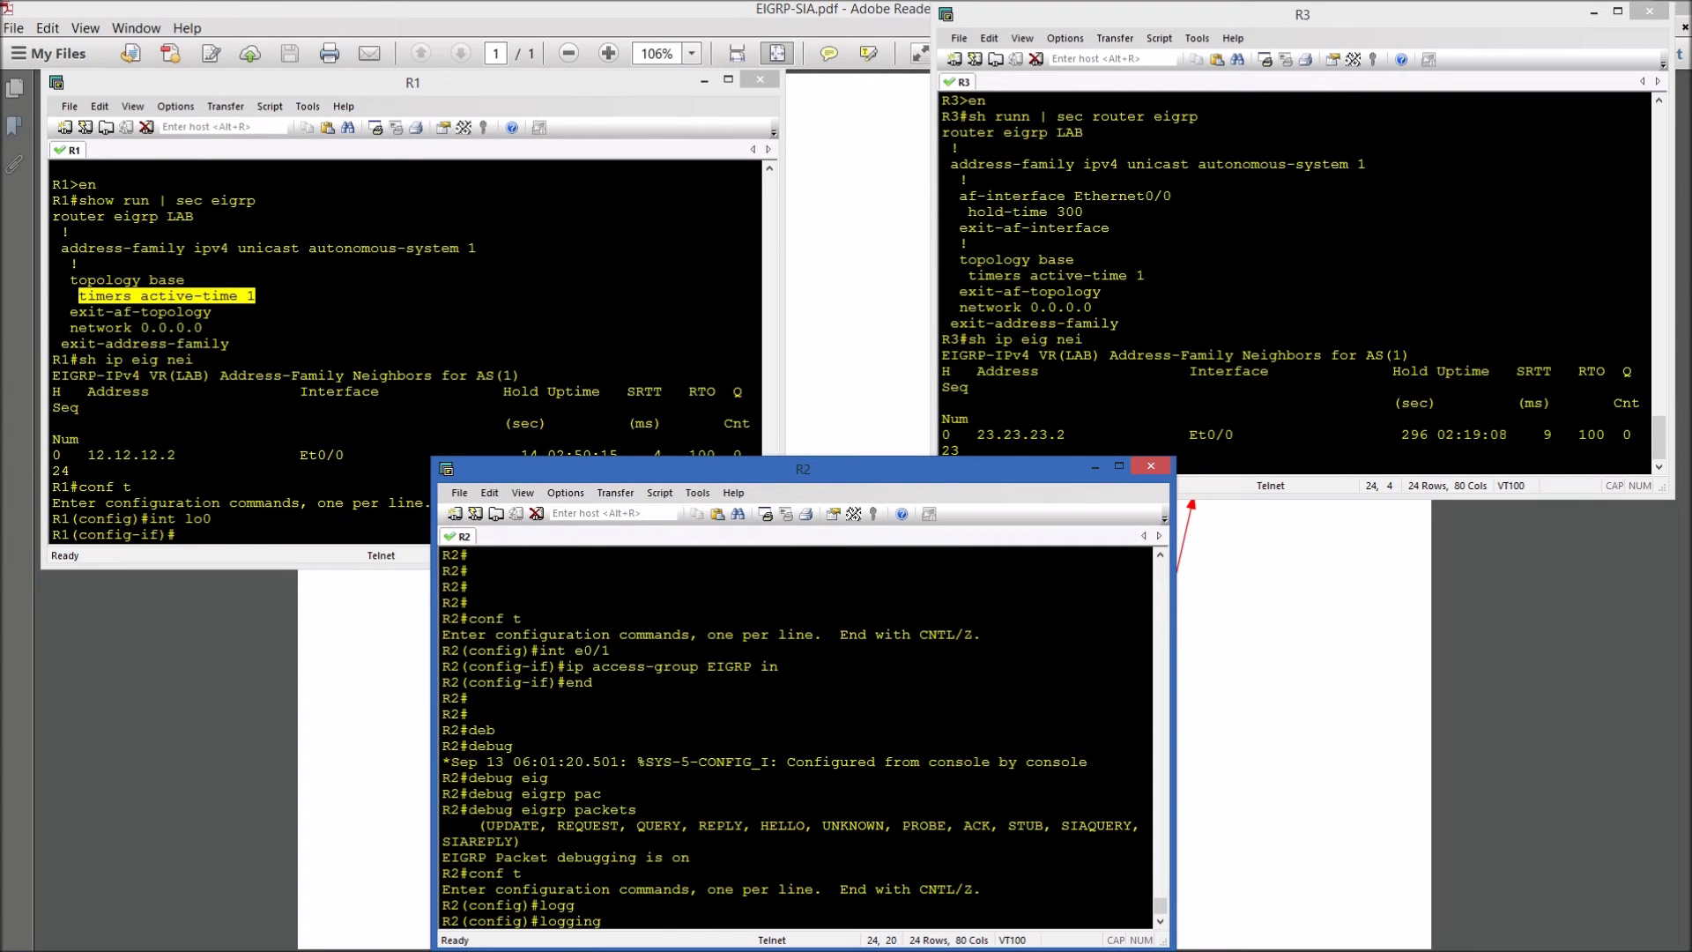
{"action": "type", "text": "con"}
{"action": "key", "text": "Tab"}
{"action": "type", "text": "de"}
{"action": "key", "text": "Tab"}
{"action": "key", "text": "Return"}
{"action": "type", "text": "end"}
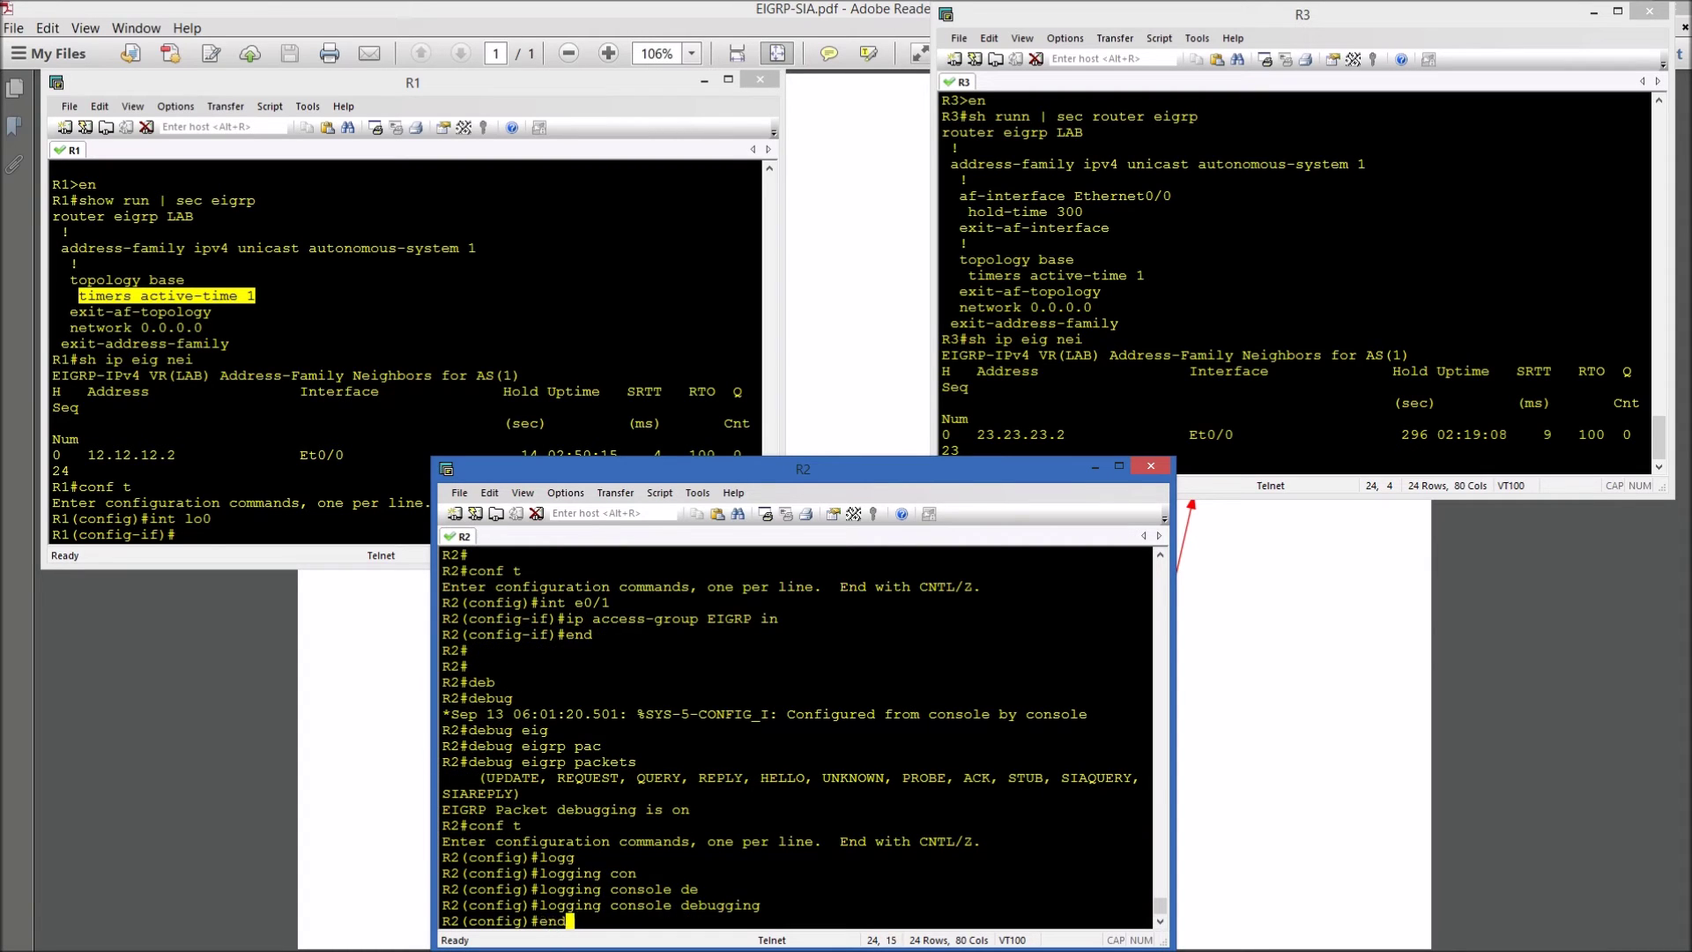
{"action": "key", "text": "Return"}
Check R1's Loopback0 config with 'do sh run int lo0', then shut the interface.
{"action": "left_click", "coordinate": [180, 534]}
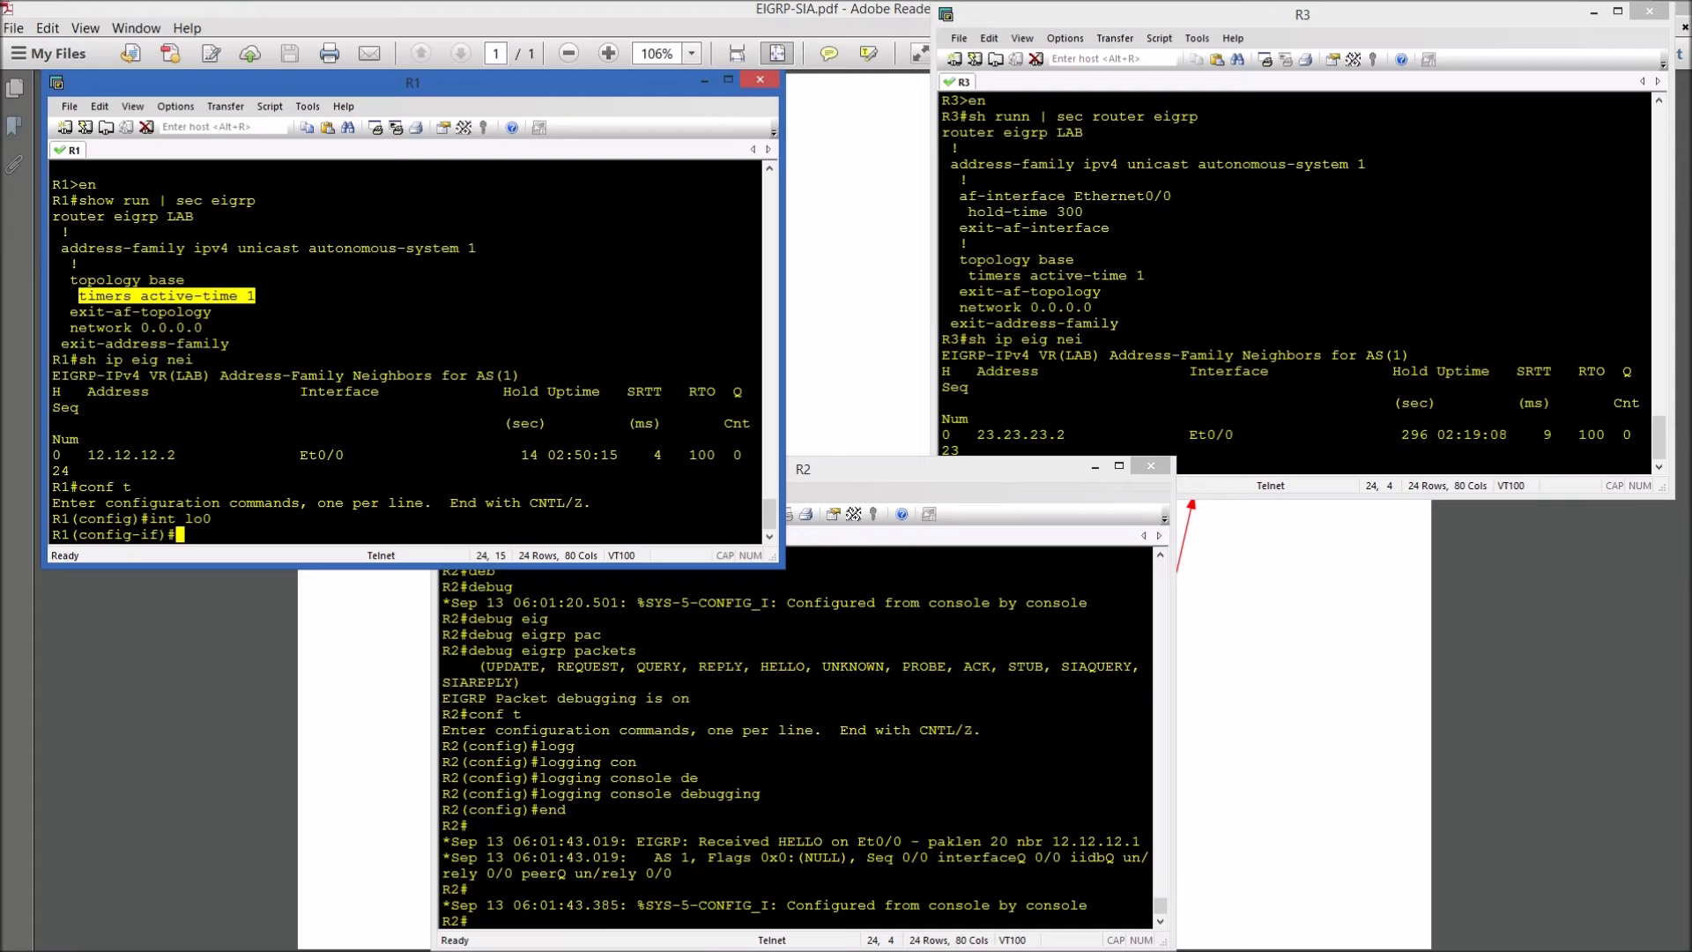
{"action": "type", "text": "shut"}
{"action": "key", "text": "BackSpace"}
{"action": "key", "text": "BackSpace"}
{"action": "key", "text": "BackSpace"}
{"action": "key", "text": "BackSpace"}
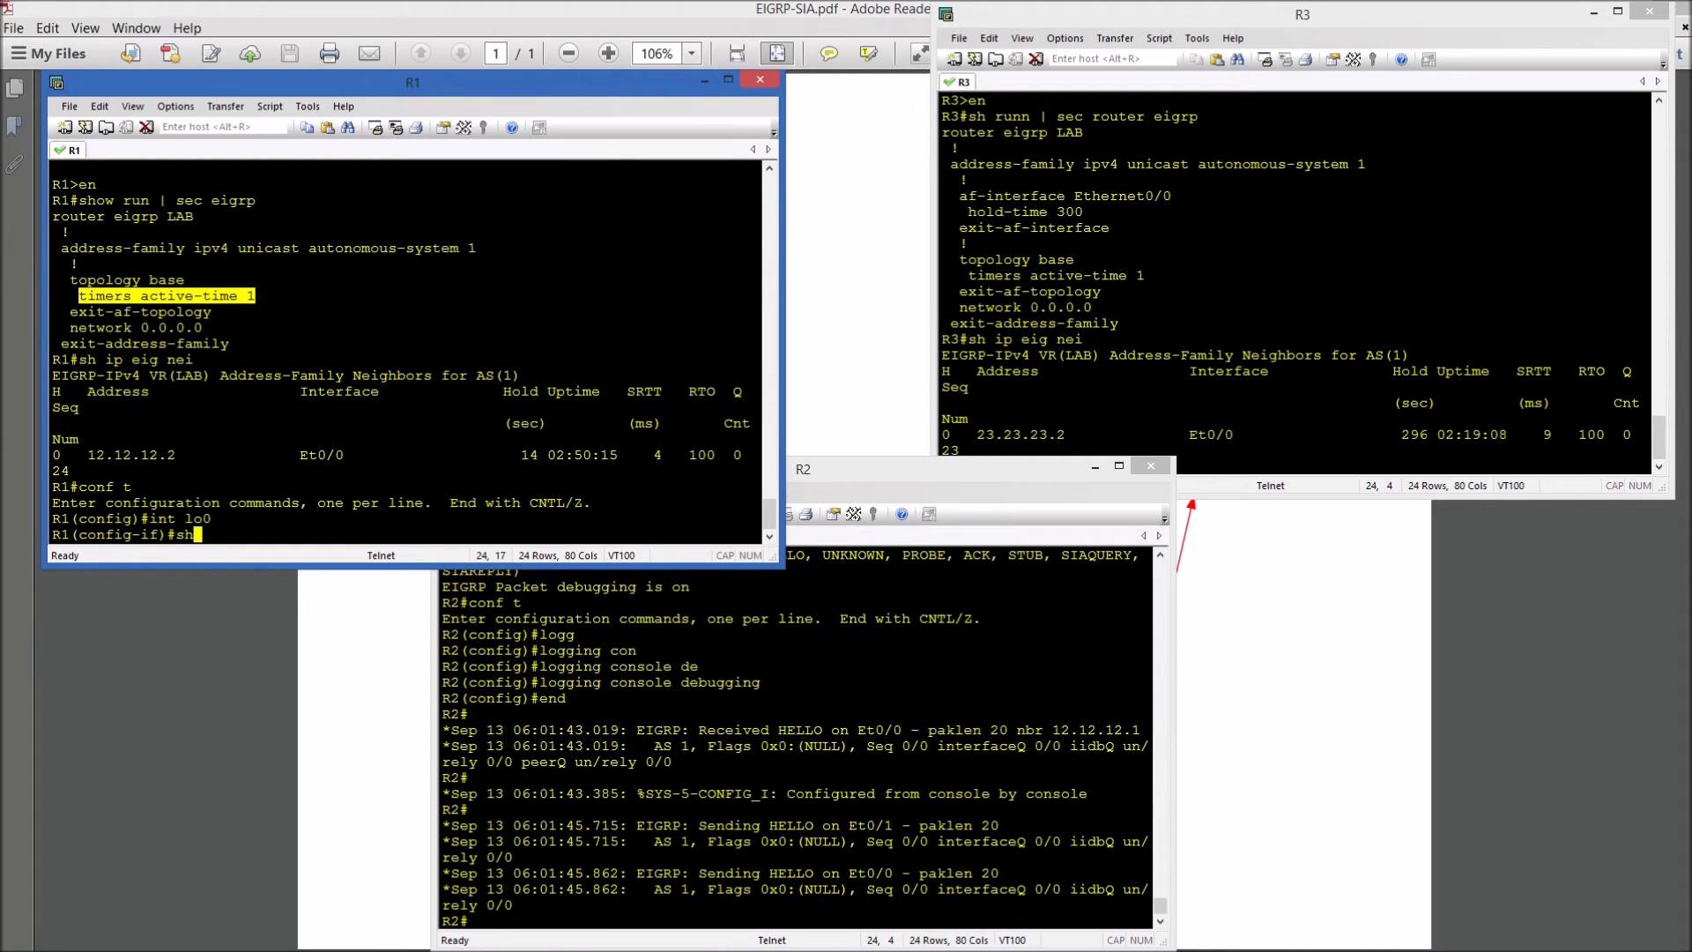
{"action": "key", "text": "Return"}
{"action": "key", "text": "Return"}
{"action": "key", "text": "Return"}
{"action": "type", "text": "do sh run int l"}
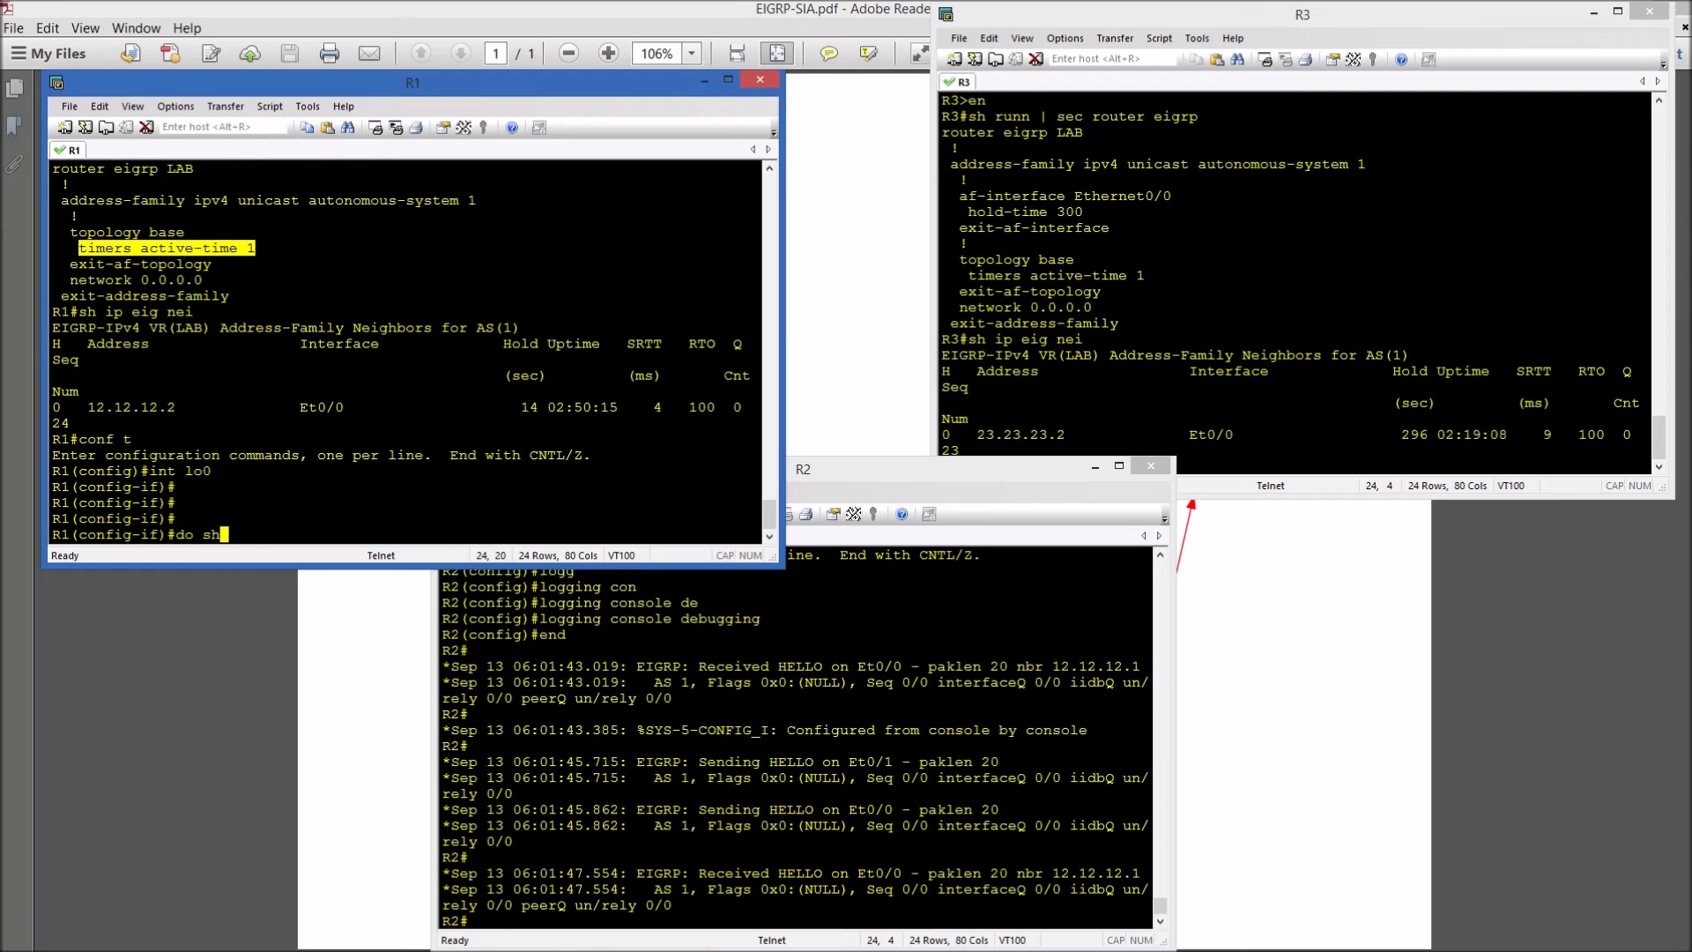
{"action": "type", "text": "o0"}
{"action": "key", "text": "Return"}
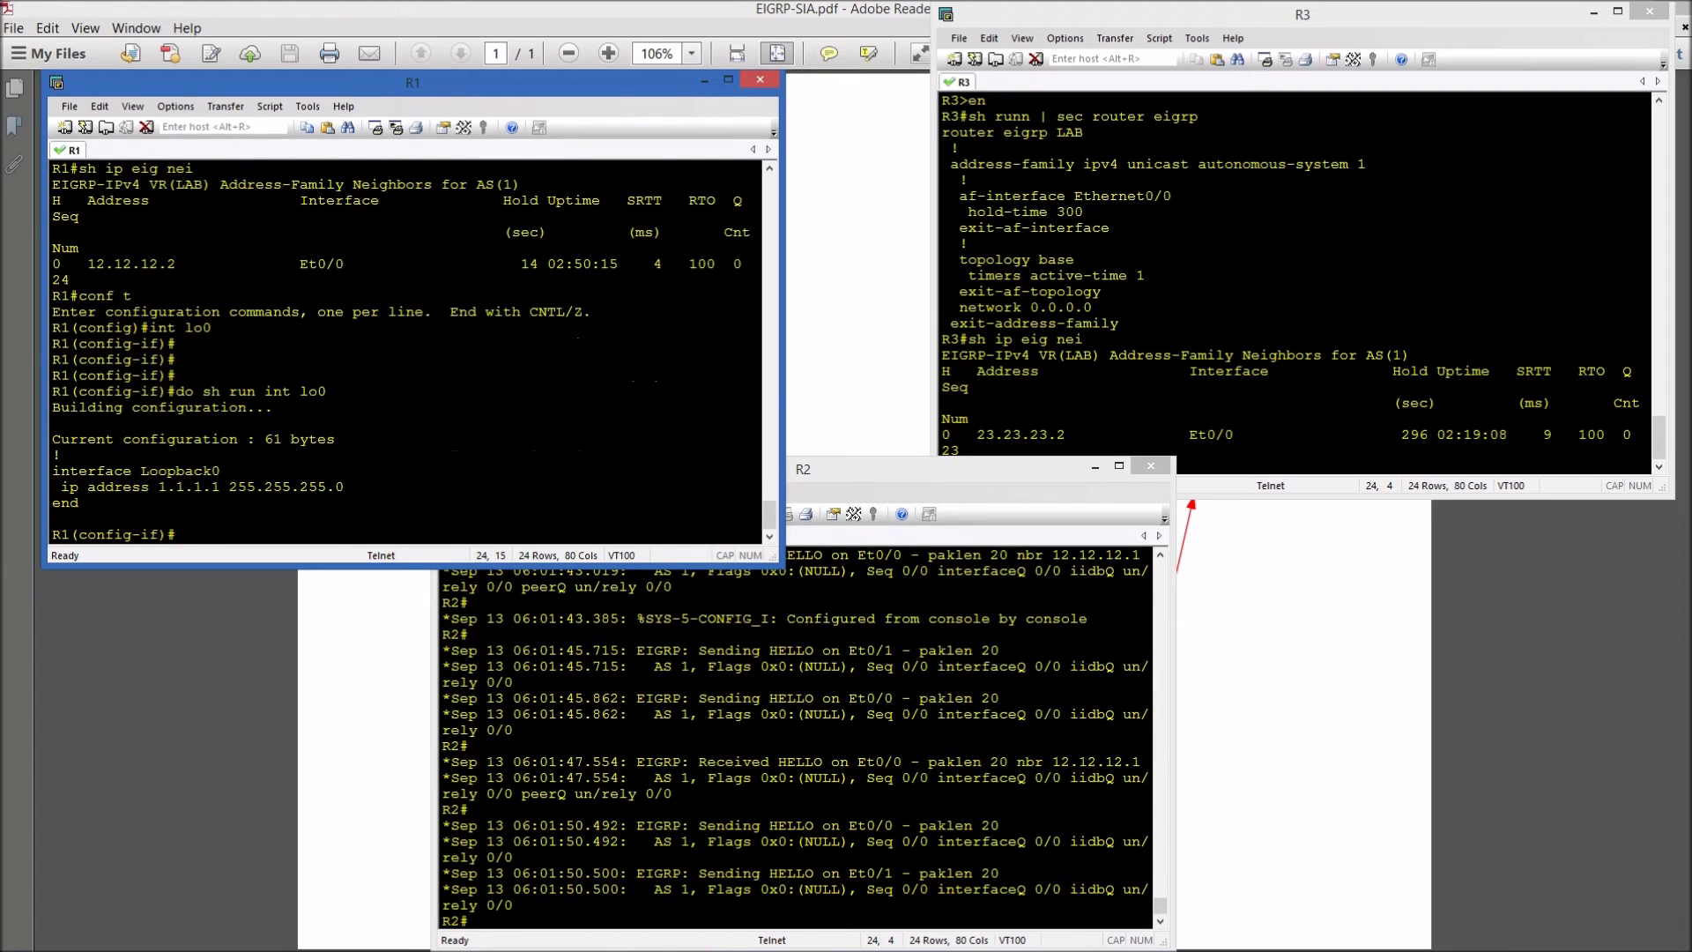
{"action": "key", "text": "Return"}
{"action": "key", "text": "Return"}
{"action": "type", "text": "s"}
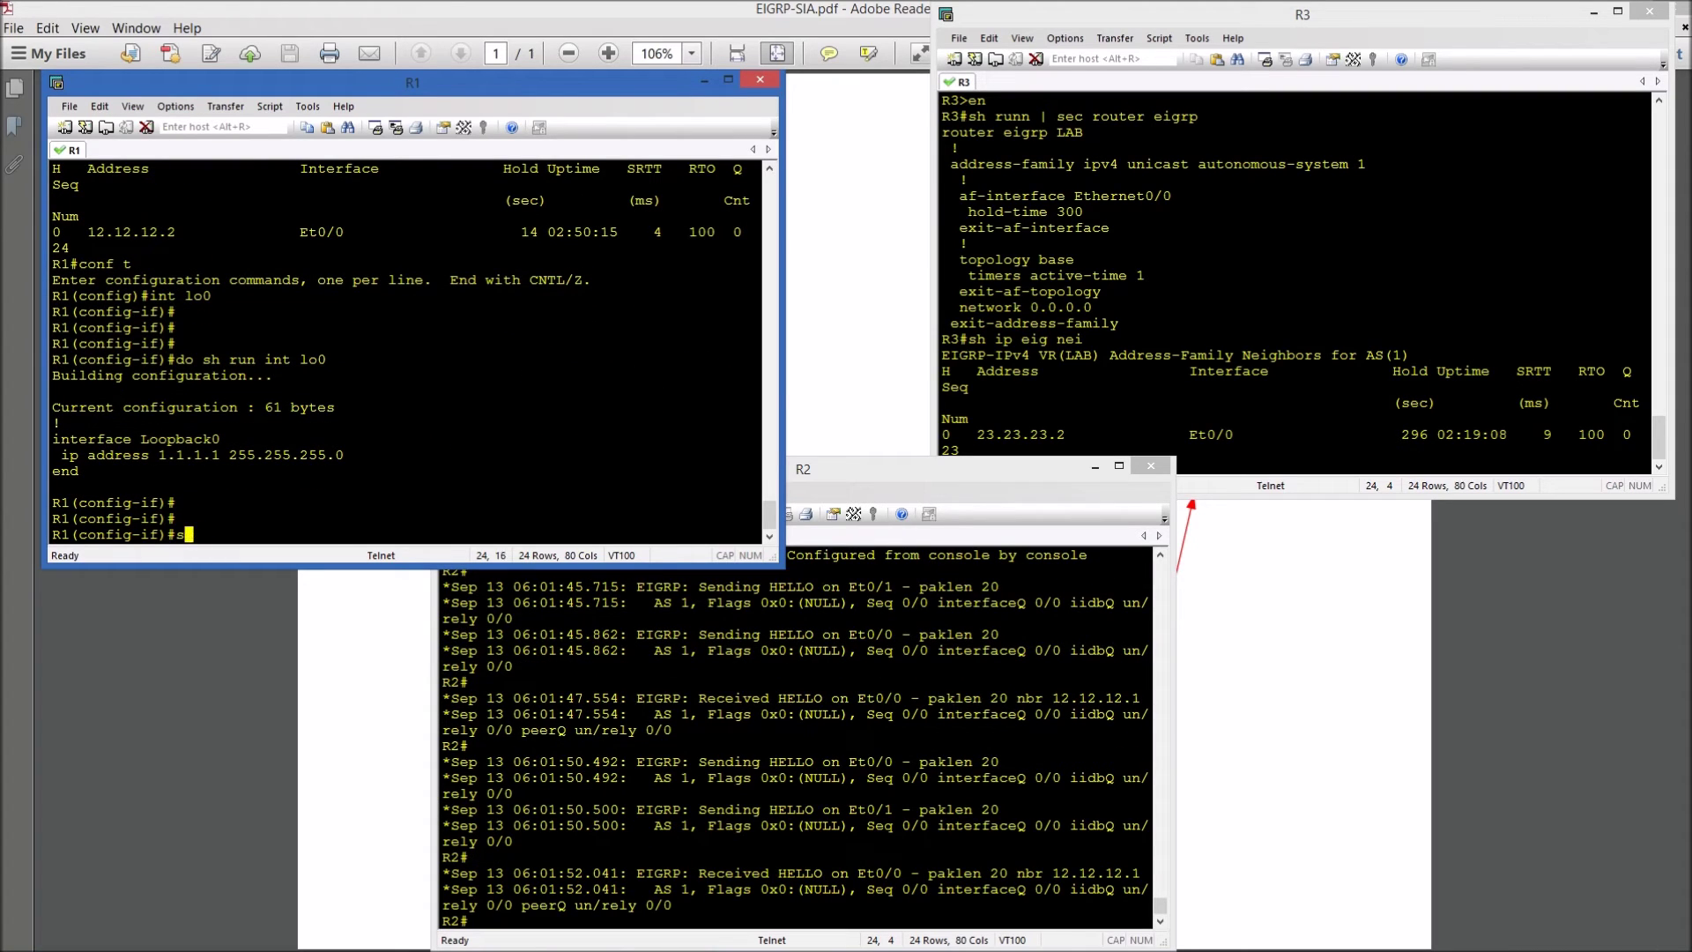
{"action": "type", "text": "hut"}
{"action": "key", "text": "Return"}
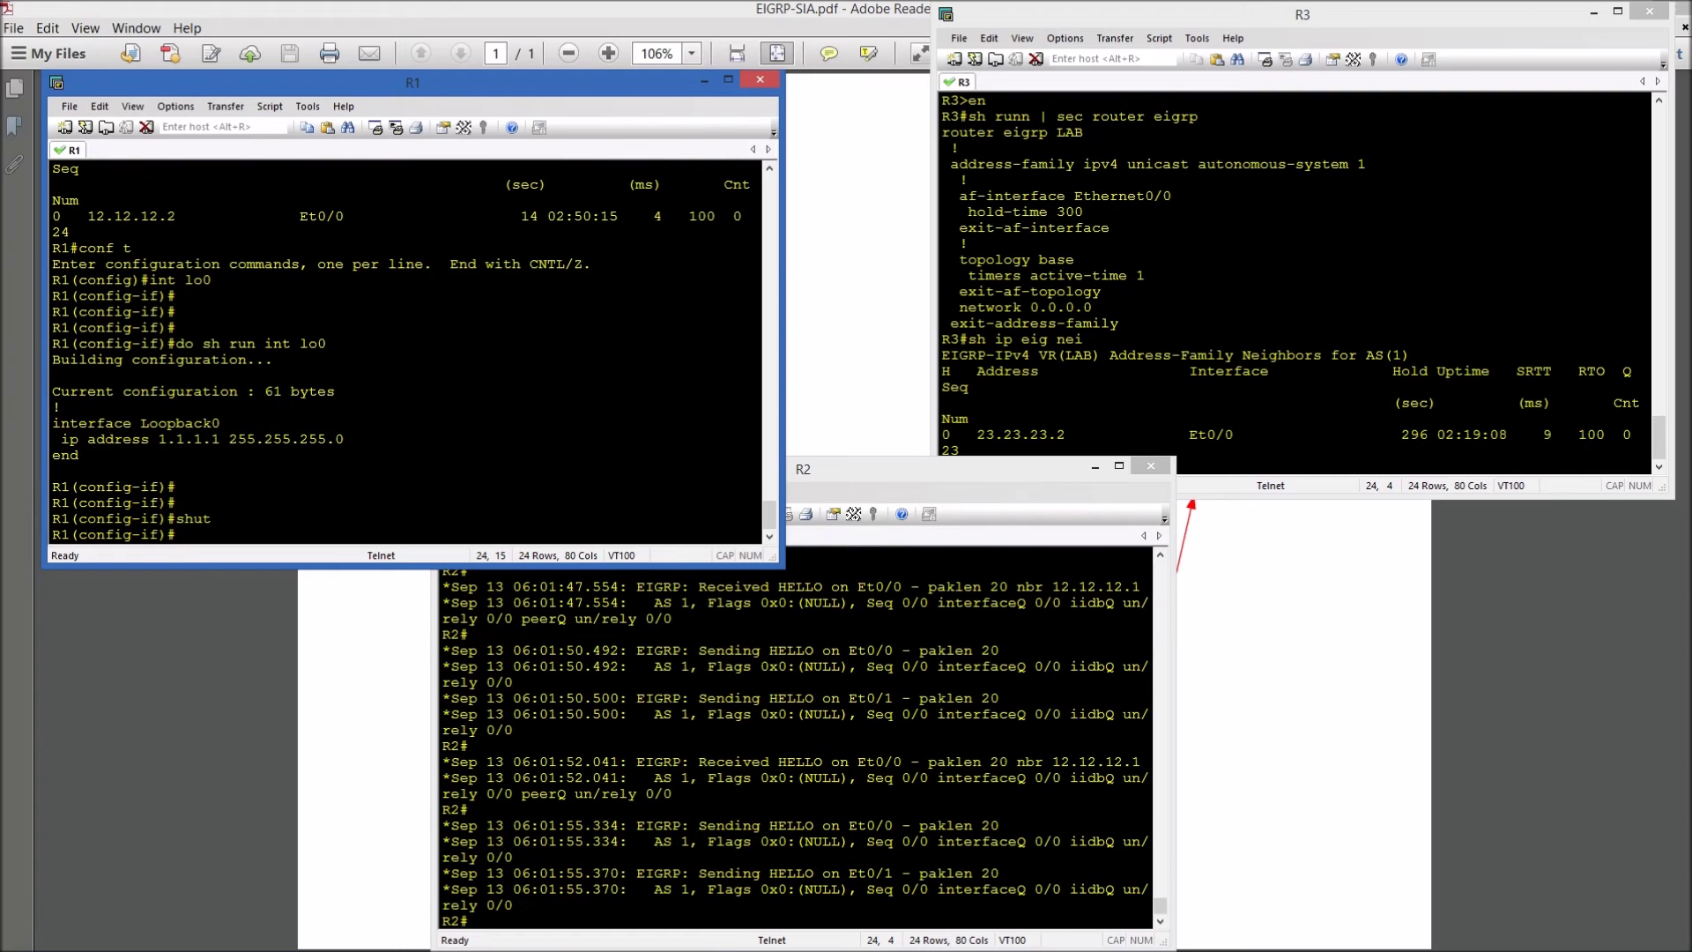
Watch R2's QUERY debug output toward 23.23.23.3, then disable all debugging with 'u all'.
{"action": "left_click", "coordinate": [473, 920]}
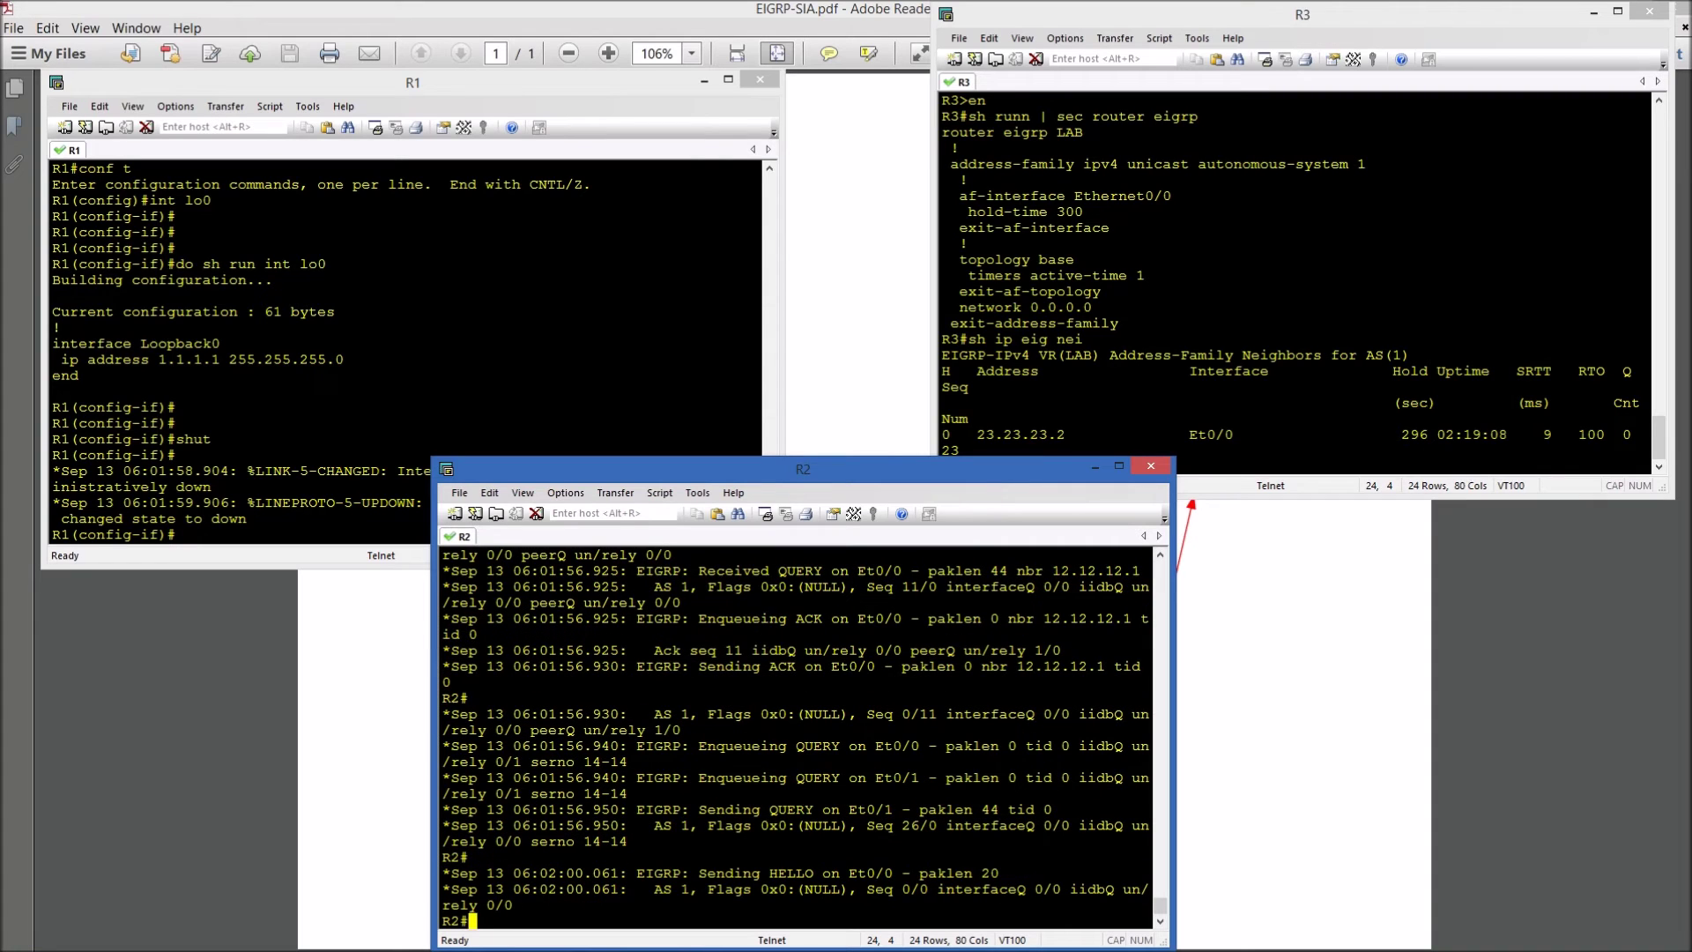
{"action": "key", "text": "Return"}
{"action": "key", "text": "Return"}
{"action": "key", "text": "Return"}
{"action": "key", "text": "Return"}
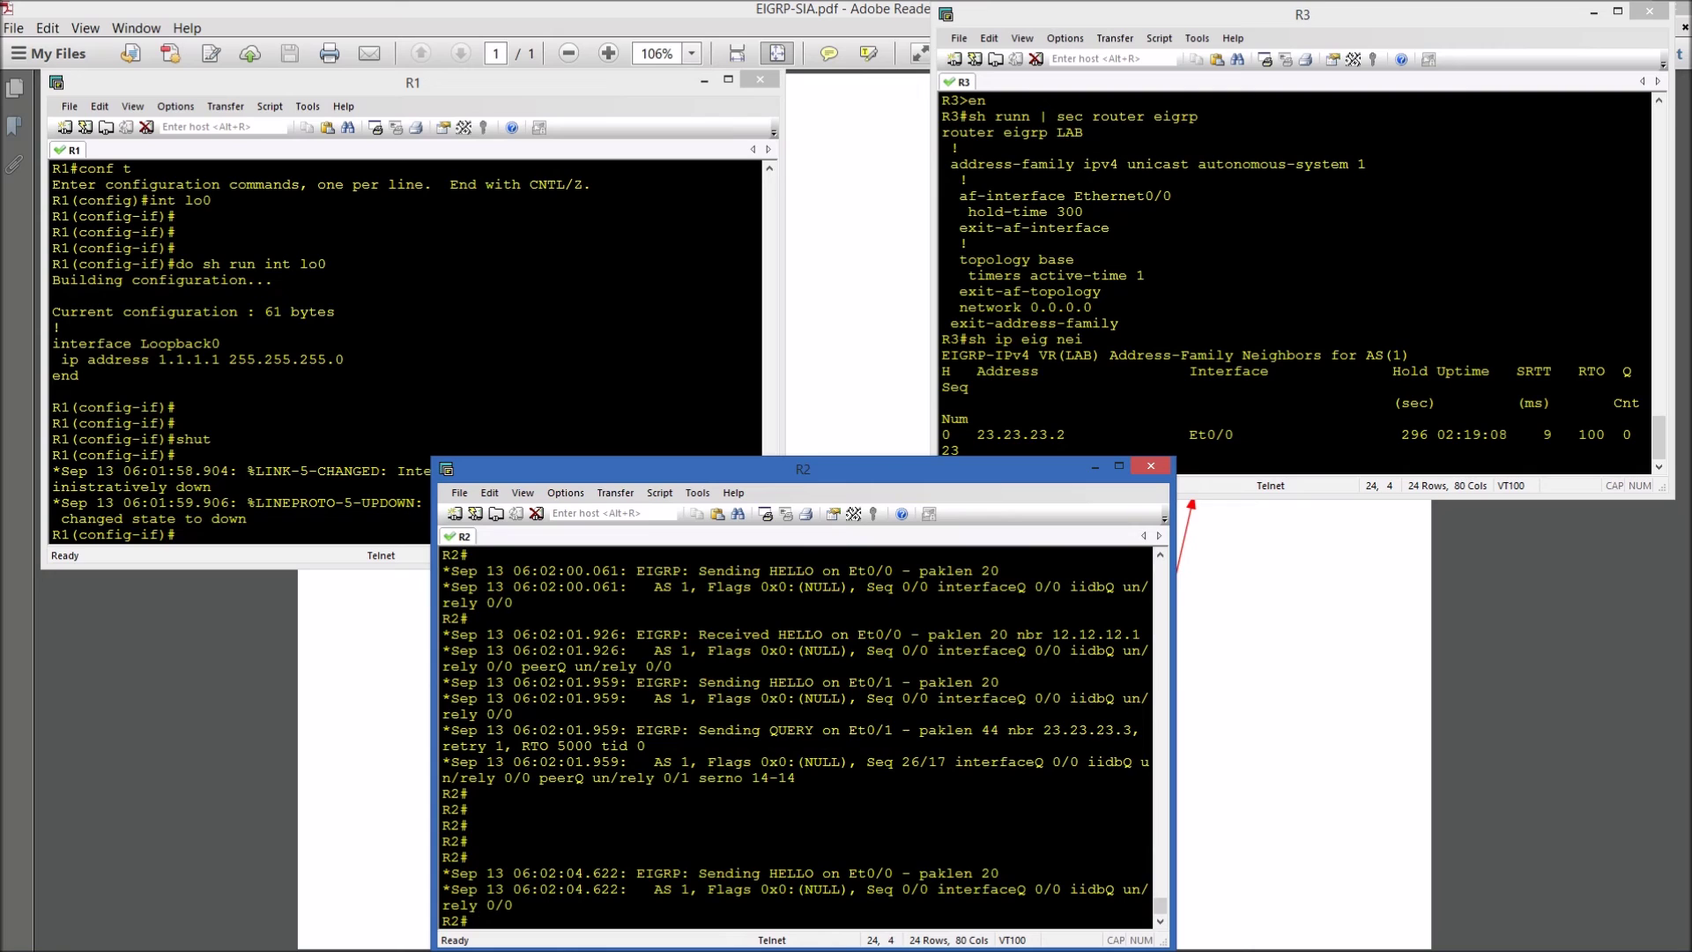
{"action": "key", "text": "Return"}
{"action": "key", "text": "Return"}
{"action": "type", "text": "u all"}
{"action": "key", "text": "Return"}
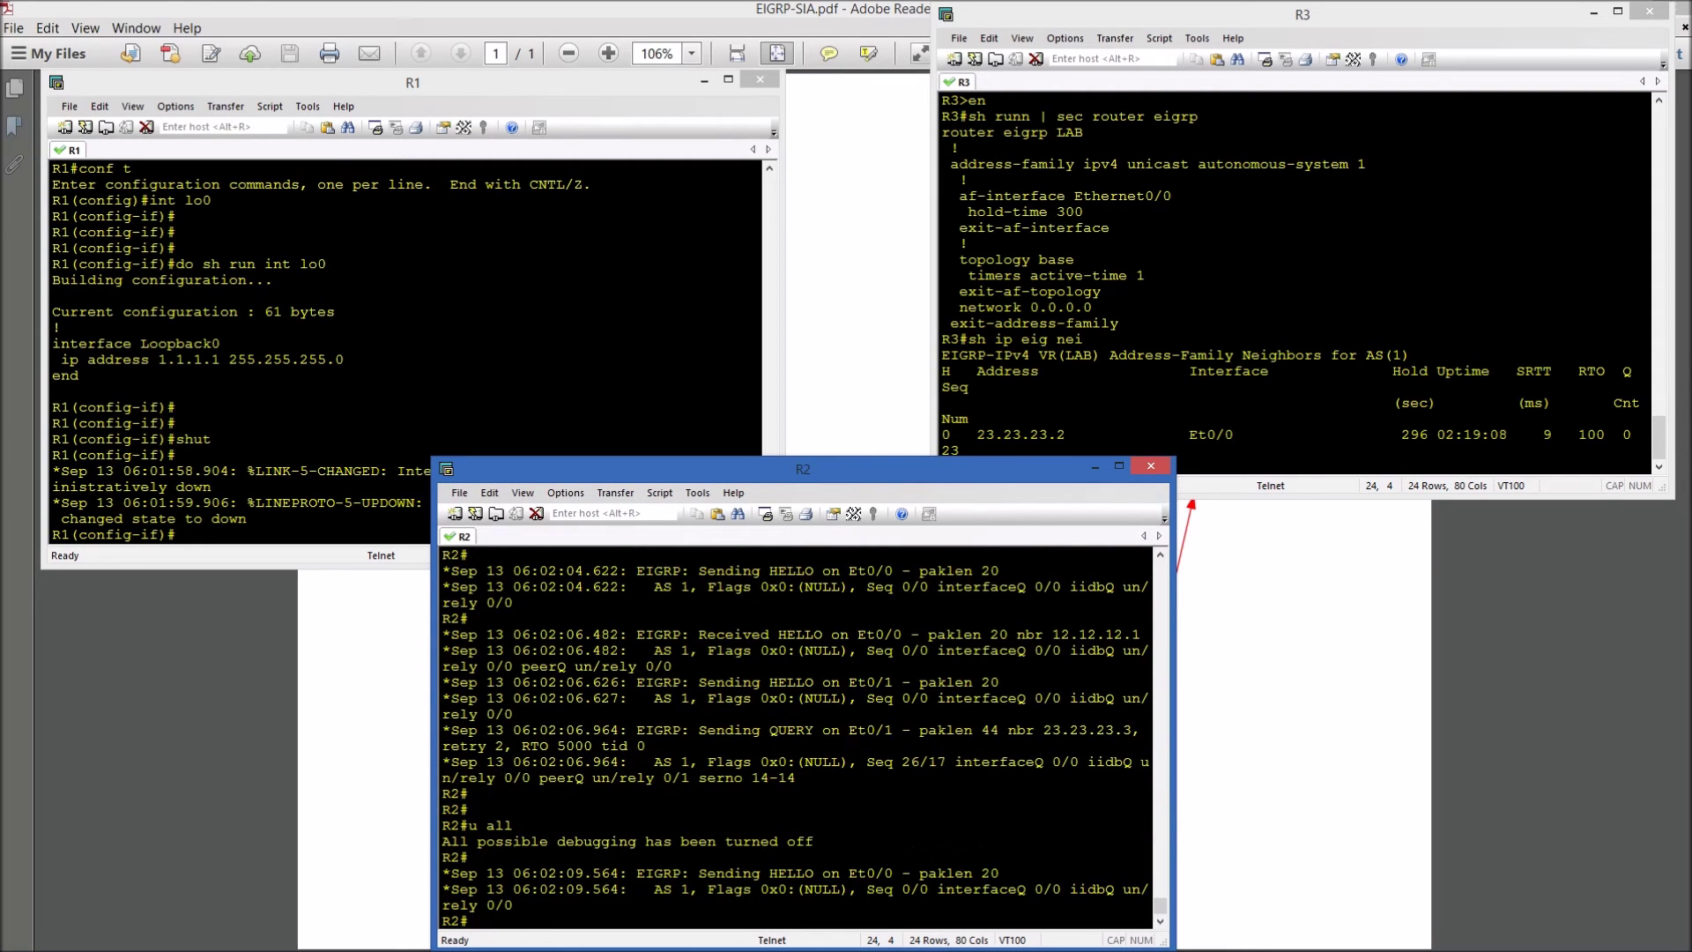
{"action": "key", "text": "Return"}
{"action": "key", "text": "Return"}
{"action": "key", "text": "Return"}
{"action": "key", "text": "Return"}
{"action": "key", "text": "Return"}
{"action": "key", "text": "Return"}
{"action": "key", "text": "Return"}
{"action": "key", "text": "Return"}
{"action": "key", "text": "Return"}
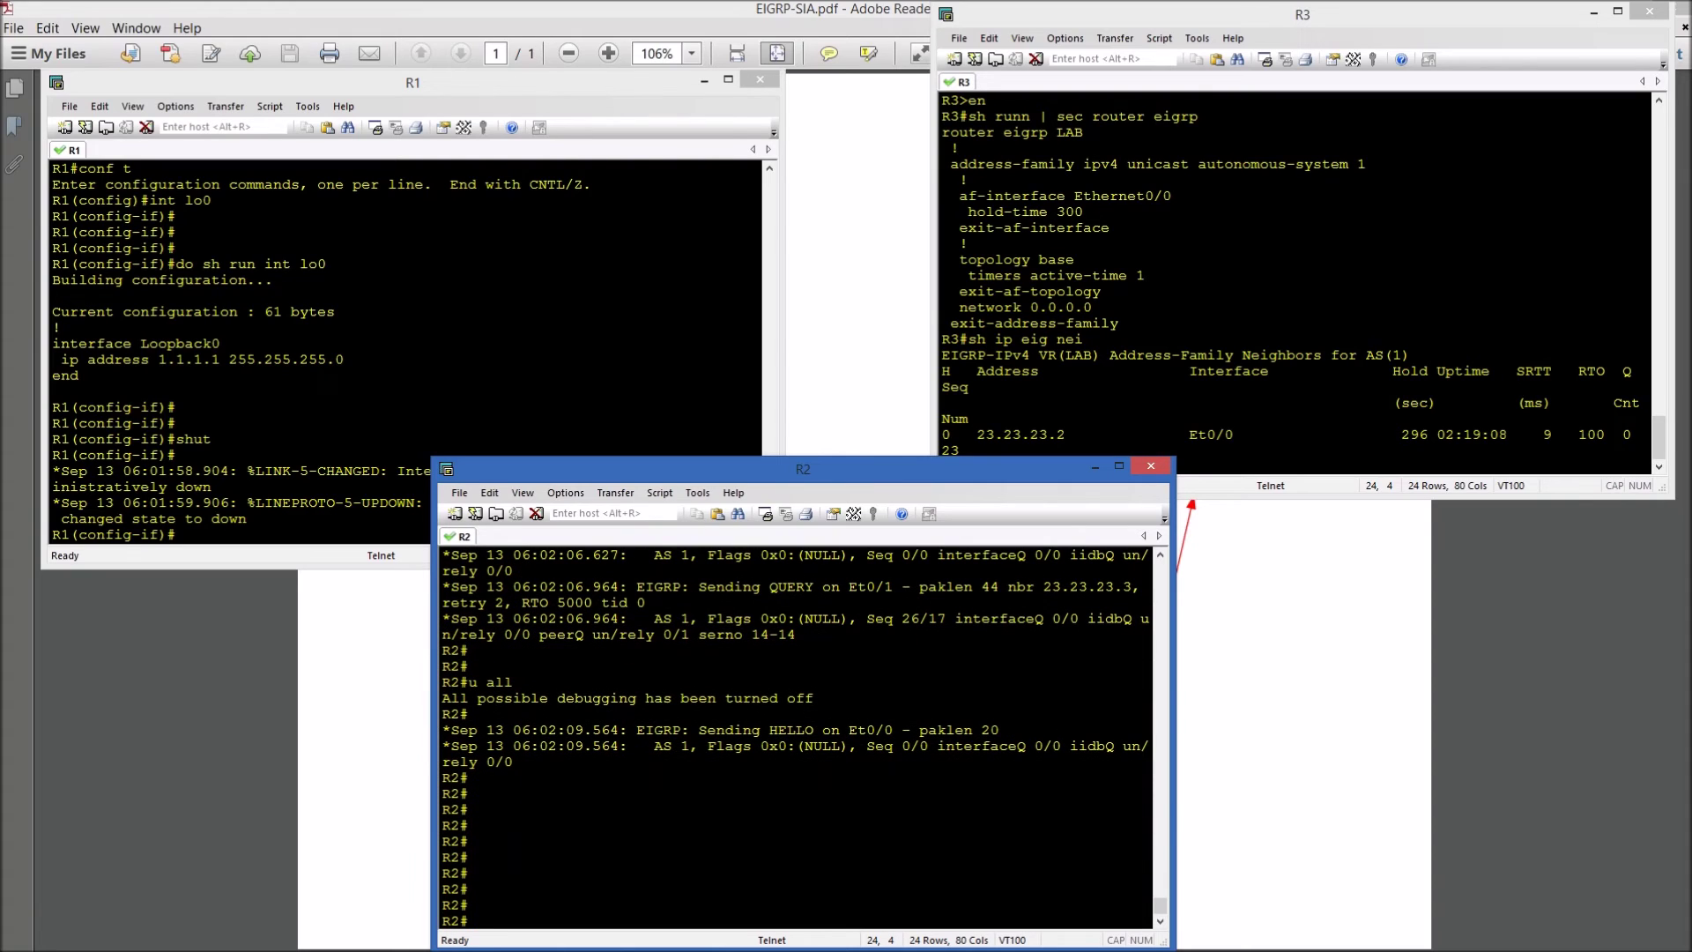
{"action": "key", "text": "alt+Tab"}
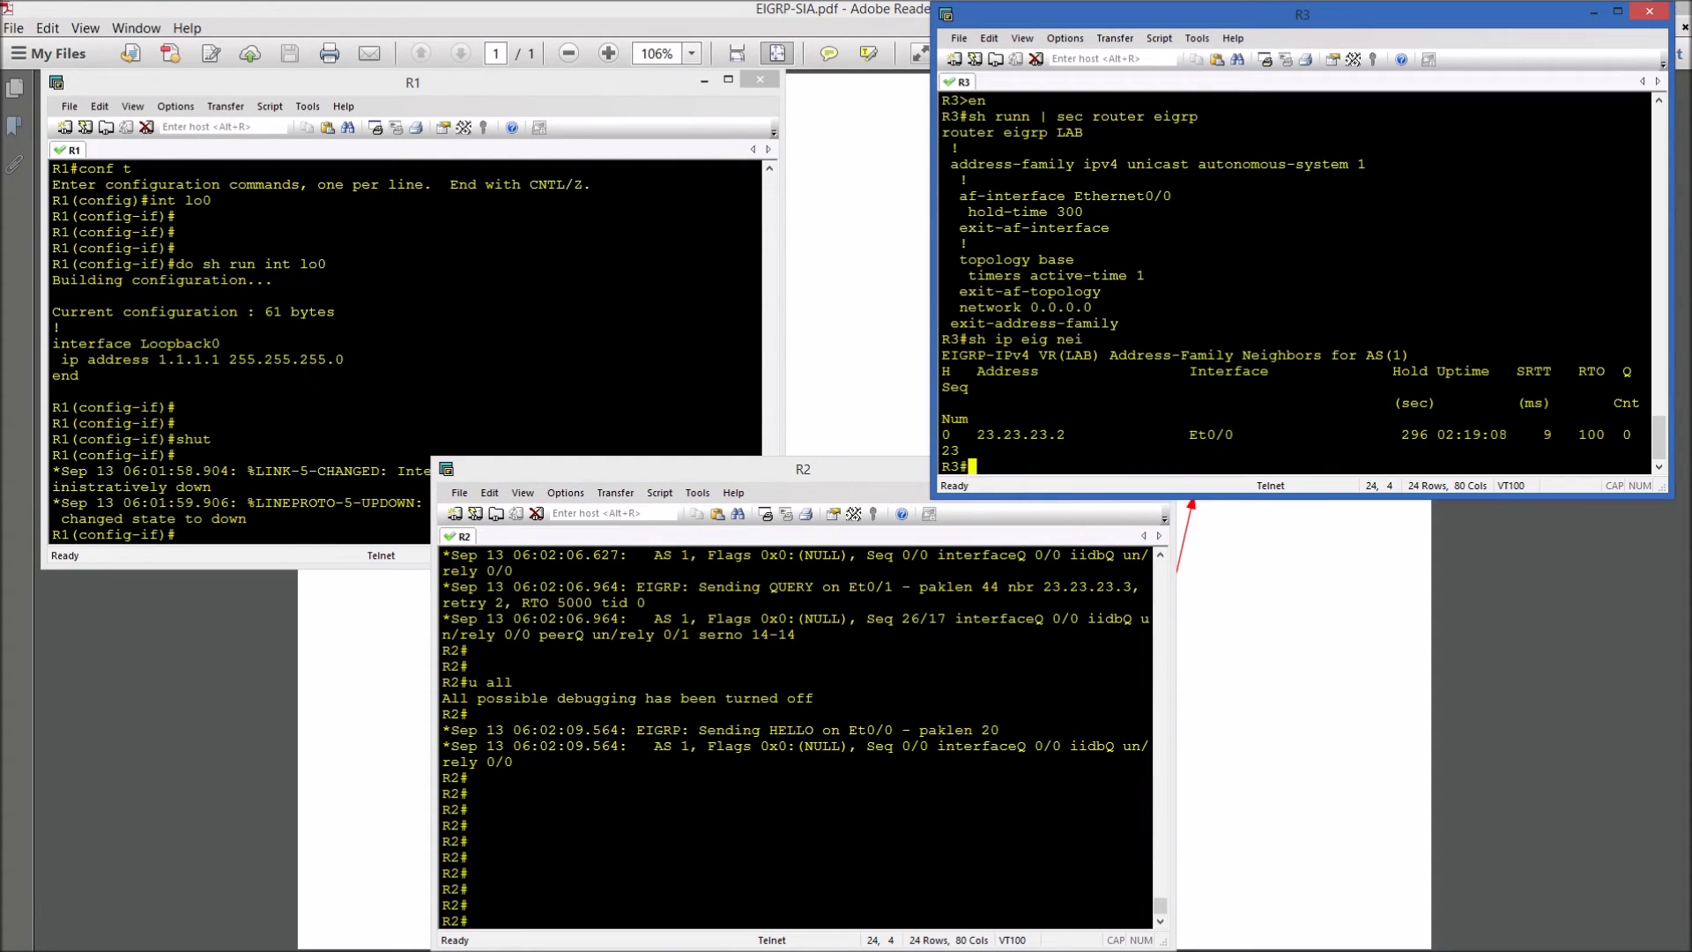
Display R2's active EIGRP topology and highlight the active 1.1.1.0/24 entry.
{"action": "scroll", "coordinate": [1303, 284], "scroll_direction": "up", "scroll_amount": 1}
{"action": "scroll", "coordinate": [1303, 284], "scroll_direction": "up", "scroll_amount": 2}
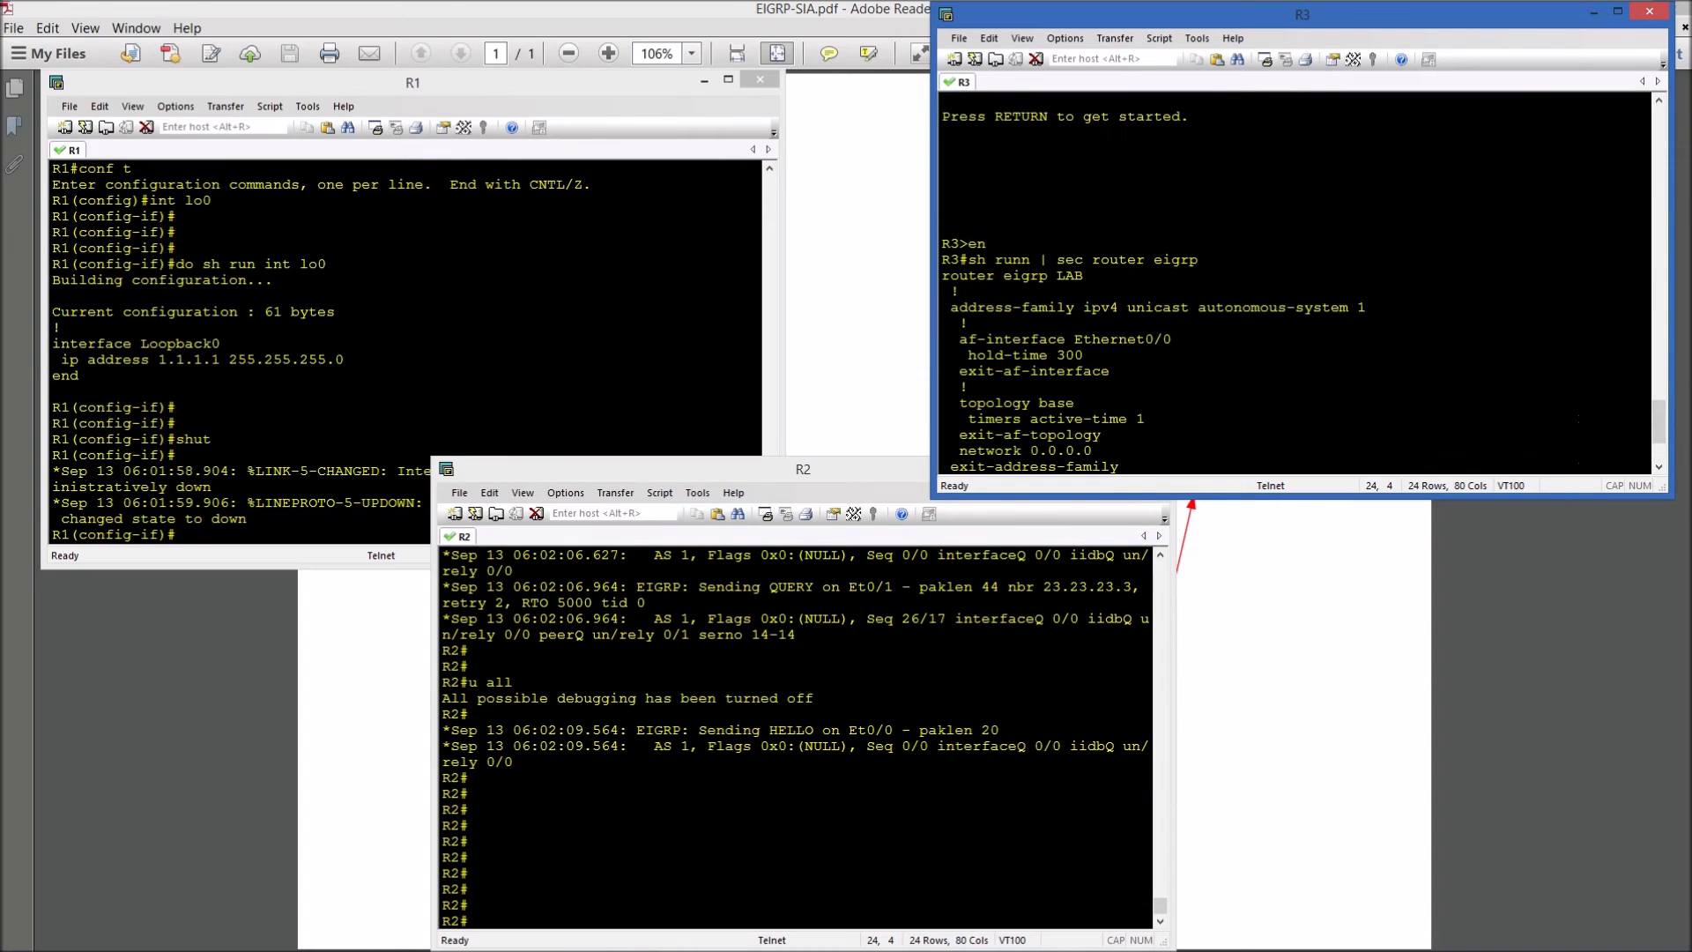
{"action": "key", "text": "alt+Tab"}
{"action": "type", "text": "sh ip ei"}
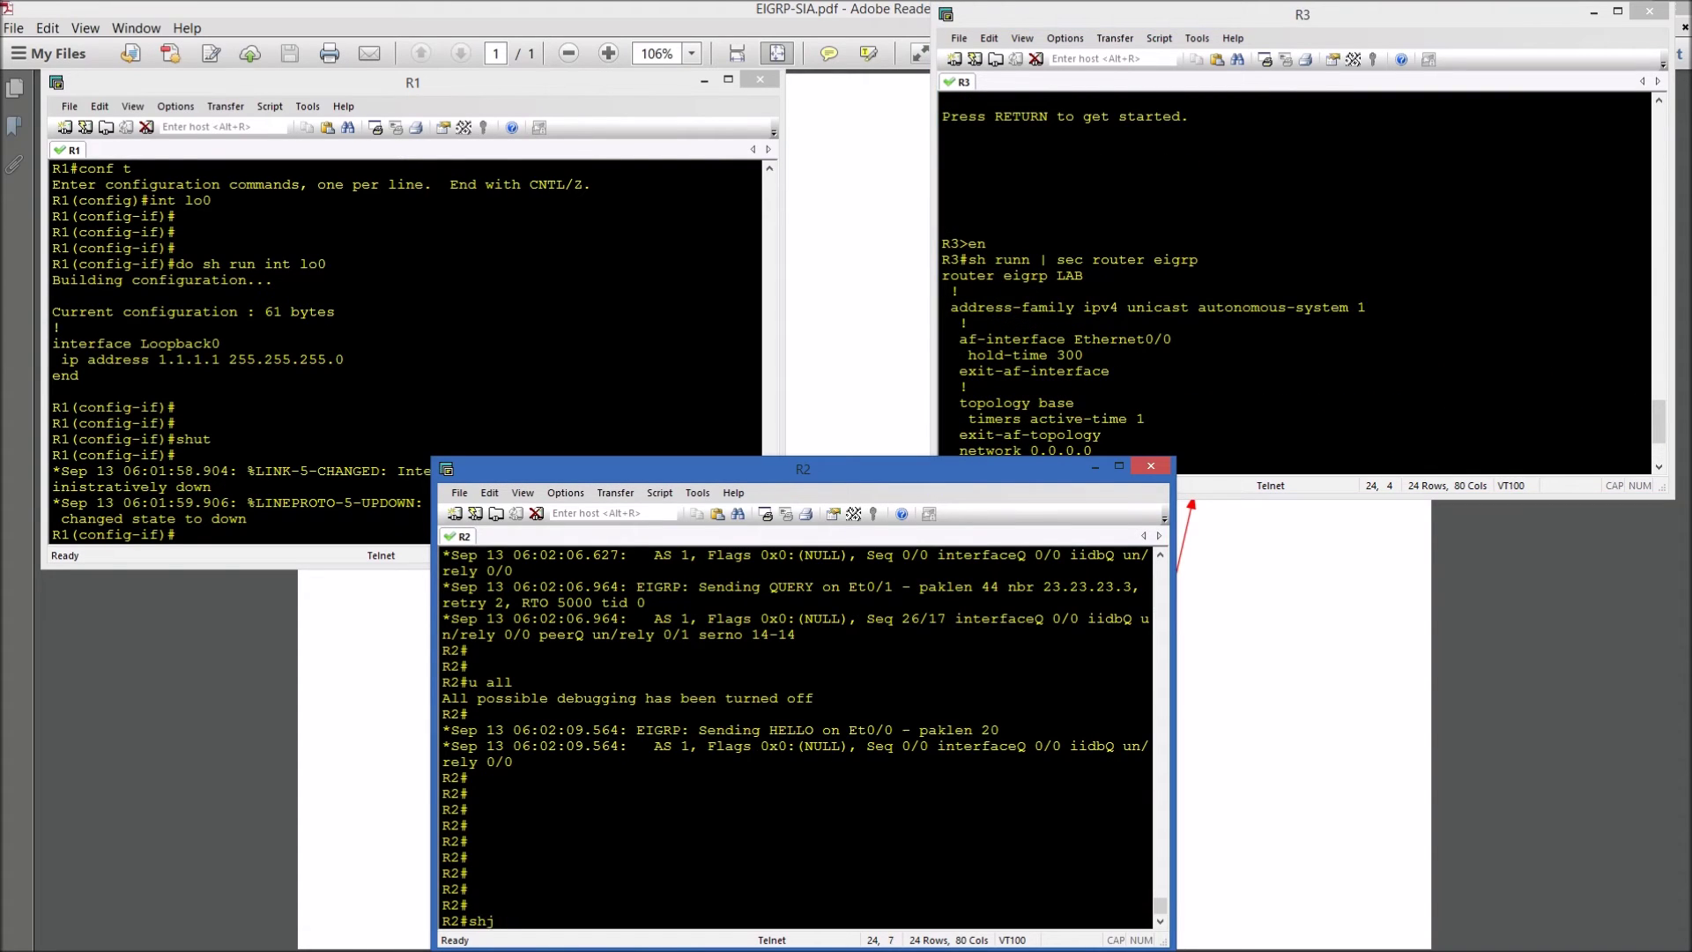
{"action": "type", "text": "g to"}
{"action": "key", "text": "Tab"}
{"action": "type", "text": "ac"}
{"action": "key", "text": "Tab"}
{"action": "key", "text": "Return"}
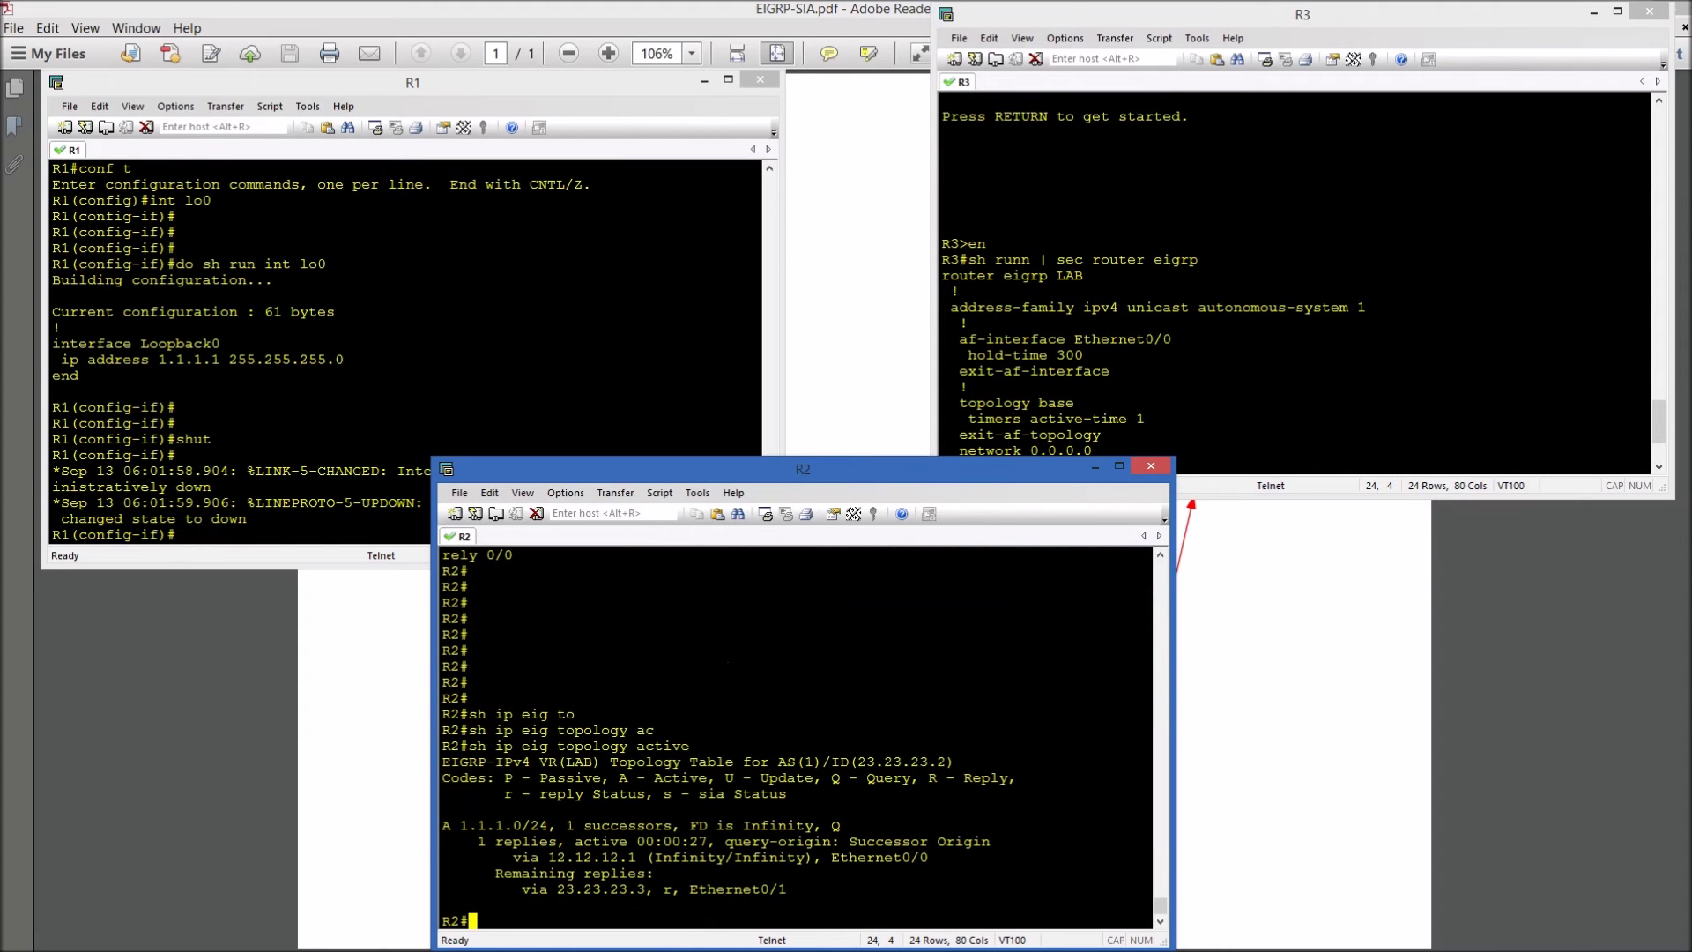
{"action": "left_click_drag", "start_coordinate": [443, 825], "coordinate": [786, 889]}
Rerun 'show ip eigrp topology active' on R2 to compare with the previous output.
{"action": "key", "text": "alt+Tab"}
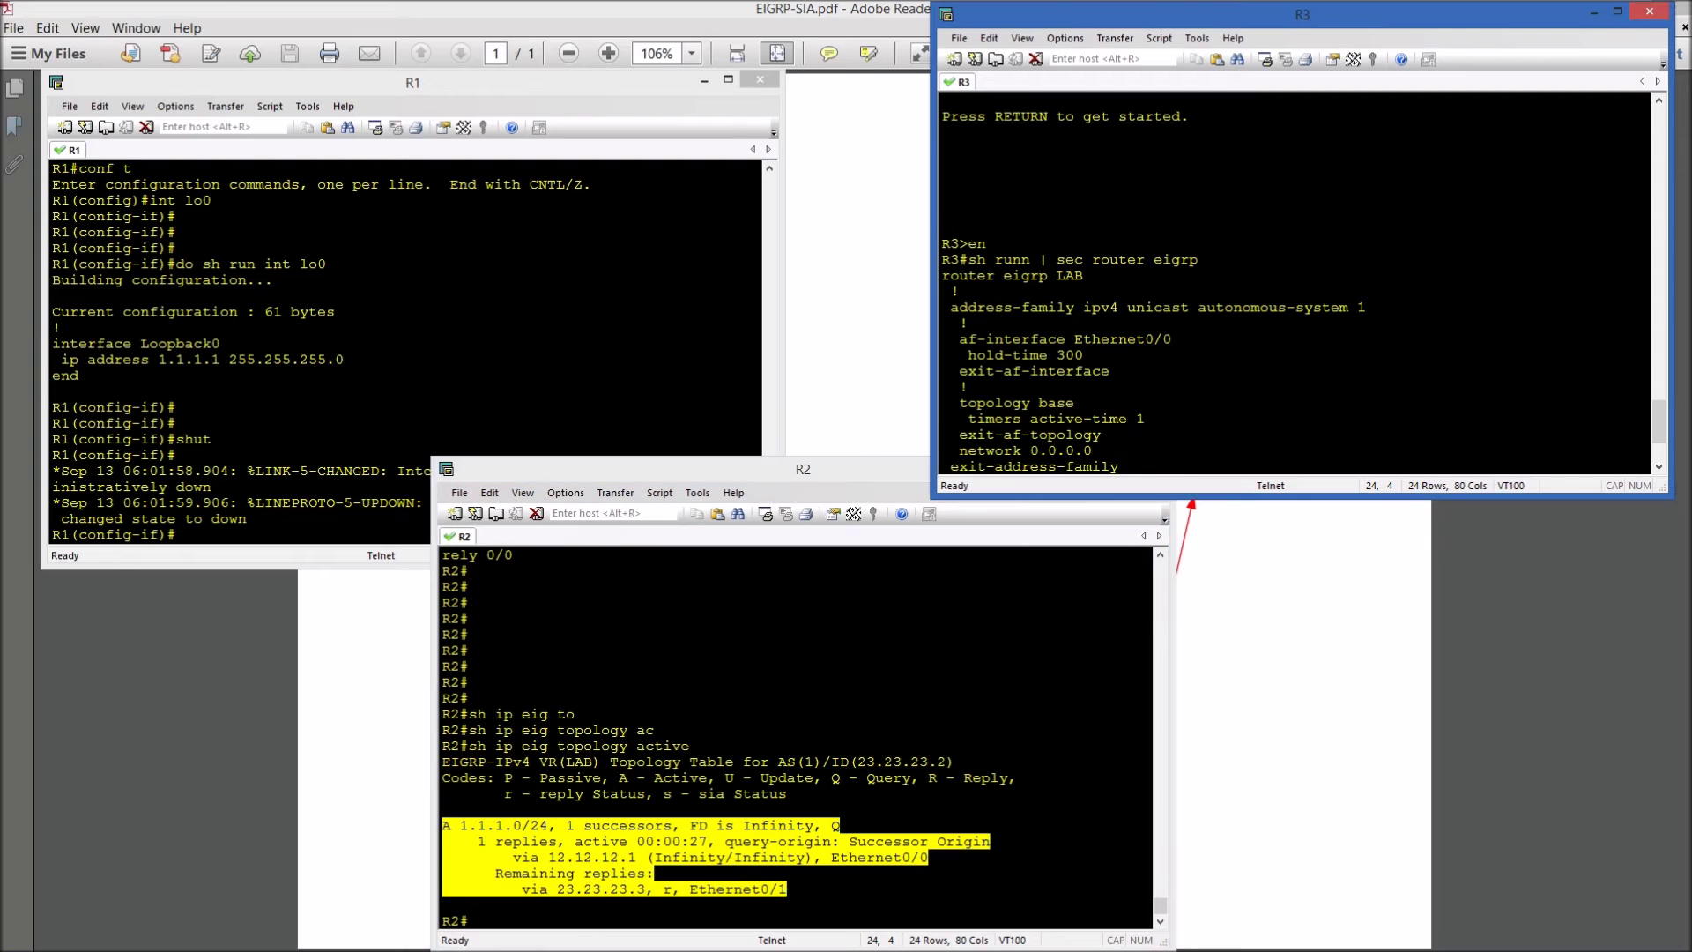
{"action": "type", "text": "g"}
{"action": "key", "text": "BackSpace"}
{"action": "key", "text": "alt+Tab"}
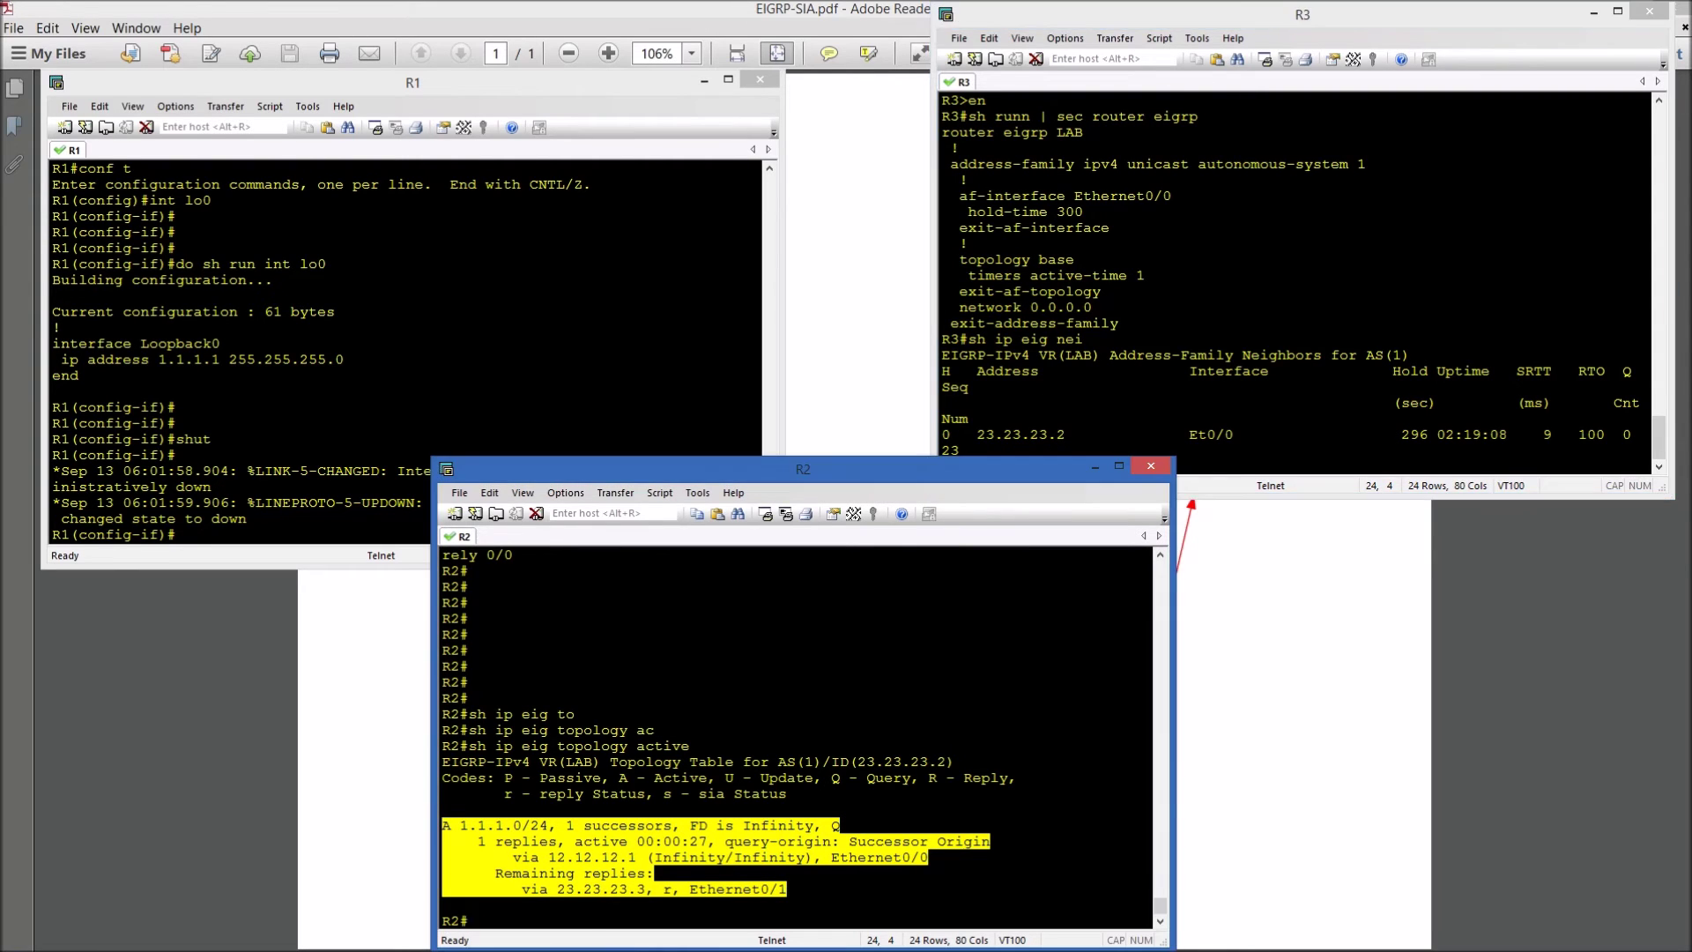
{"action": "type", "text": "sh ip e"}
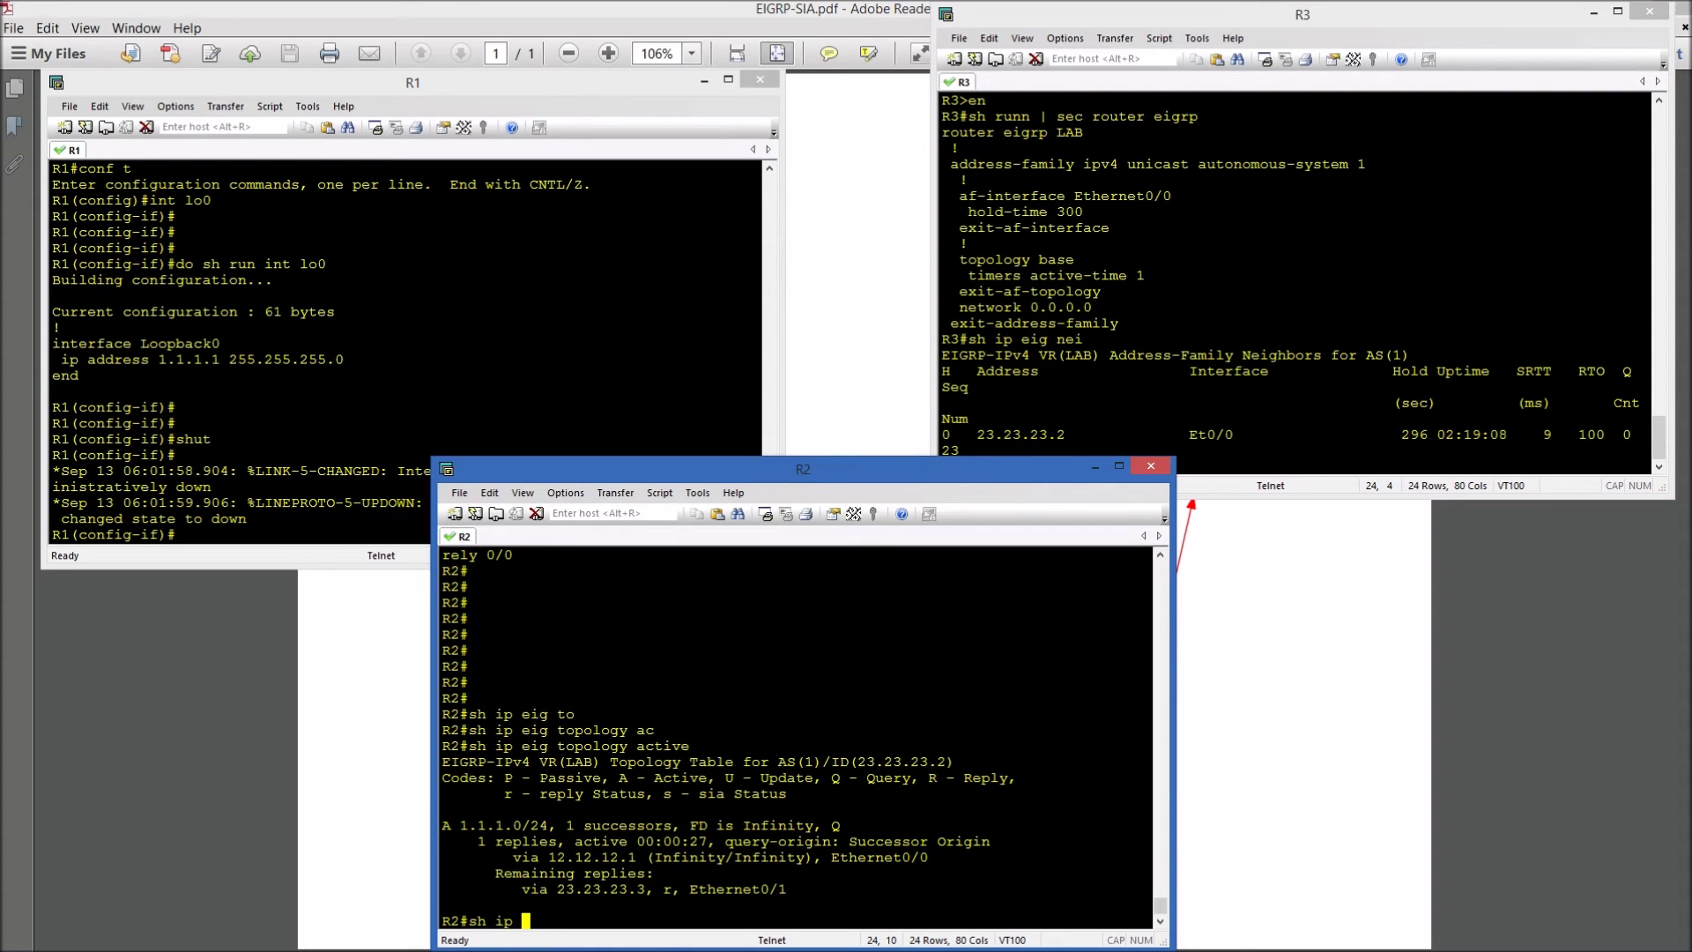
{"action": "key", "text": "Up"}
{"action": "key", "text": "Return"}
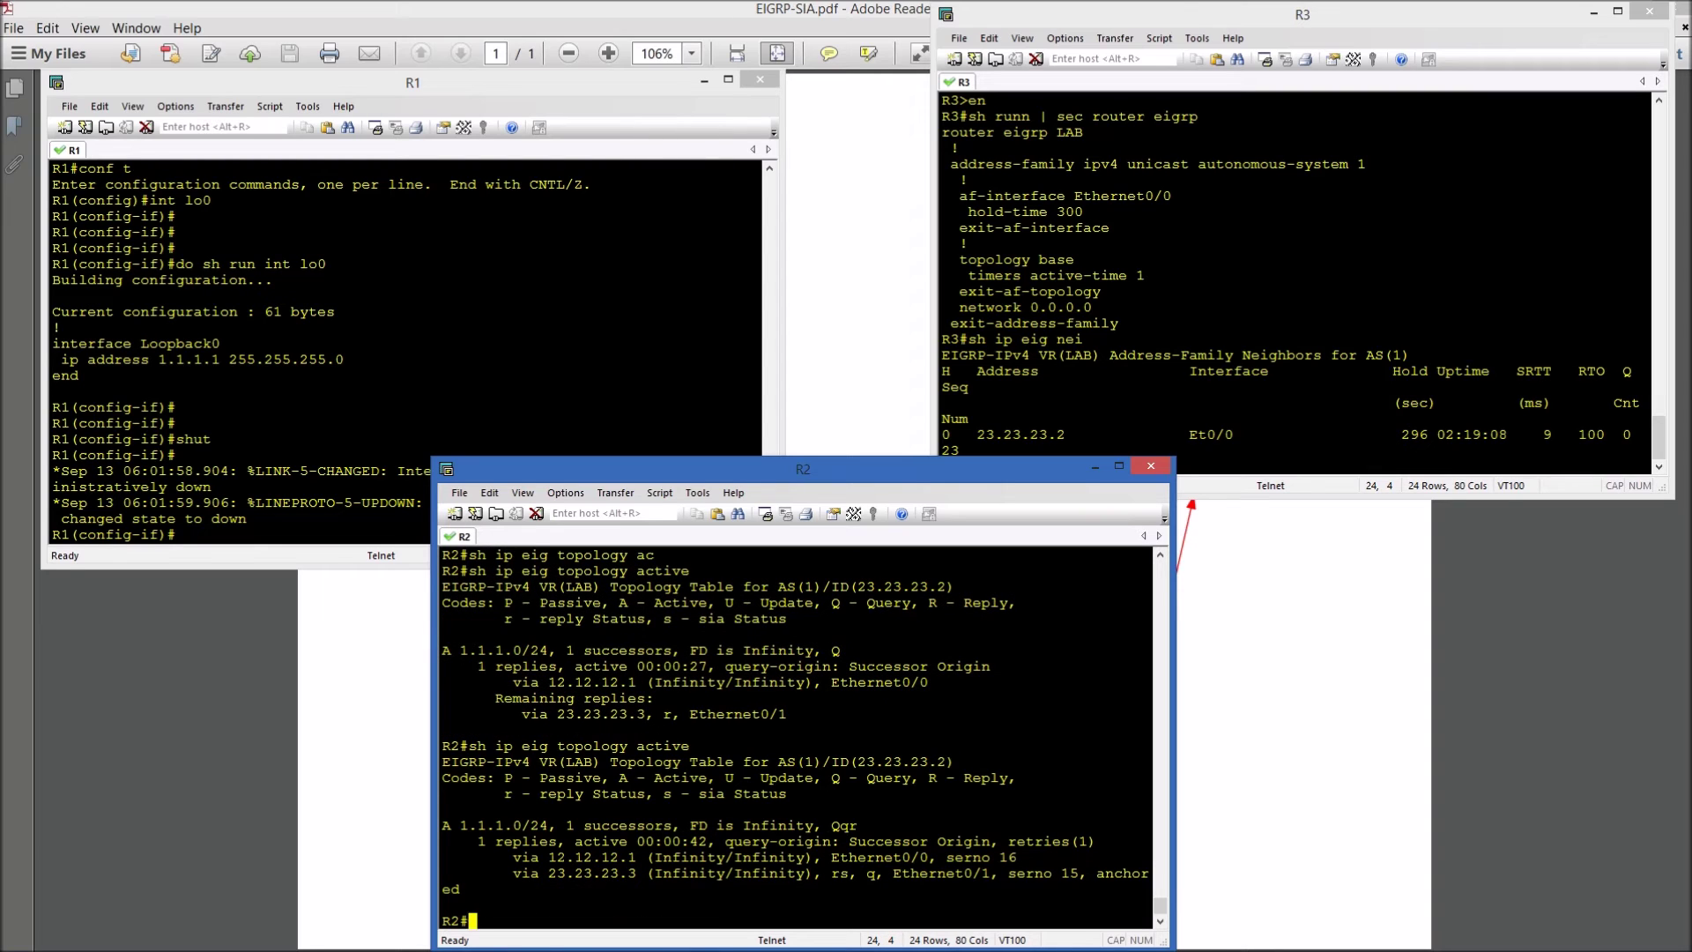
{"action": "key", "text": "Return"}
{"action": "key", "text": "Return"}
{"action": "key", "text": "Return"}
{"action": "key", "text": "Return"}
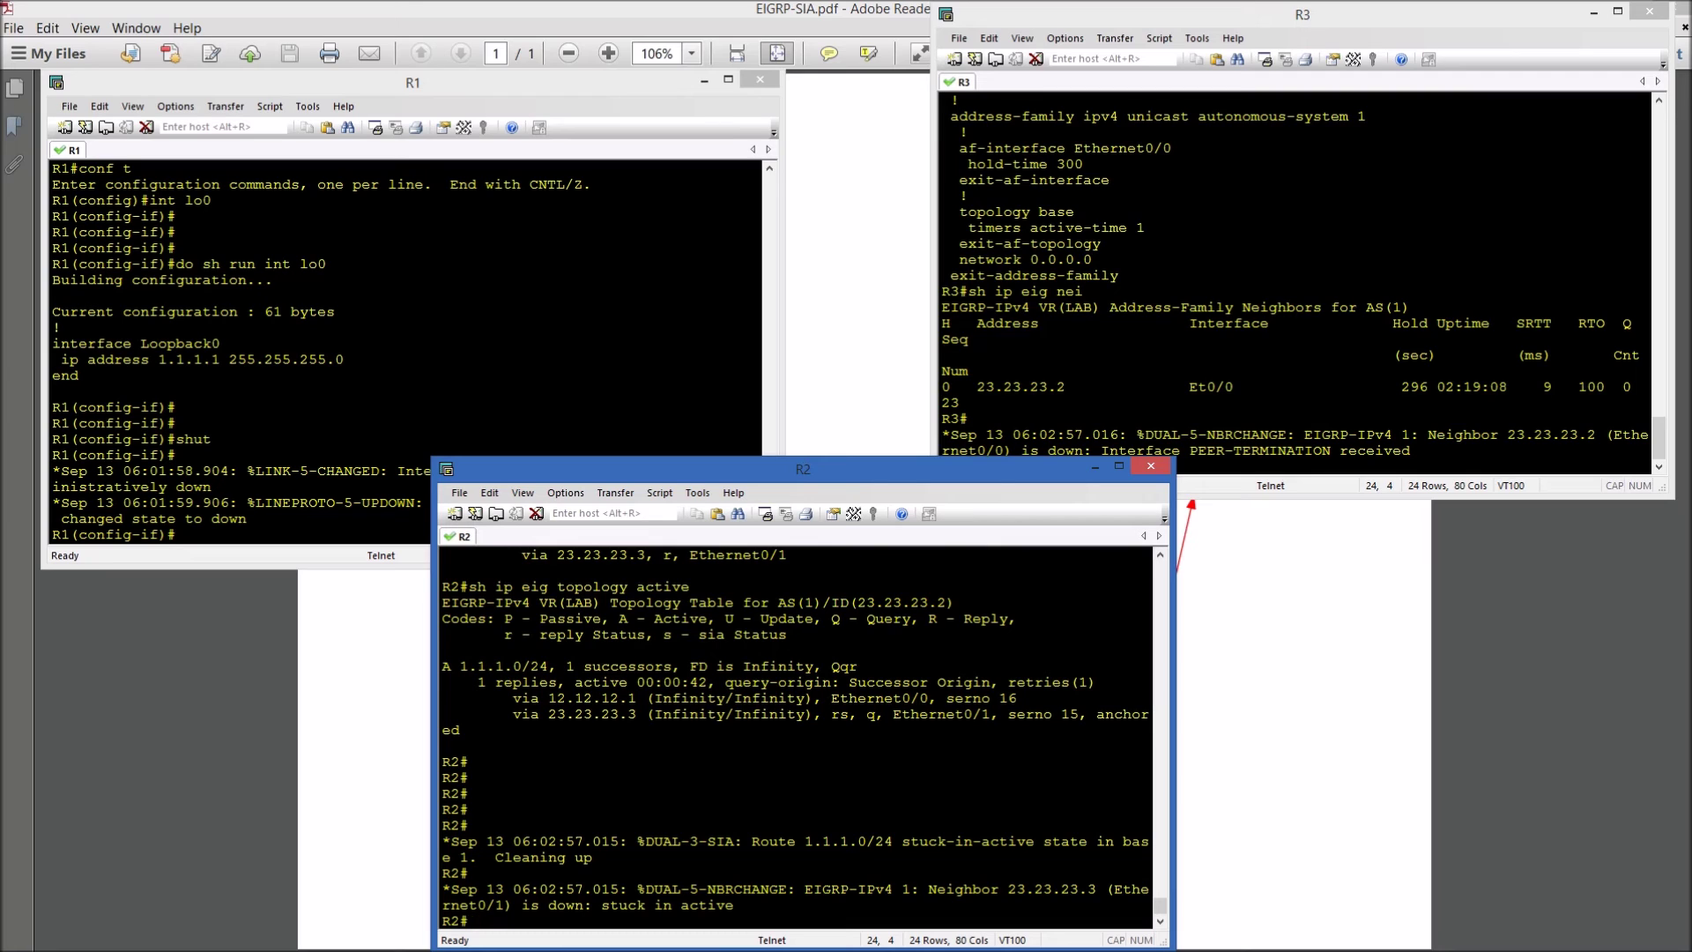
Highlight R2's stuck-in-active and 'Neighbor 23.23.23.3' messages, then R3's PEER-TERMINATION received reason.
{"action": "left_click_drag", "start_coordinate": [902, 842], "coordinate": [1034, 841]}
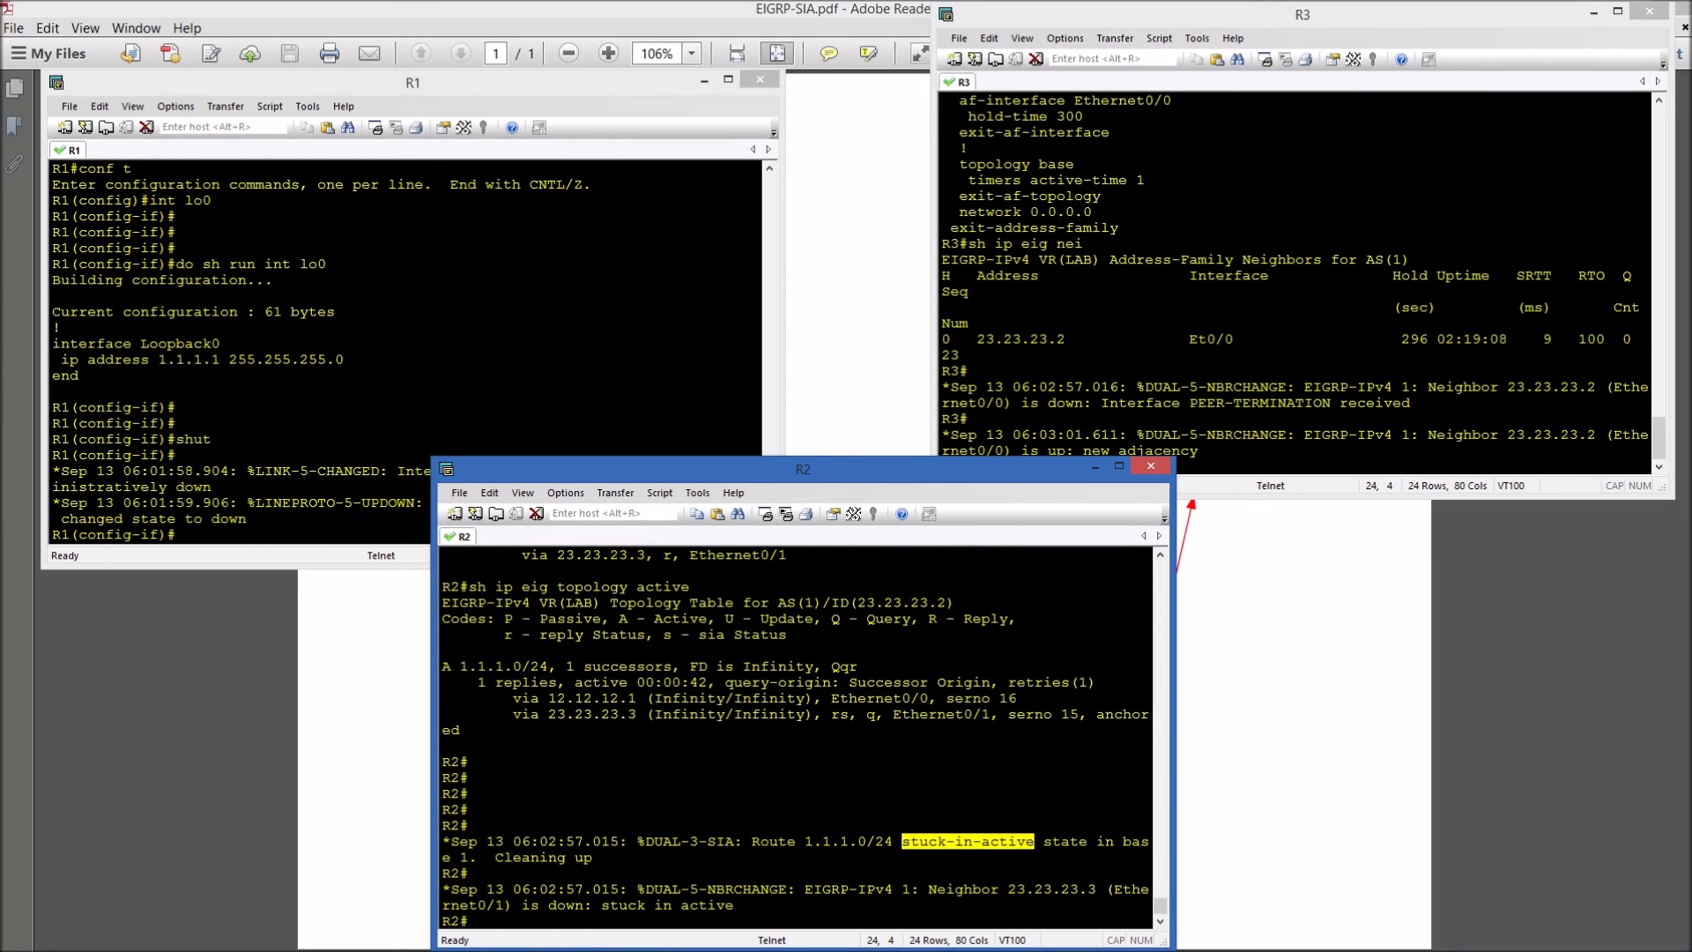
{"action": "left_click_drag", "start_coordinate": [928, 889], "coordinate": [1124, 889]}
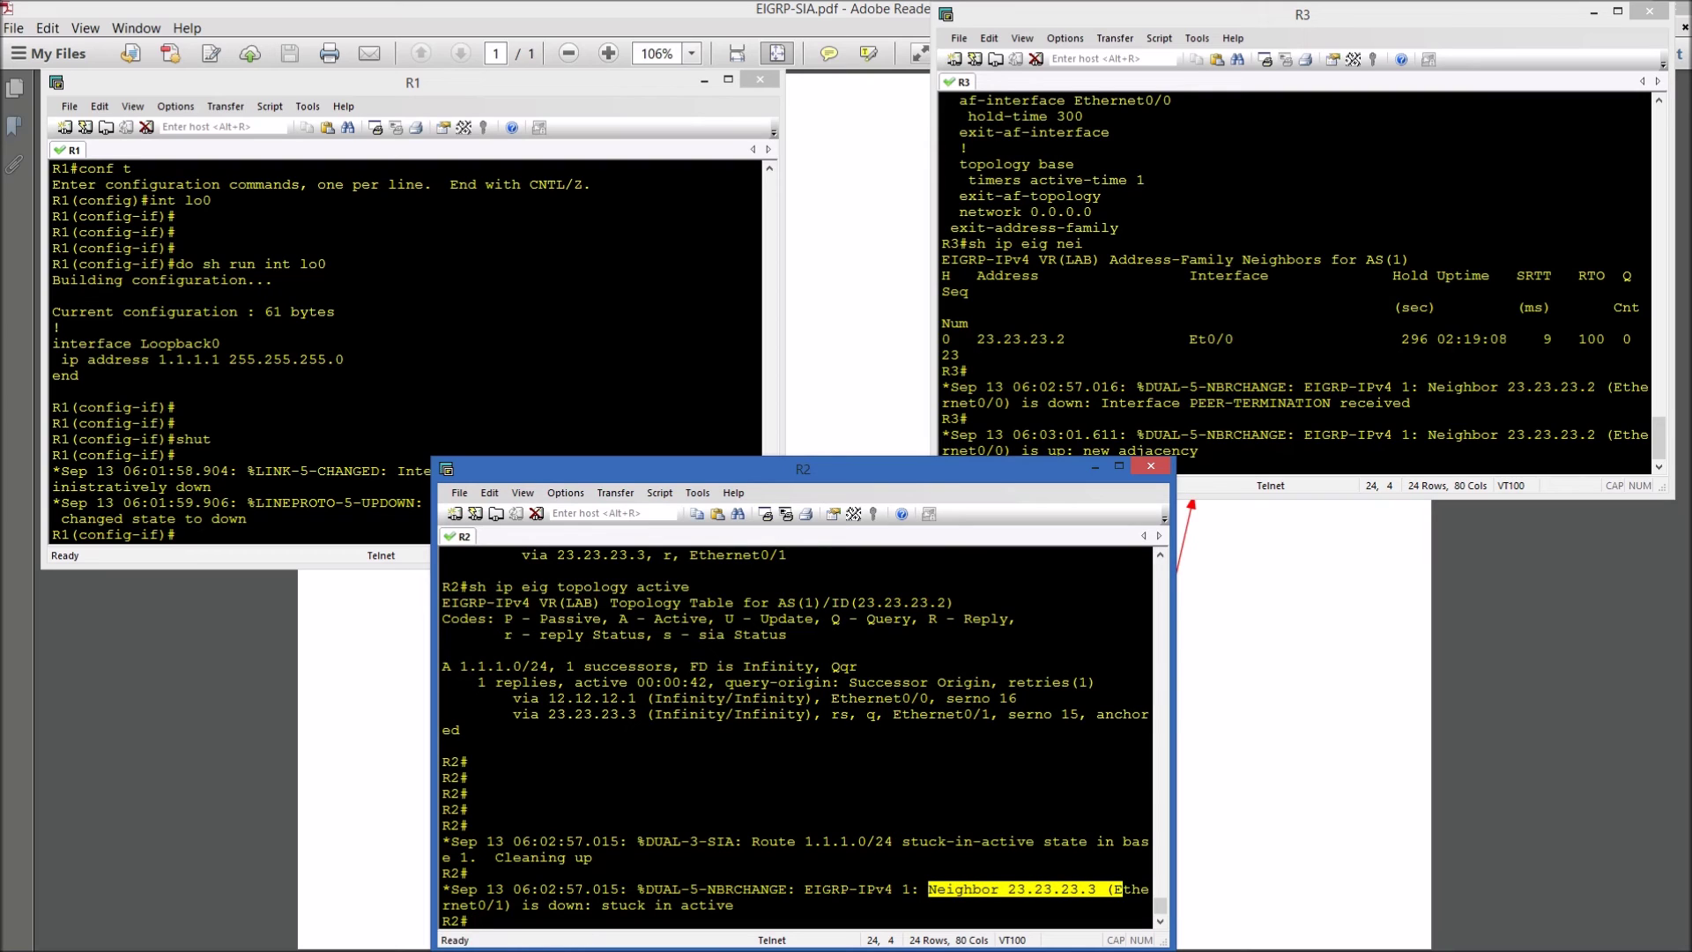
{"action": "key", "text": "alt+Tab"}
{"action": "left_click_drag", "start_coordinate": [1188, 403], "coordinate": [1411, 403]}
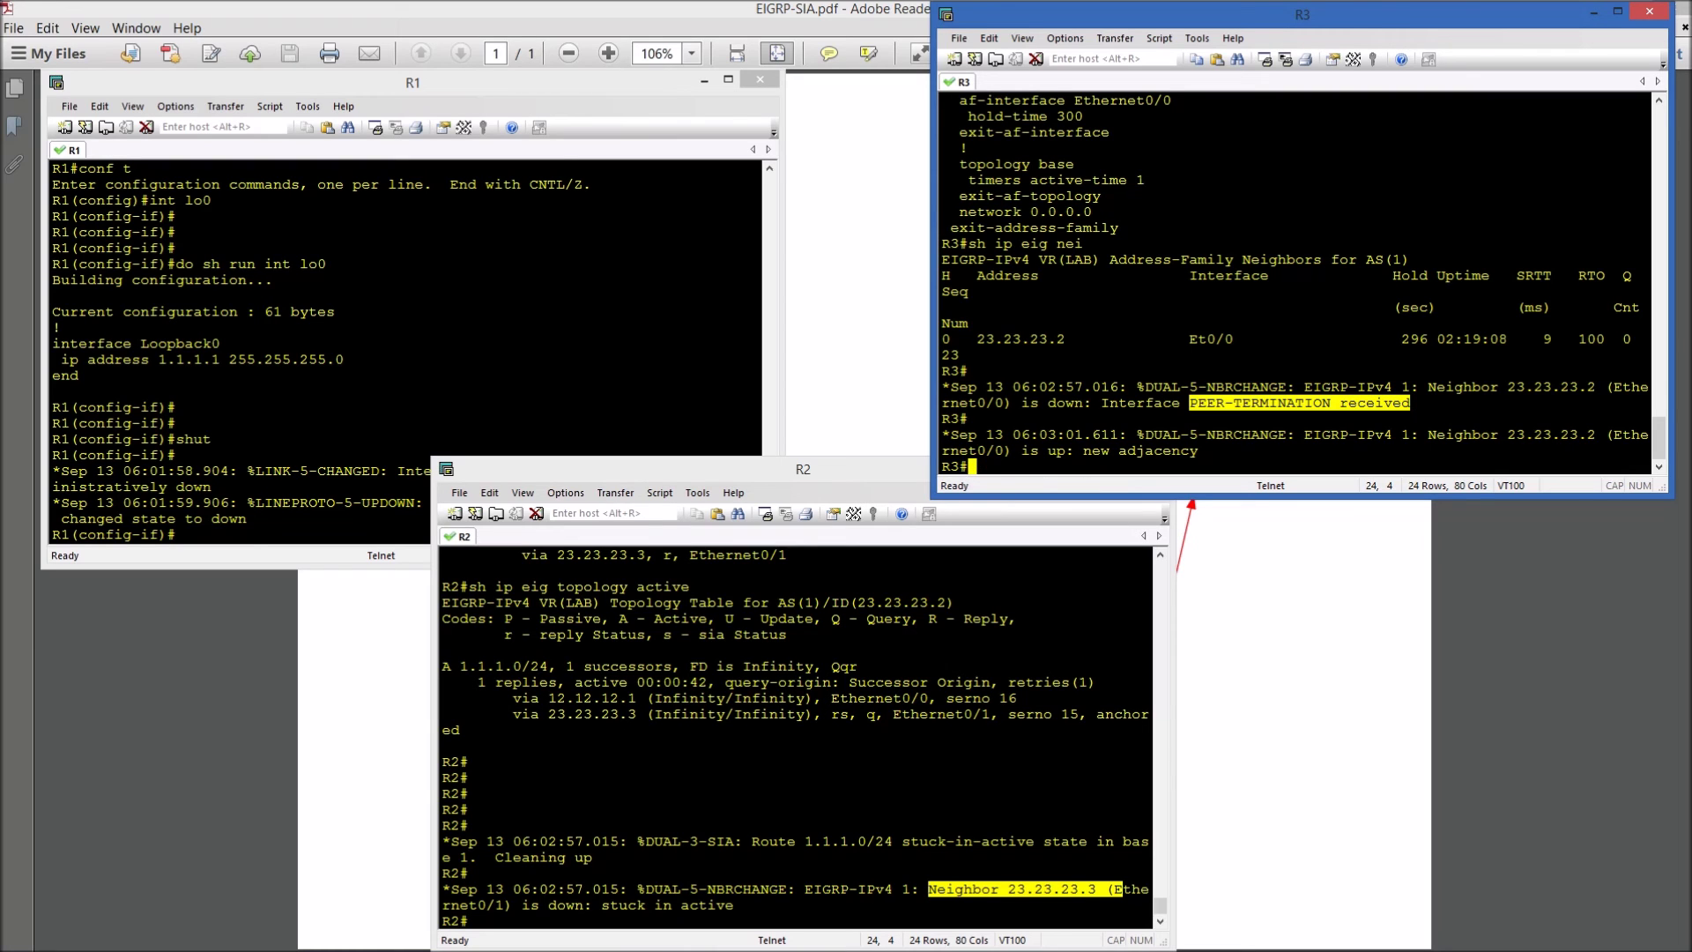
Scroll back in R2's debug log and highlight the QUERY received on Et0/0 and its ACK.
{"action": "key", "text": "alt+Tab"}
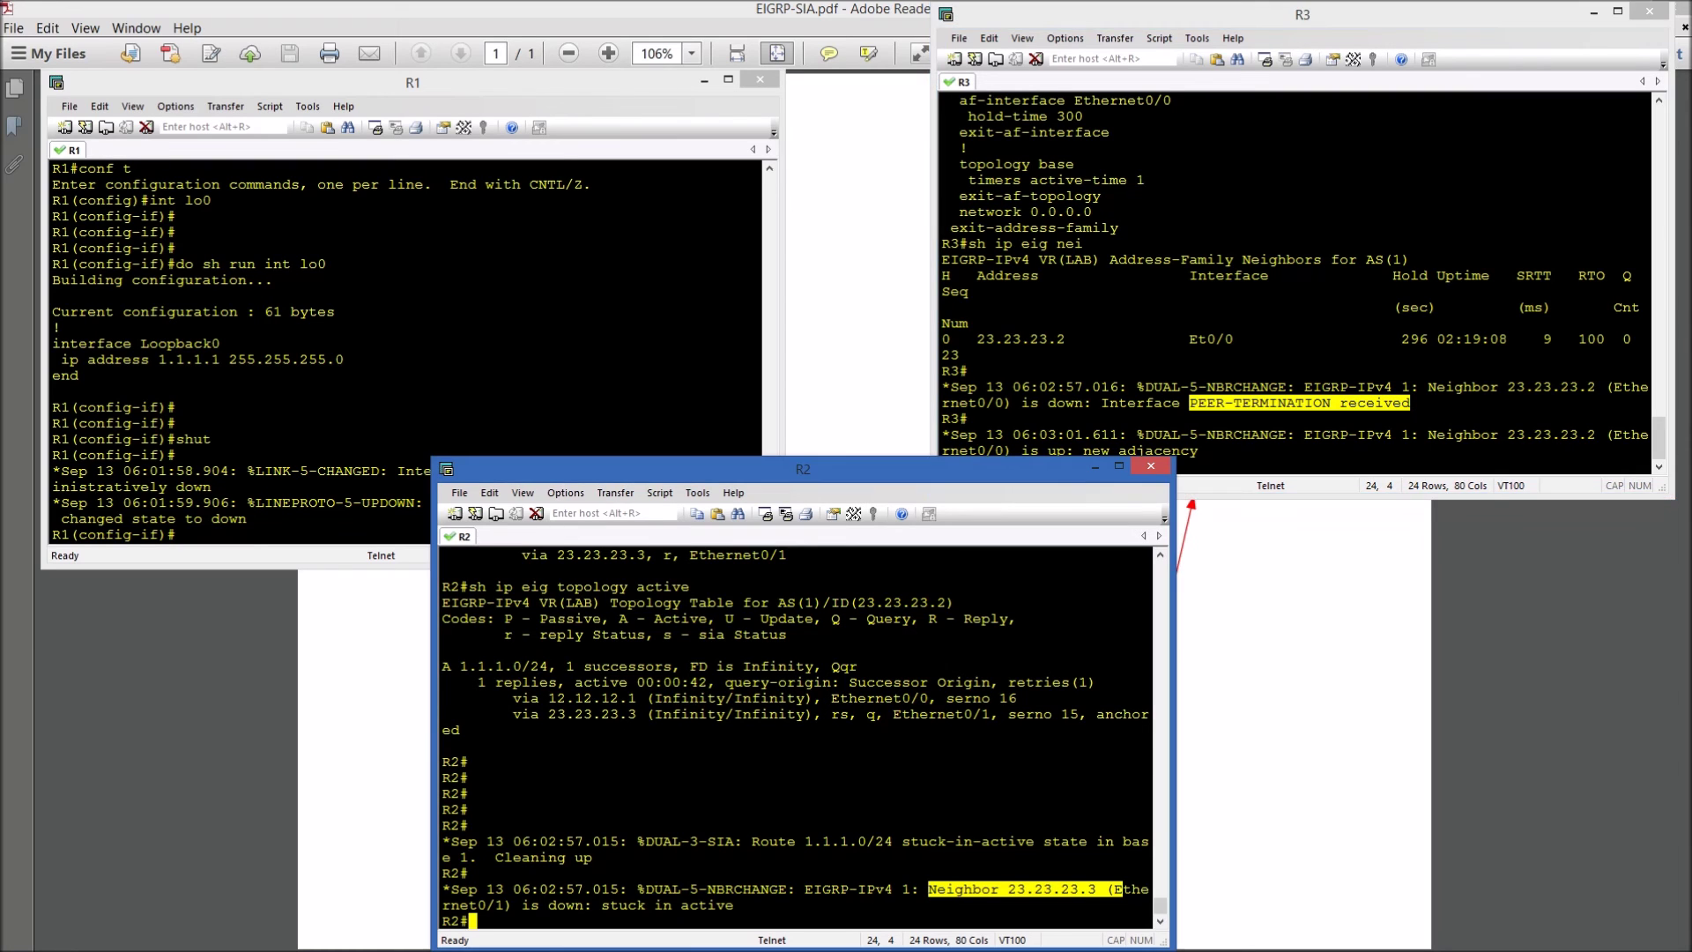
{"action": "scroll", "coordinate": [795, 738], "scroll_direction": "up", "scroll_amount": 10}
{"action": "scroll", "coordinate": [795, 738], "scroll_direction": "up", "scroll_amount": 7}
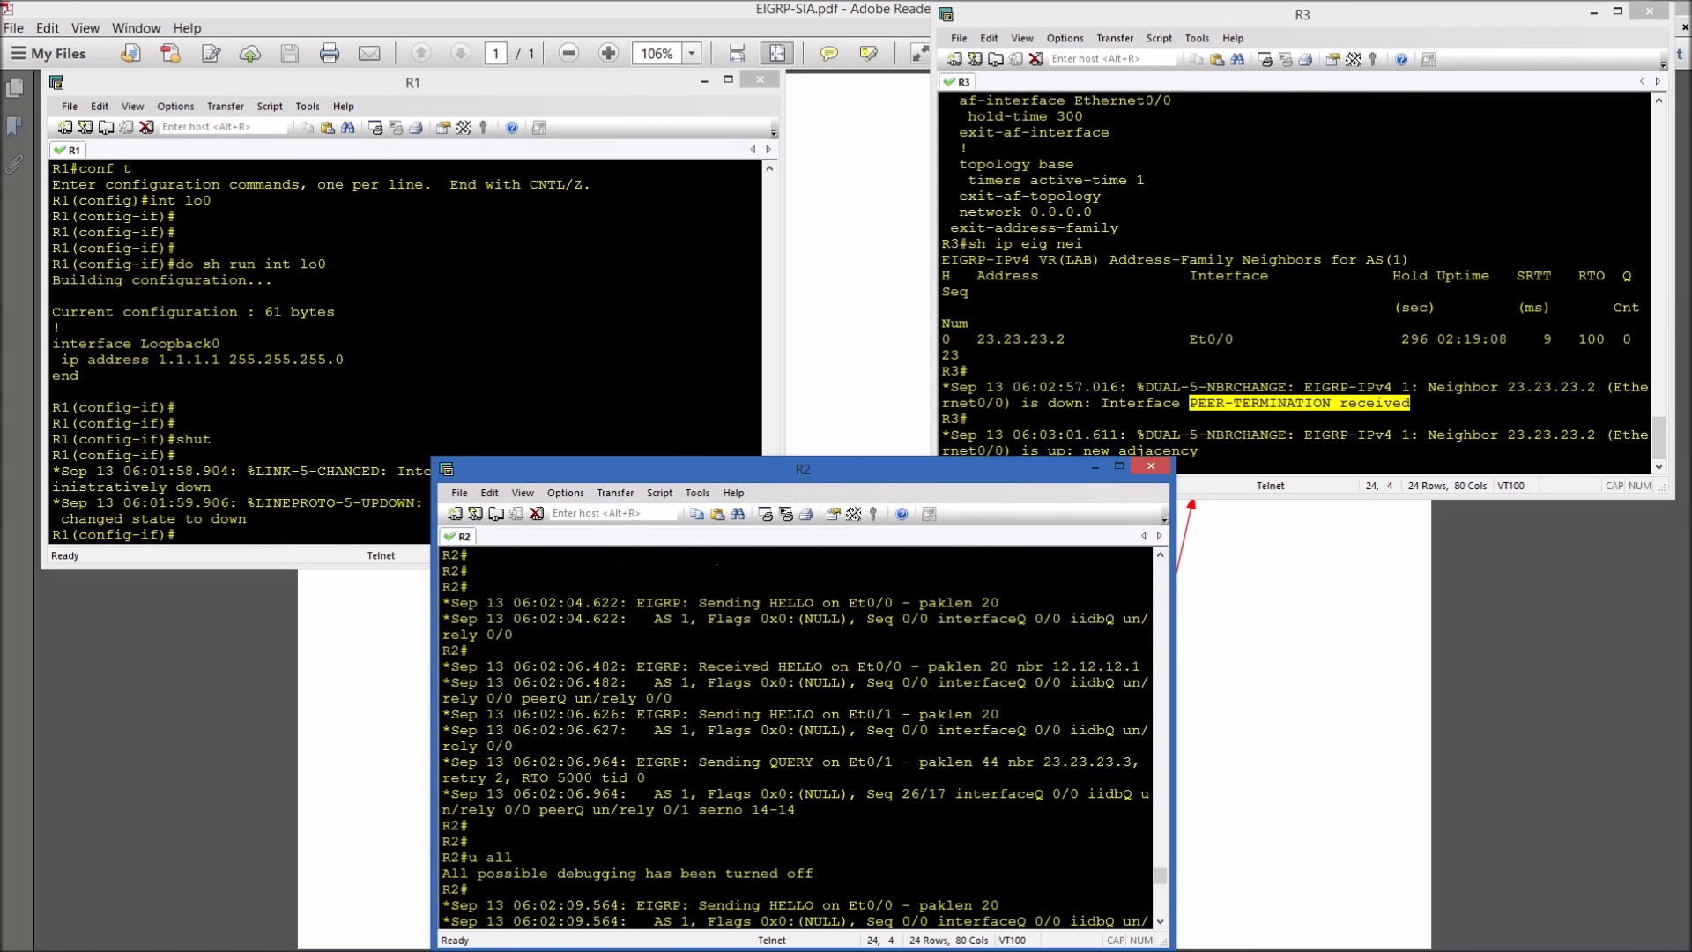
{"action": "scroll", "coordinate": [795, 738], "scroll_direction": "up", "scroll_amount": 3}
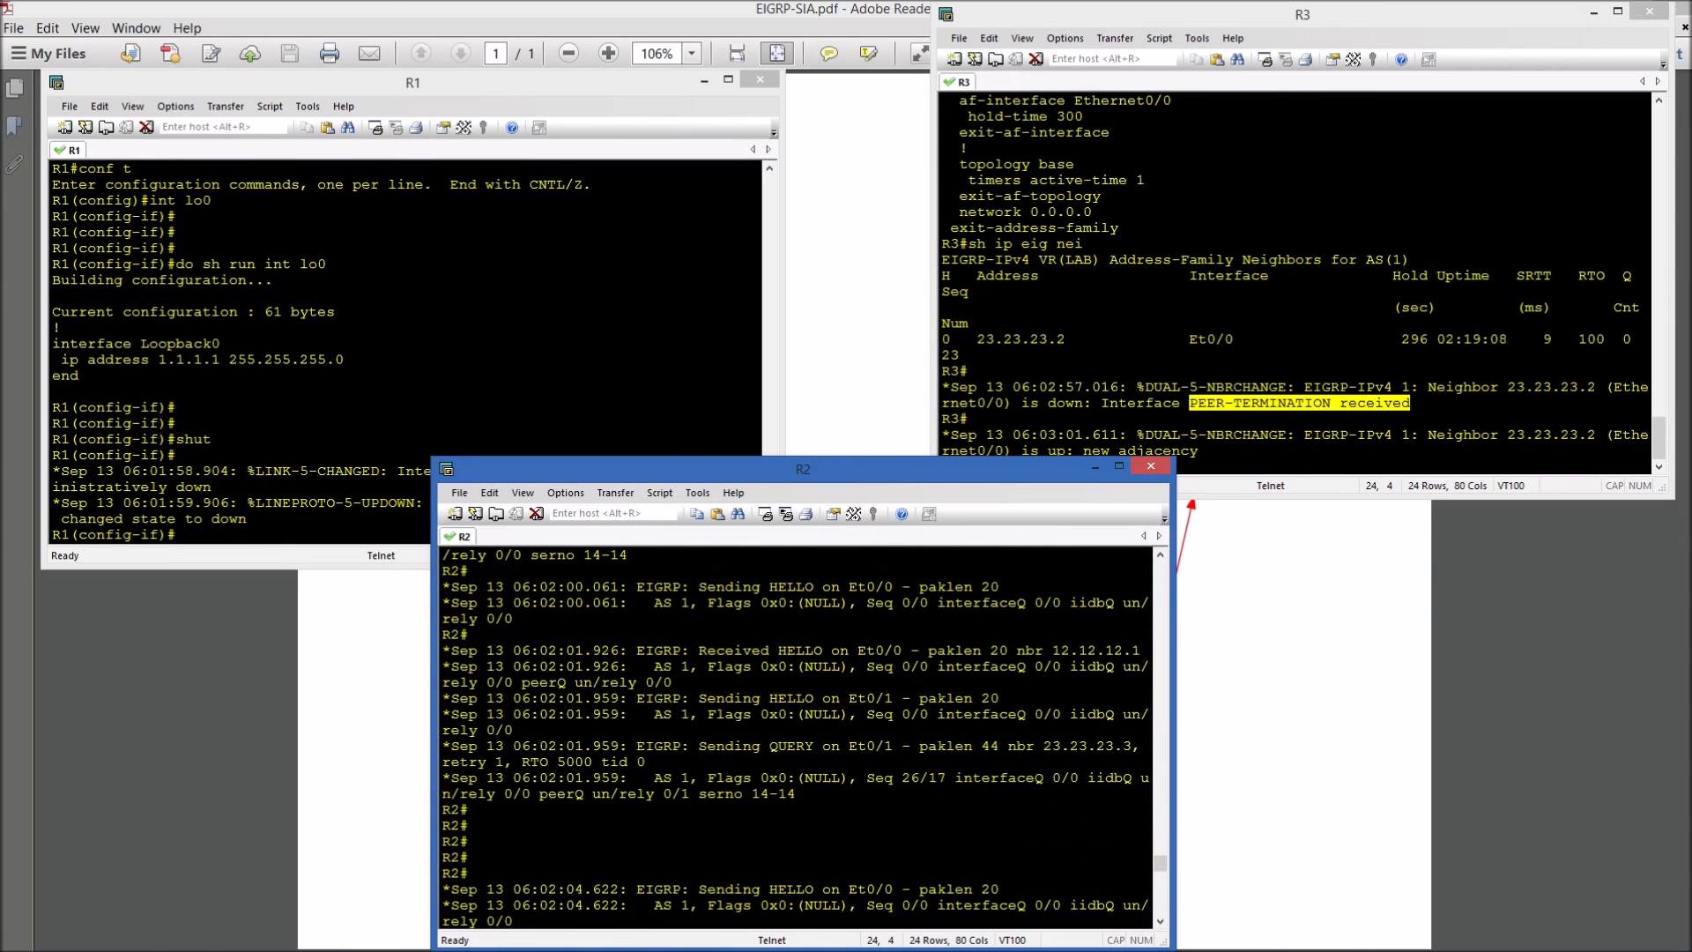
{"action": "scroll", "coordinate": [795, 737], "scroll_direction": "up", "scroll_amount": 3}
{"action": "scroll", "coordinate": [796, 737], "scroll_direction": "up", "scroll_amount": 2}
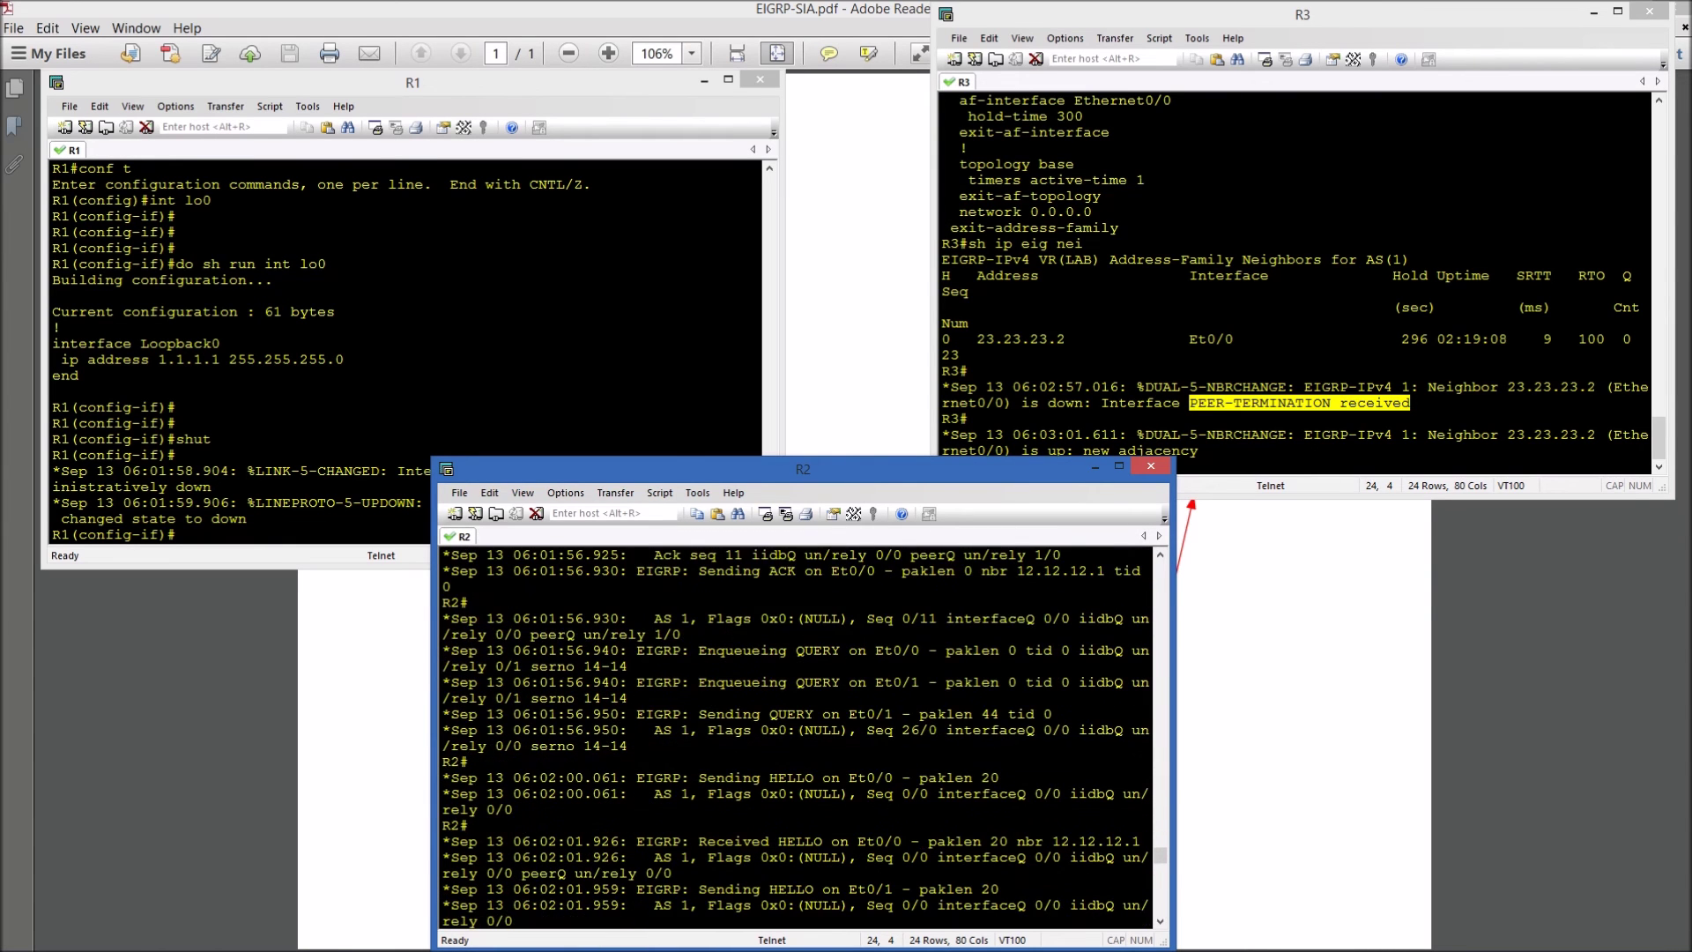
{"action": "scroll", "coordinate": [795, 737], "scroll_direction": "up", "scroll_amount": 2}
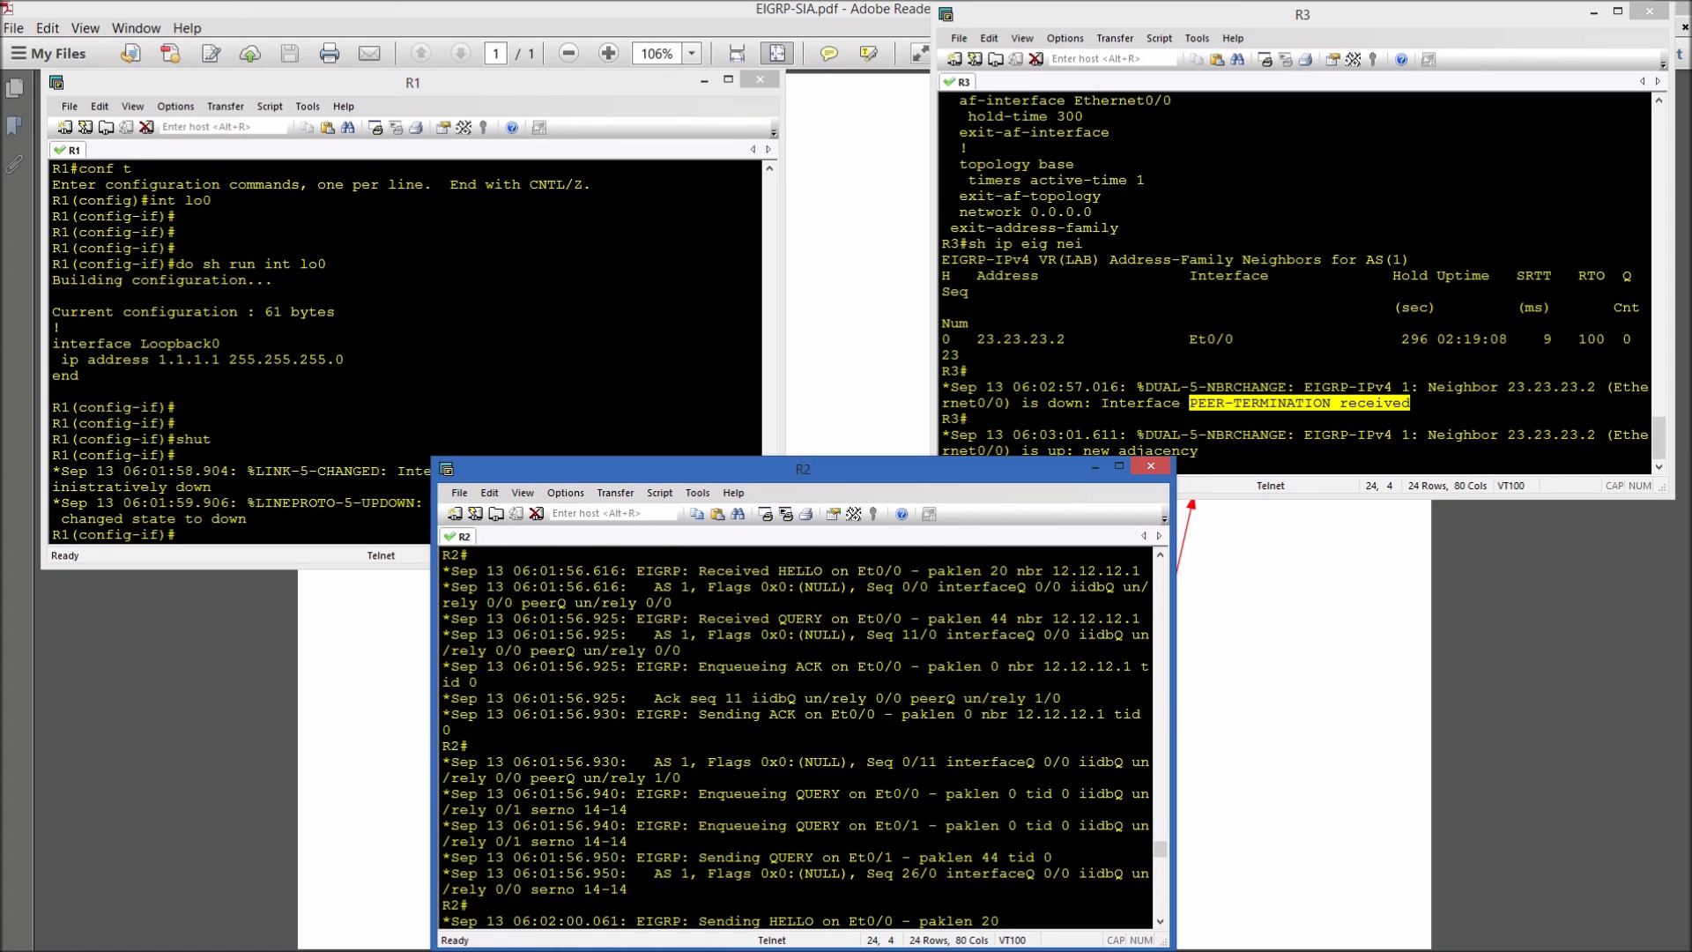
{"action": "left_click_drag", "start_coordinate": [698, 618], "coordinate": [903, 618]}
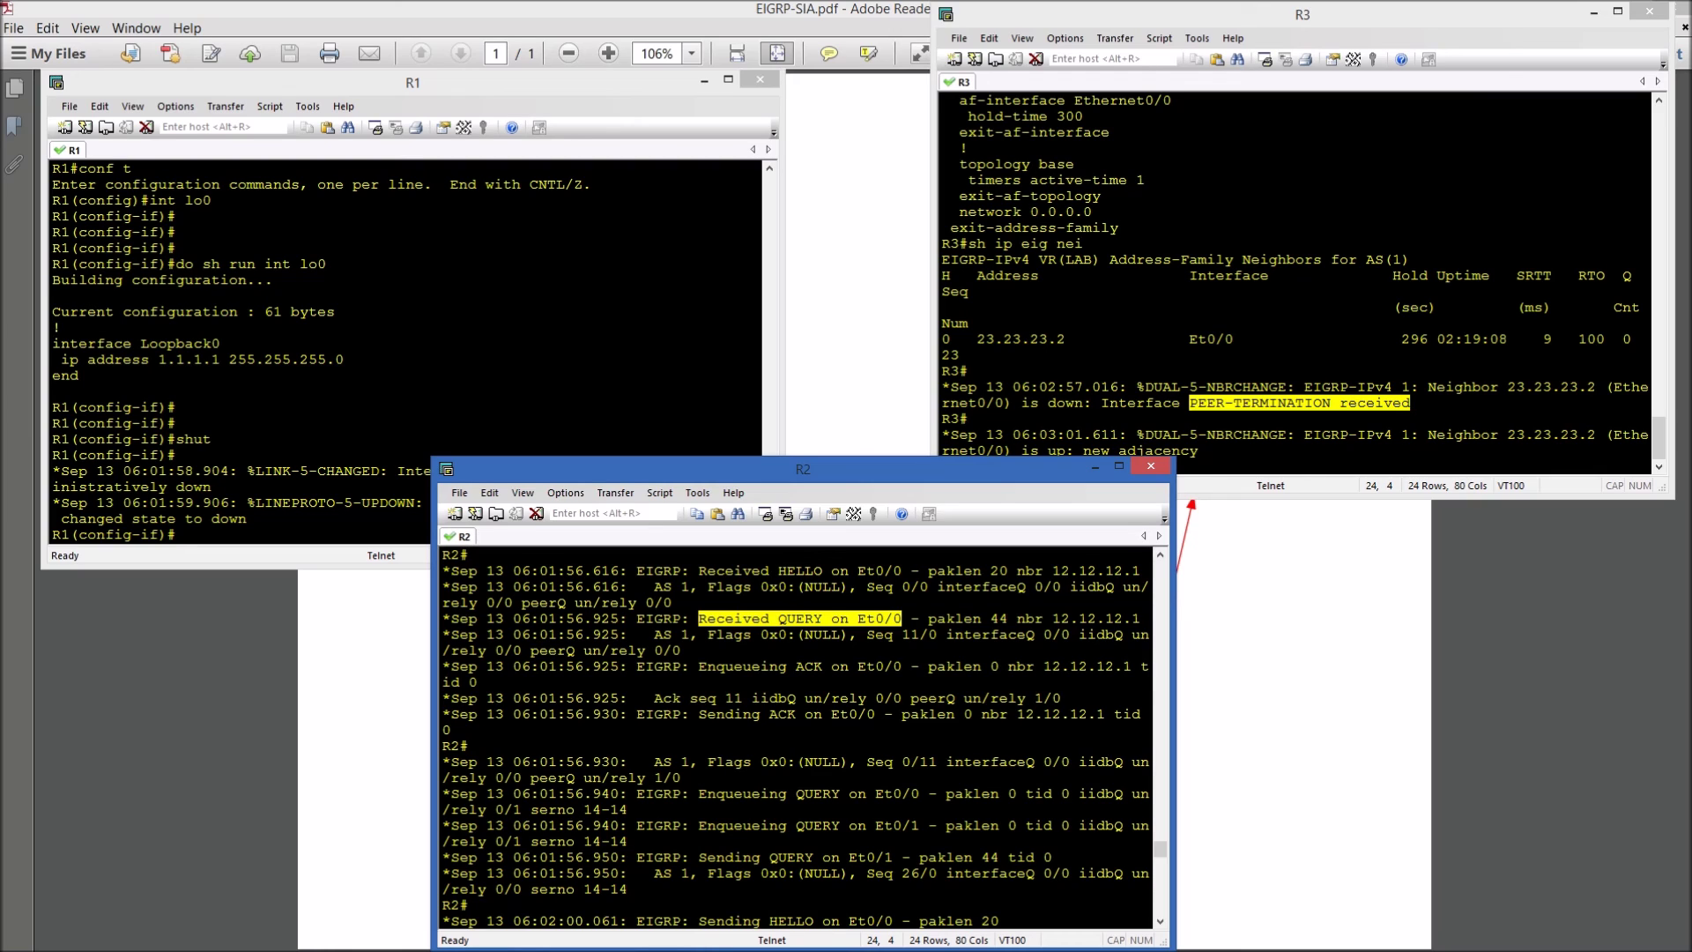
{"action": "left_click_drag", "start_coordinate": [698, 714], "coordinate": [876, 714]}
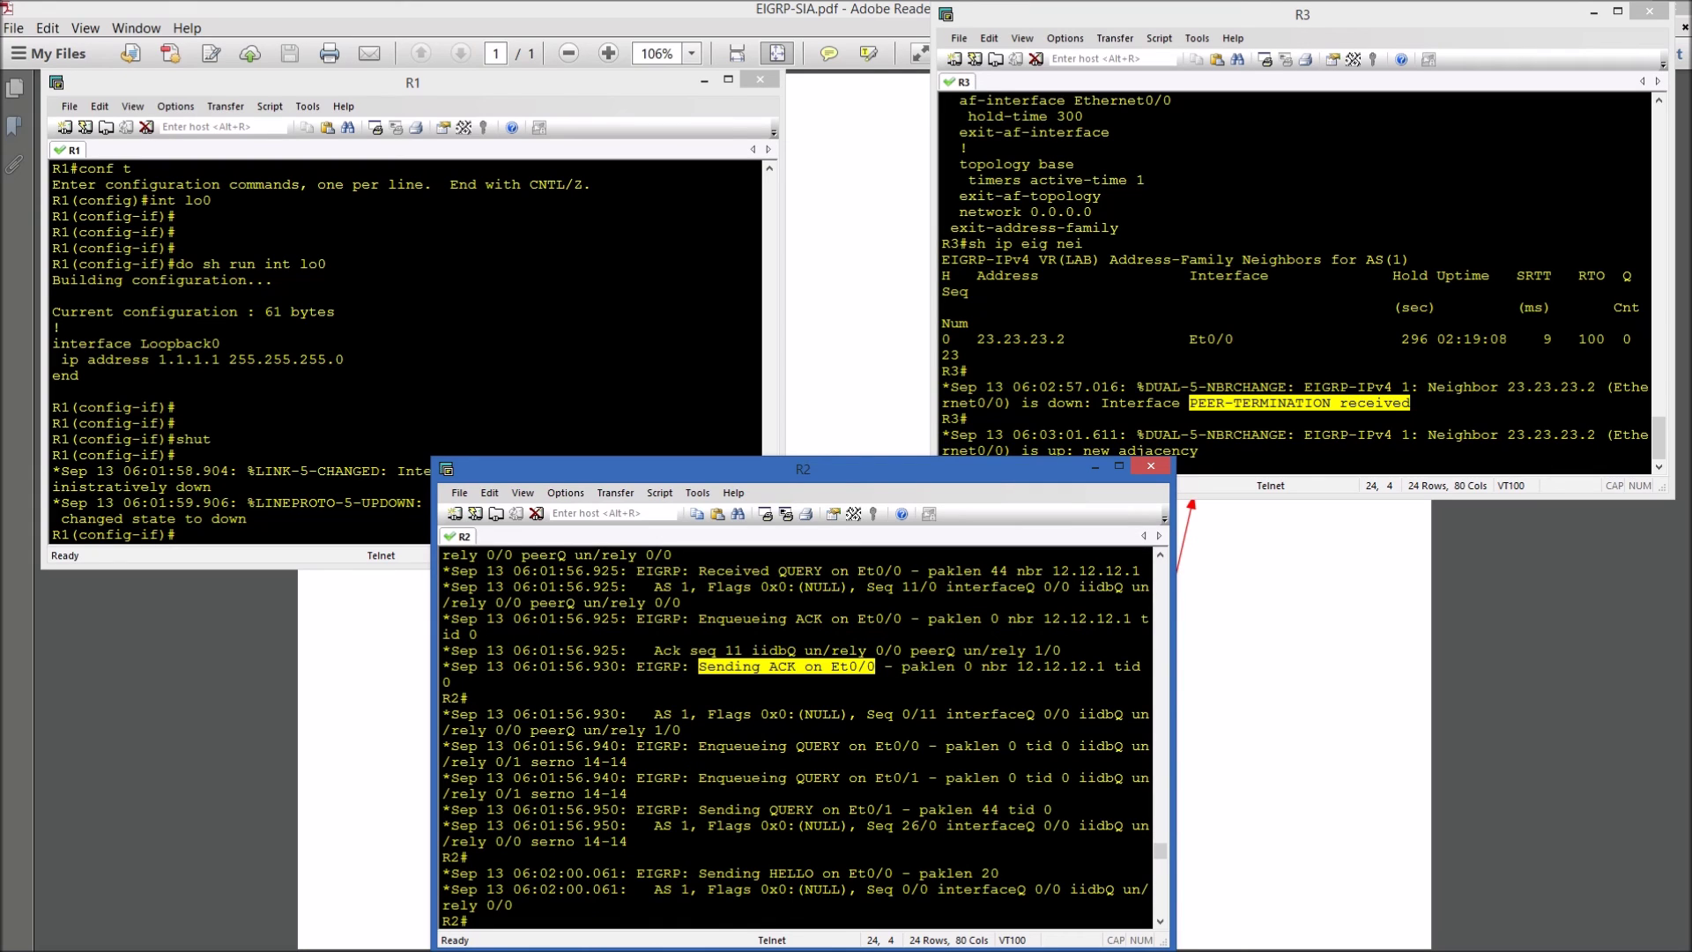
Highlight the enqueued queries for Et0/0 and Et0/1 and the query to 23.23.23.3 plus its retry.
{"action": "left_click_drag", "start_coordinate": [698, 746], "coordinate": [902, 746]}
{"action": "left_click_drag", "start_coordinate": [691, 777], "coordinate": [920, 777]}
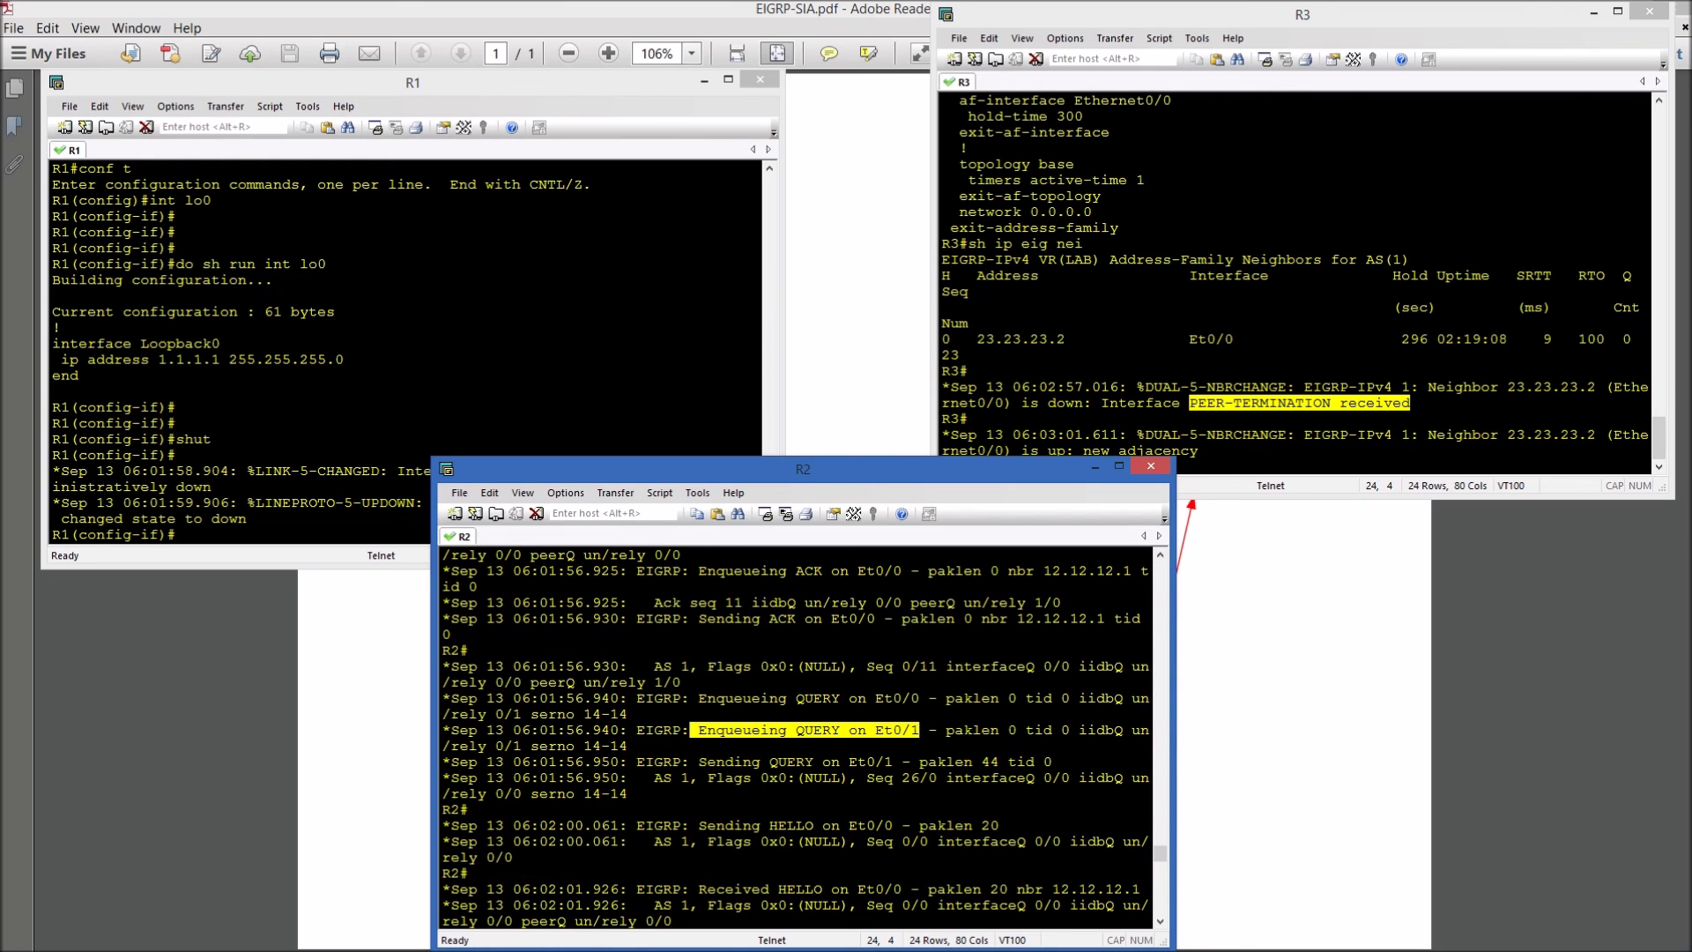
{"action": "left_click_drag", "start_coordinate": [698, 762], "coordinate": [891, 762]}
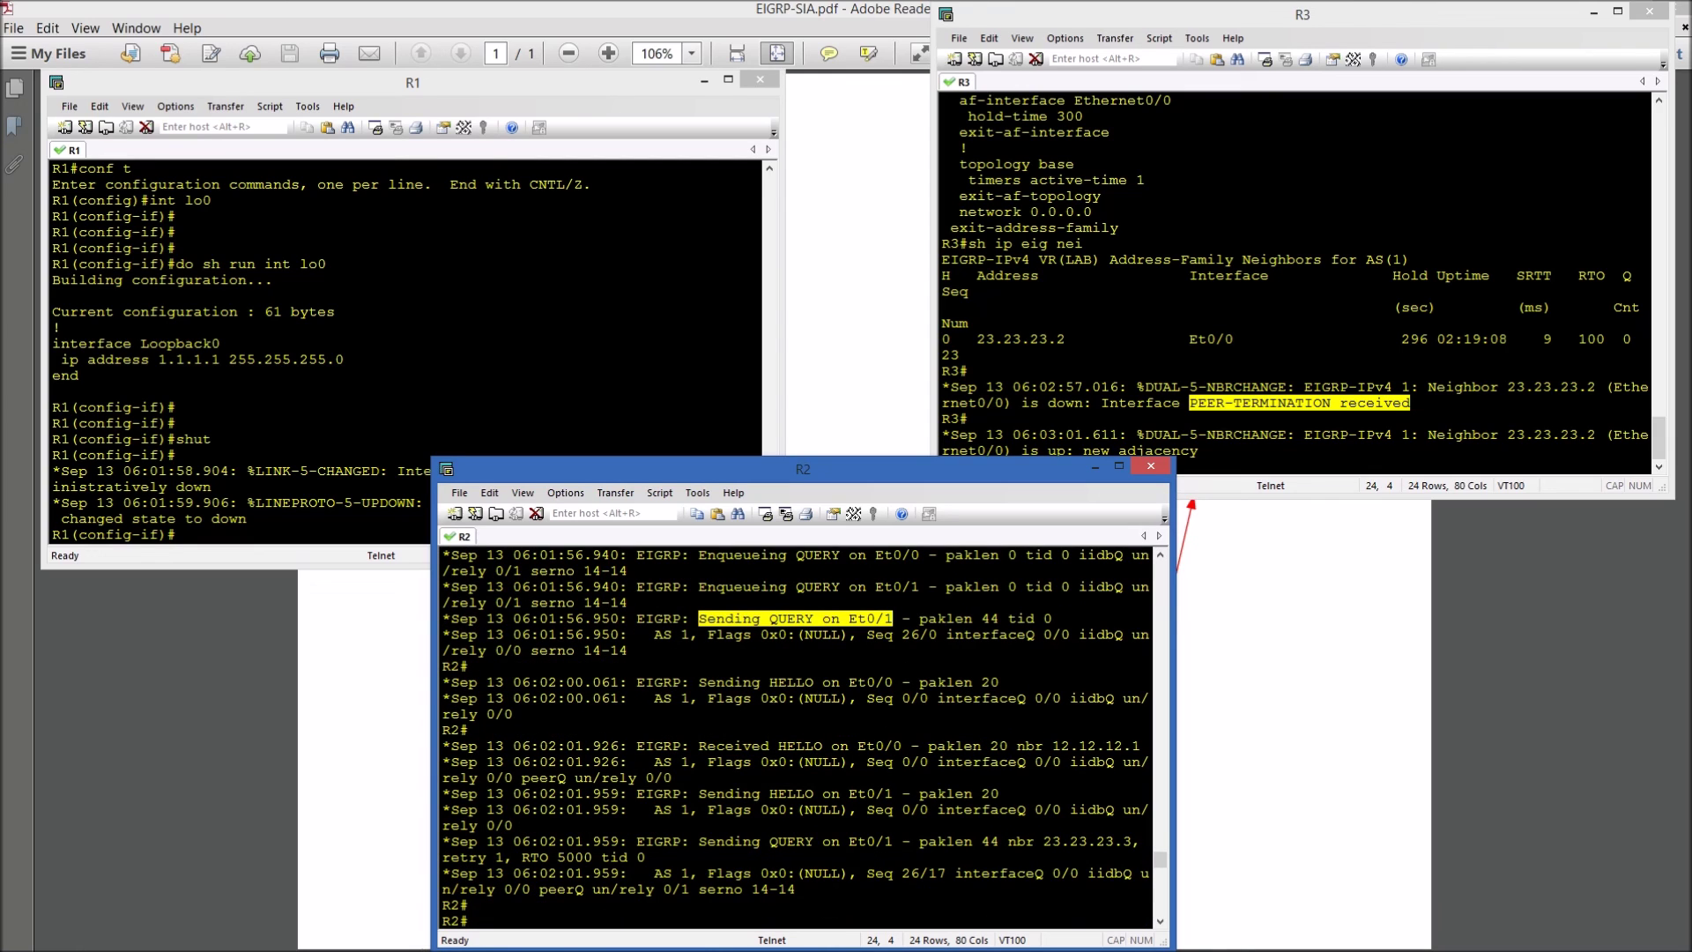
{"action": "left_click_drag", "start_coordinate": [698, 841], "coordinate": [892, 841]}
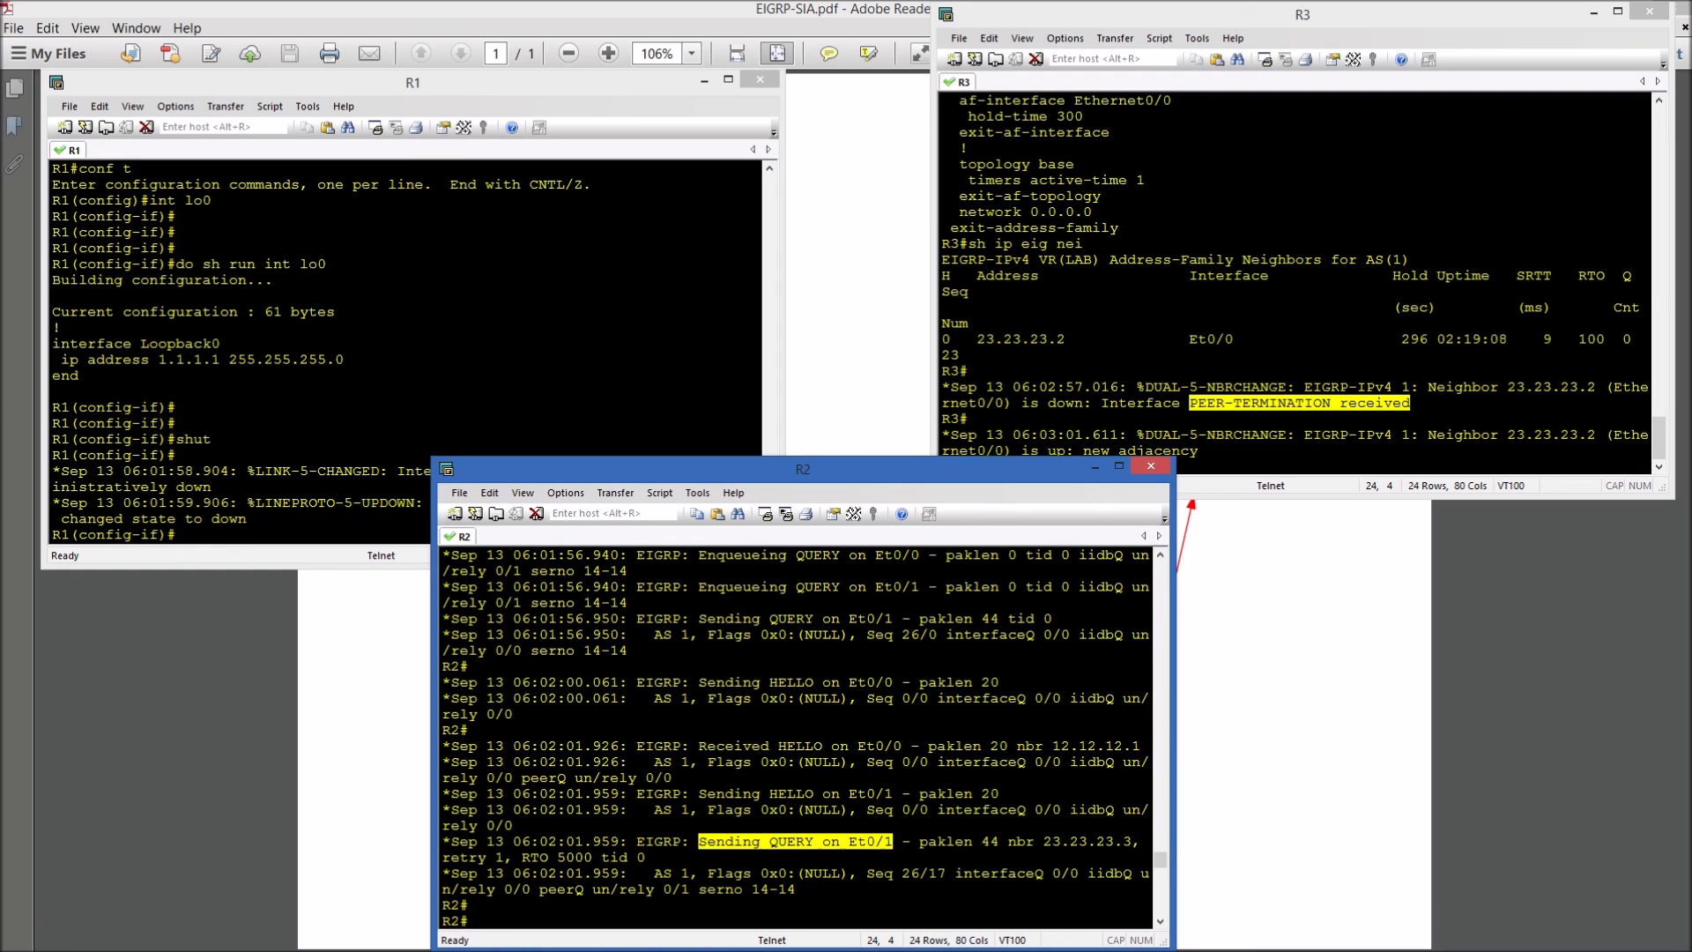
Move down R2's output past the topology listings to the stuck-in-active lines for 1.1.1.0/24.
{"action": "key", "text": "Return"}
{"action": "key", "text": "Return"}
{"action": "key", "text": "Return"}
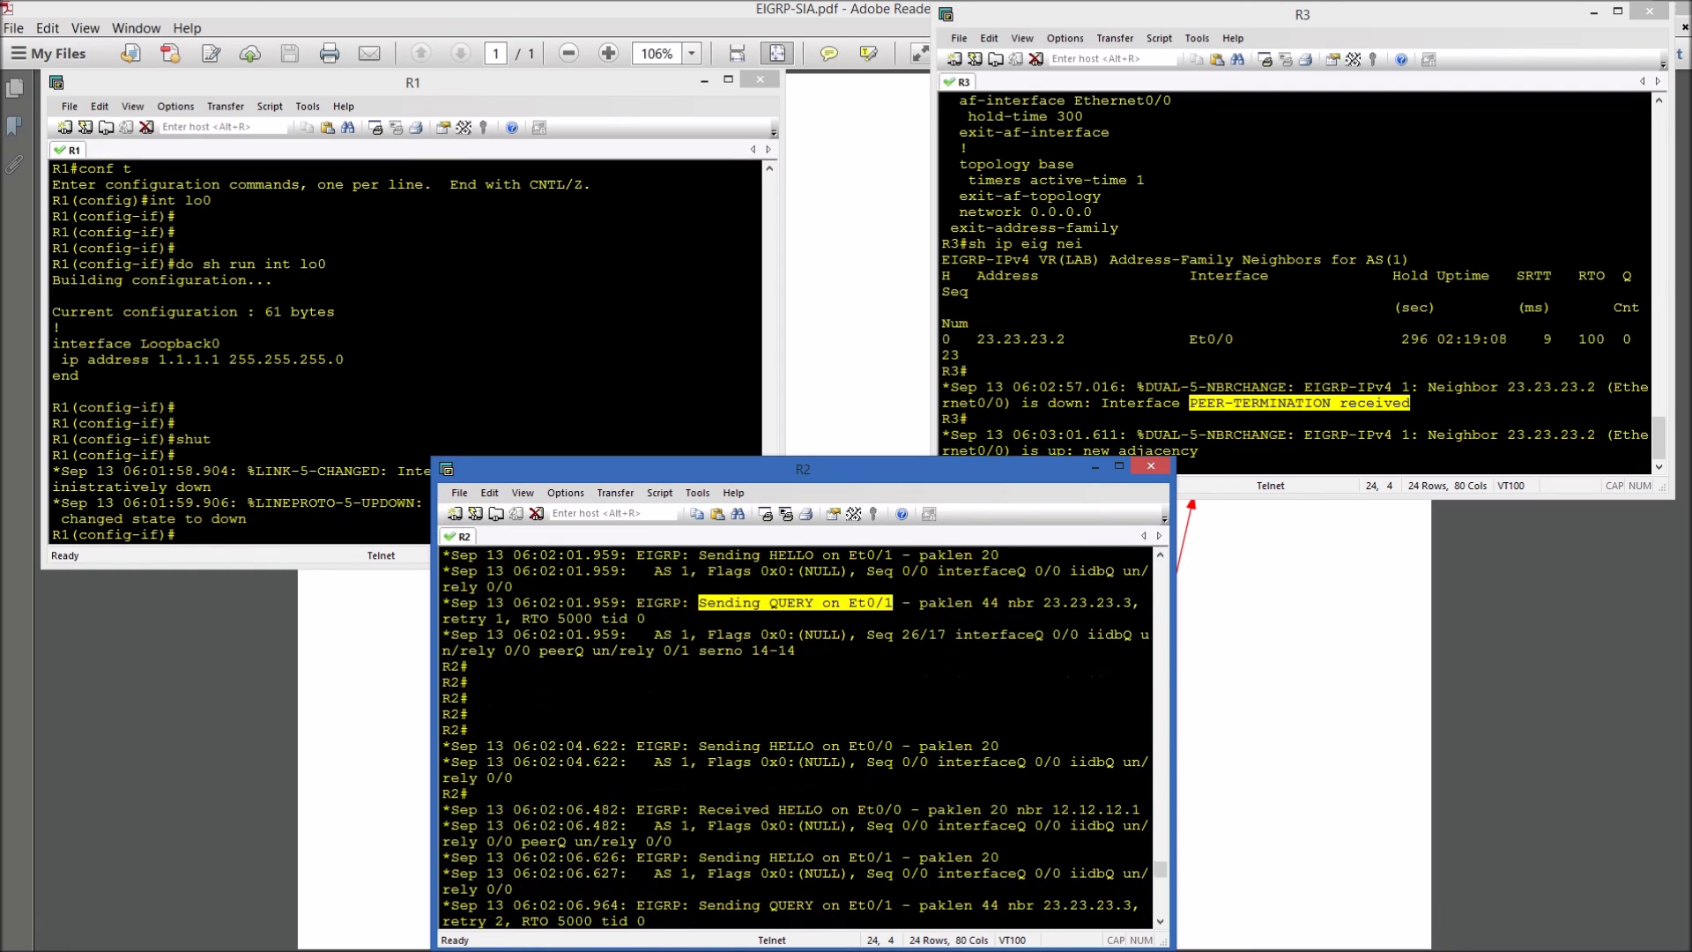
{"action": "key", "text": "Return"}
{"action": "key", "text": "Return"}
{"action": "type", "text": "u all"}
{"action": "key", "text": "Return"}
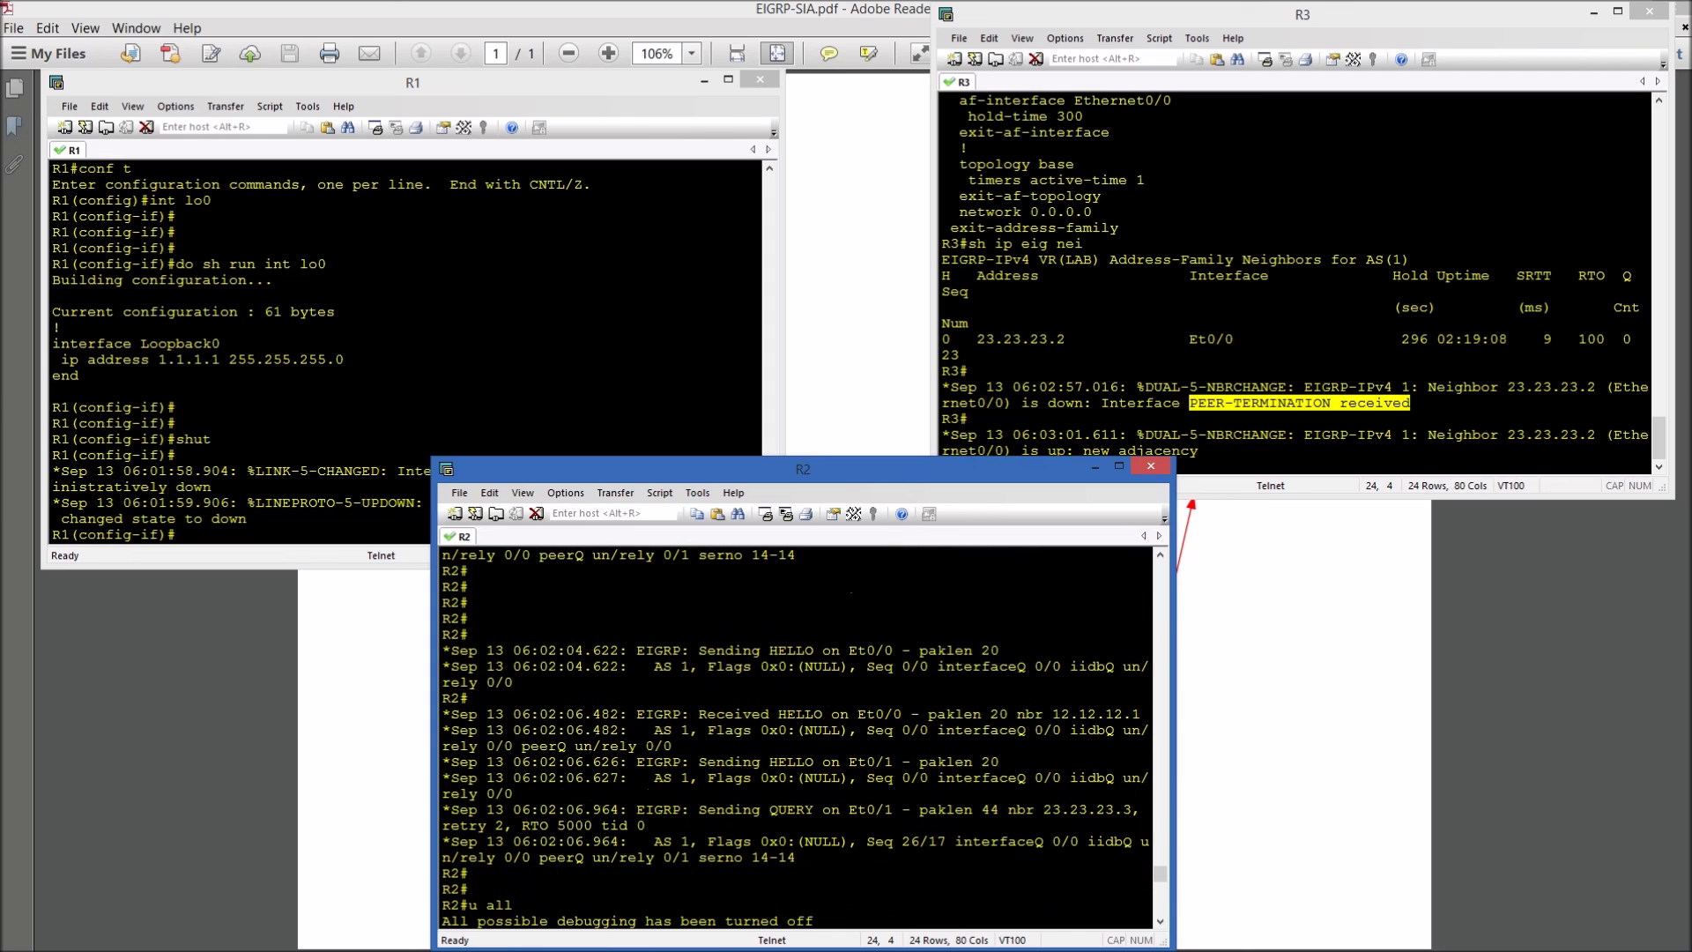
{"action": "key", "text": "Return"}
{"action": "key", "text": "Return"}
{"action": "key", "text": "Return"}
{"action": "key", "text": "Return"}
{"action": "key", "text": "Return"}
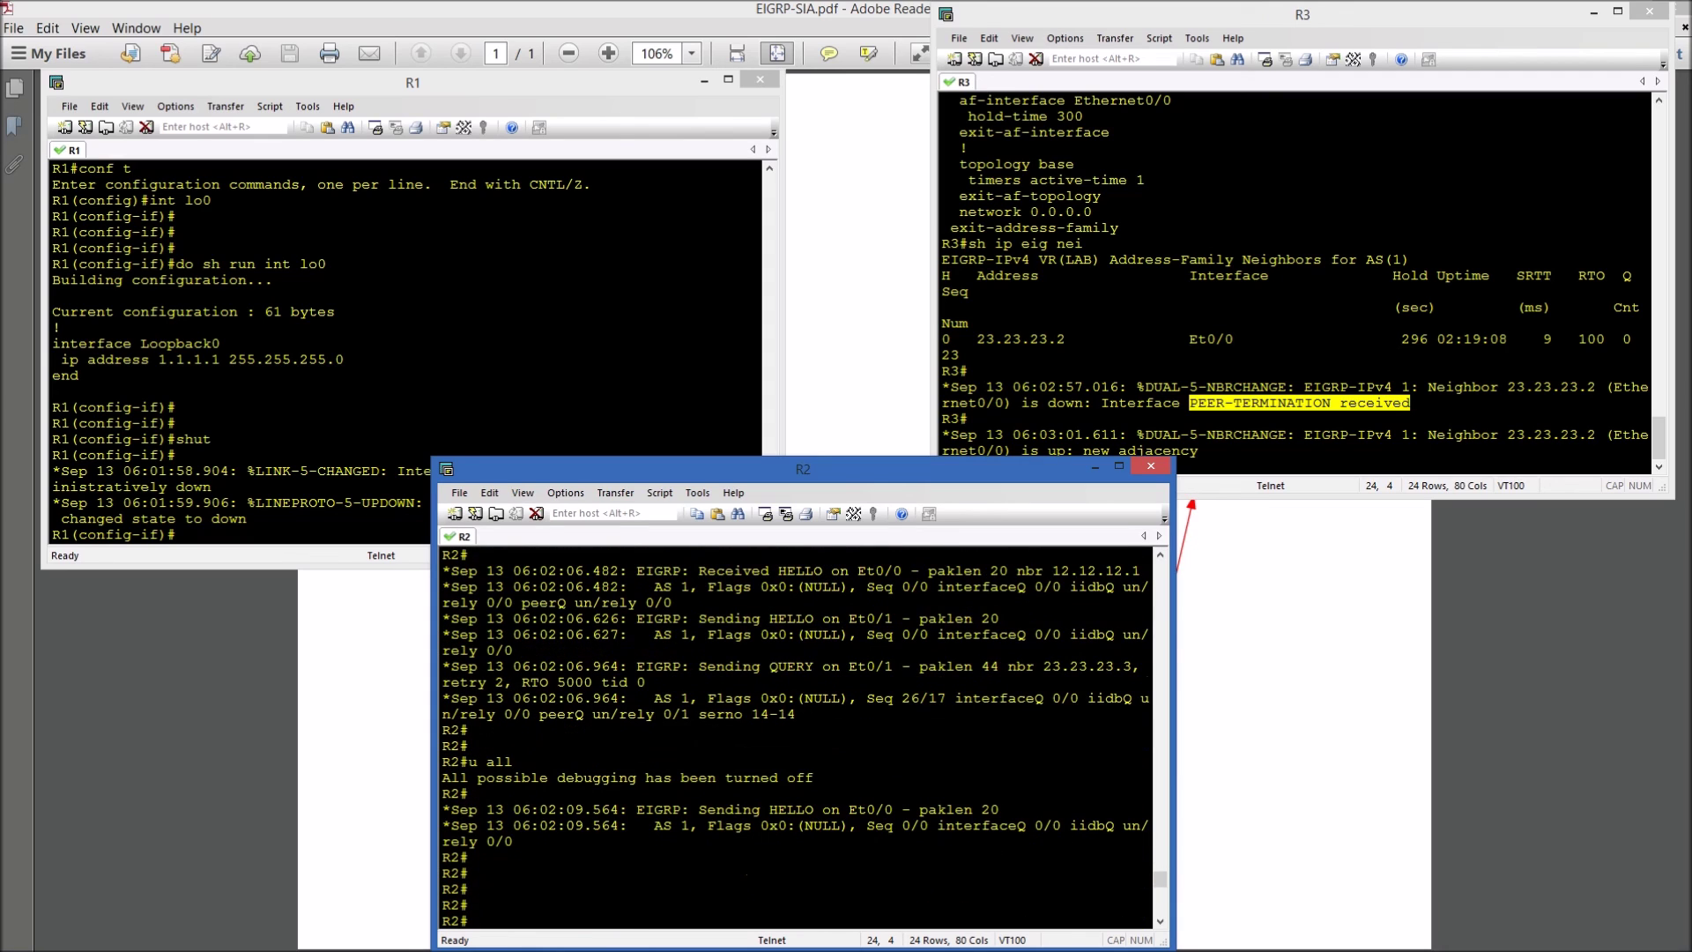
{"action": "key", "text": "Return"}
{"action": "key", "text": "Return"}
{"action": "key", "text": "Return"}
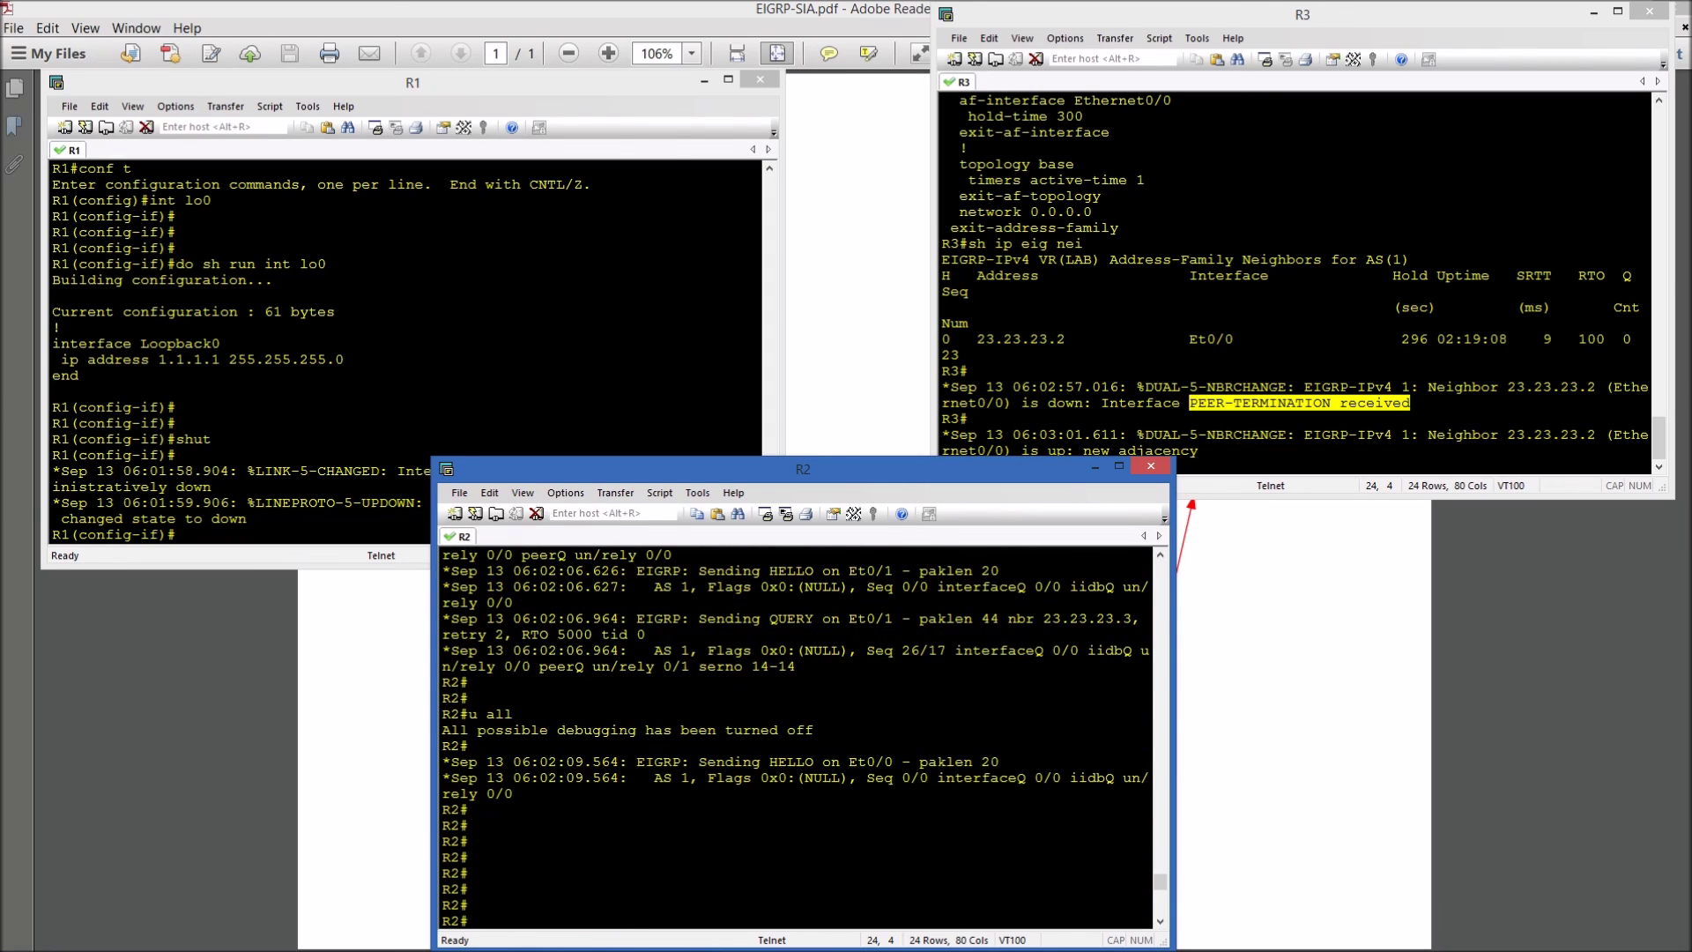
{"action": "type", "text": "sh ip eig to"}
{"action": "key", "text": "Tab"}
{"action": "type", "text": "ac"}
{"action": "key", "text": "Tab"}
{"action": "key", "text": "Return"}
{"action": "key", "text": "Up"}
{"action": "key", "text": "Return"}
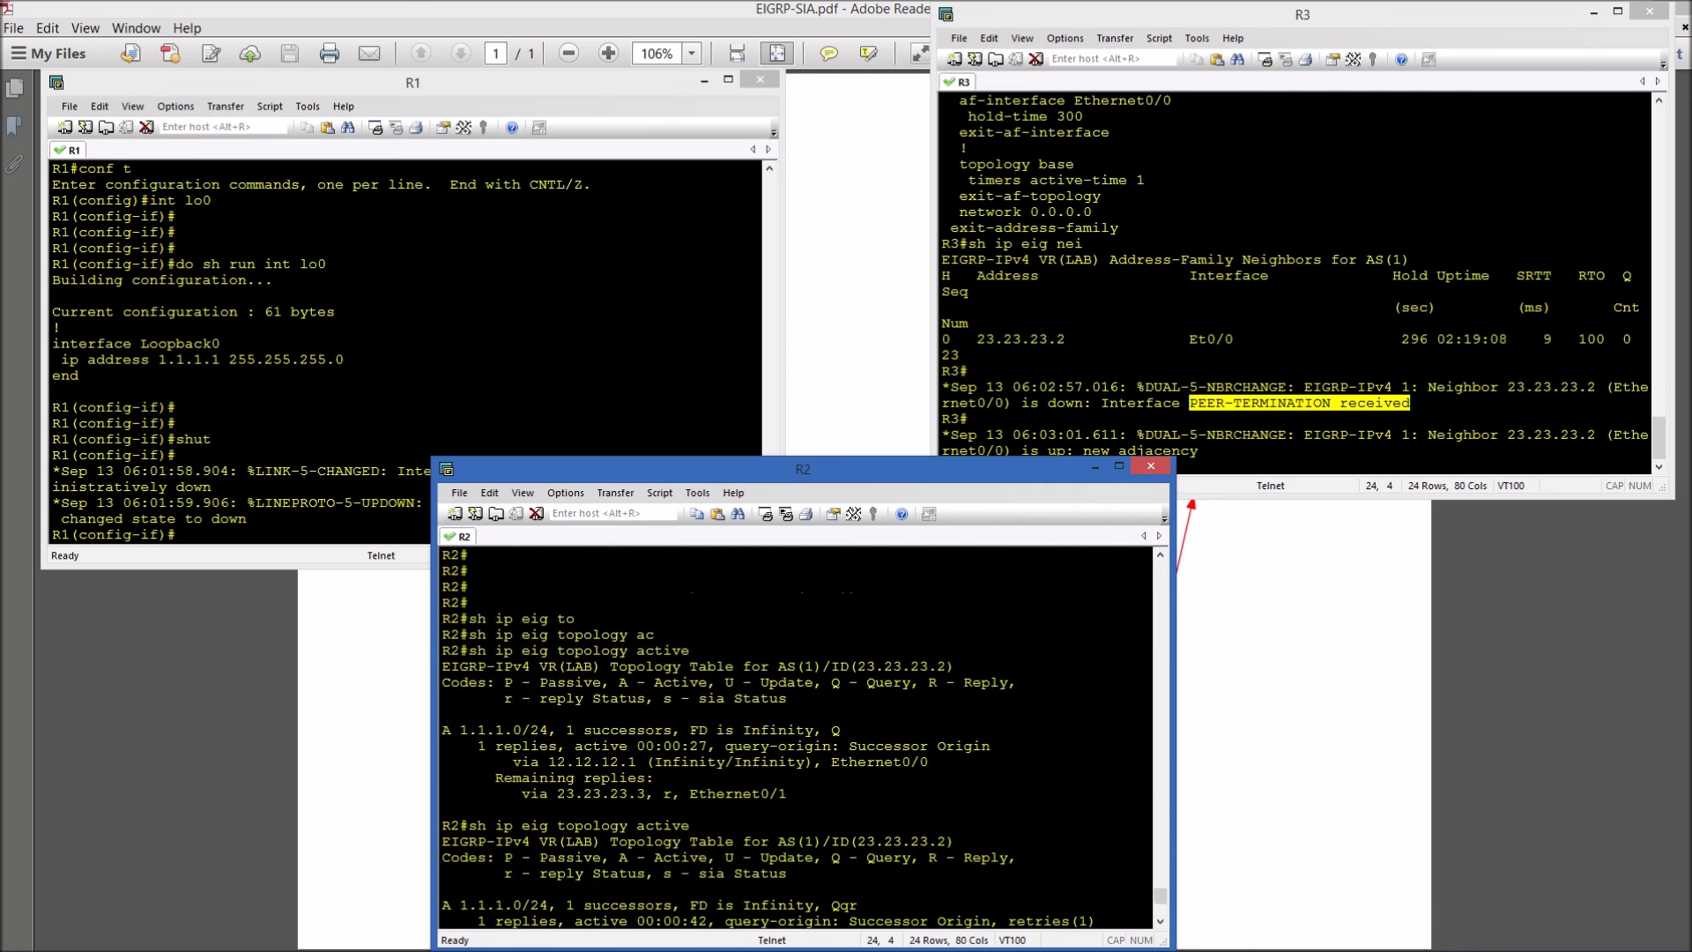
{"action": "key", "text": "Return"}
{"action": "key", "text": "Return"}
{"action": "key", "text": "Return"}
{"action": "key", "text": "Return"}
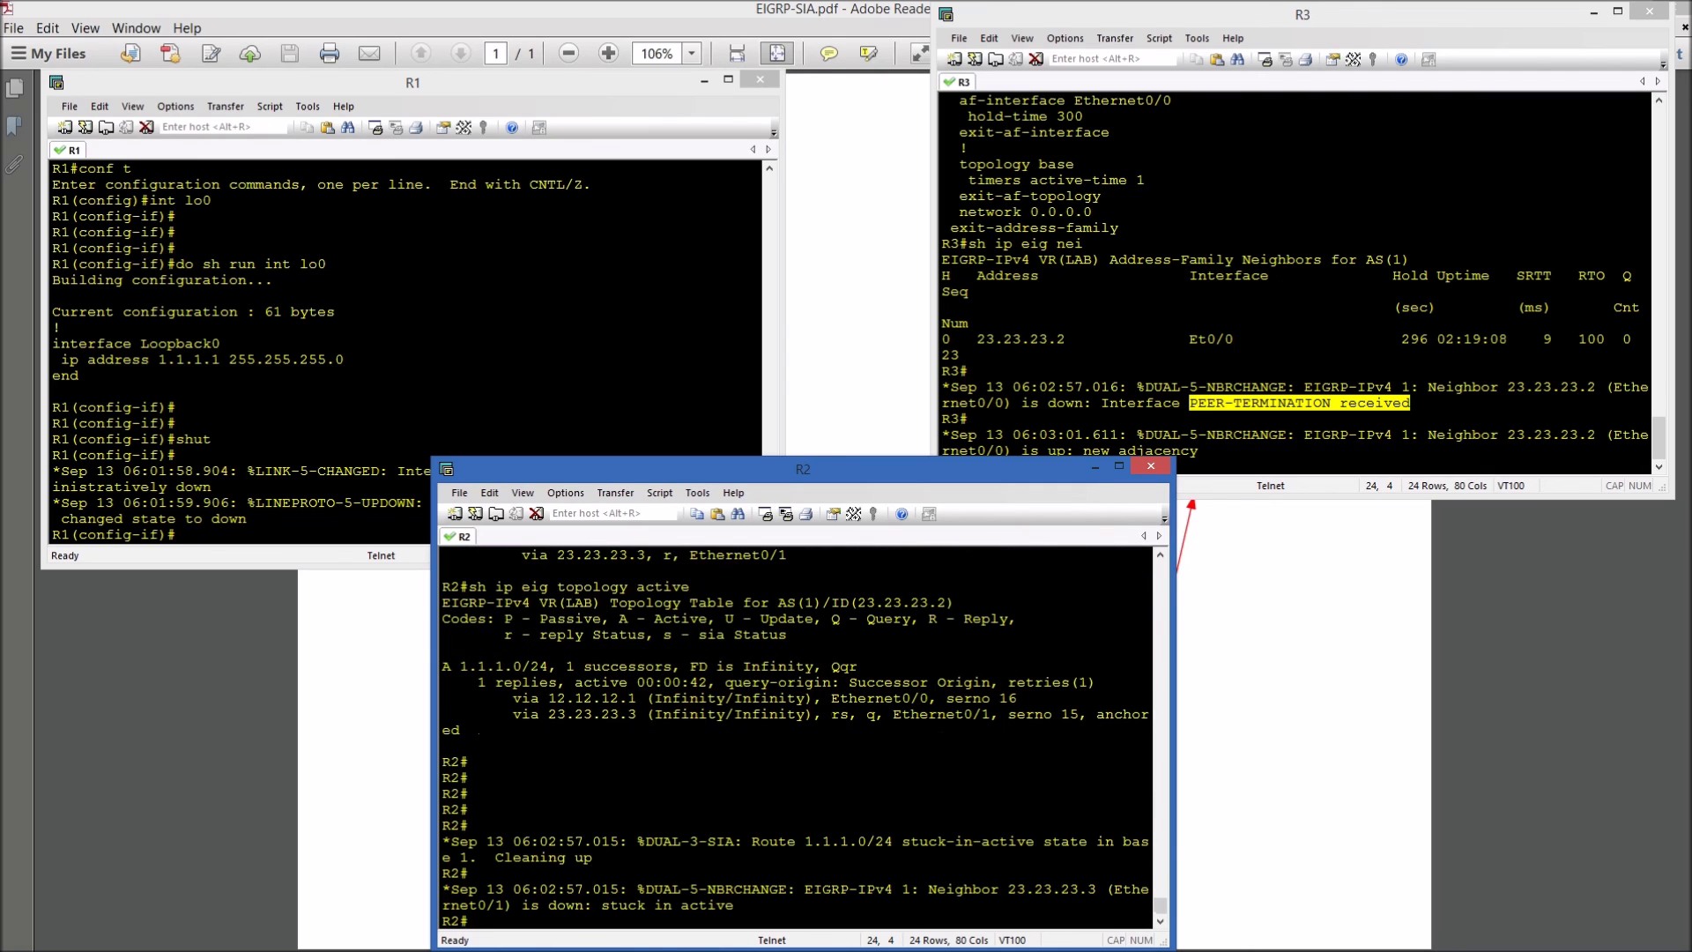